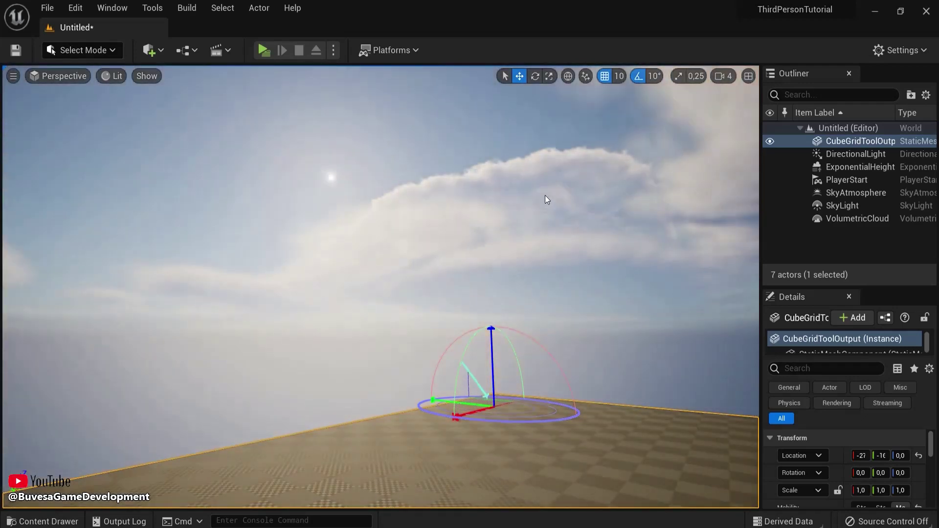
{"action": "key", "text": "ctrl+l"}
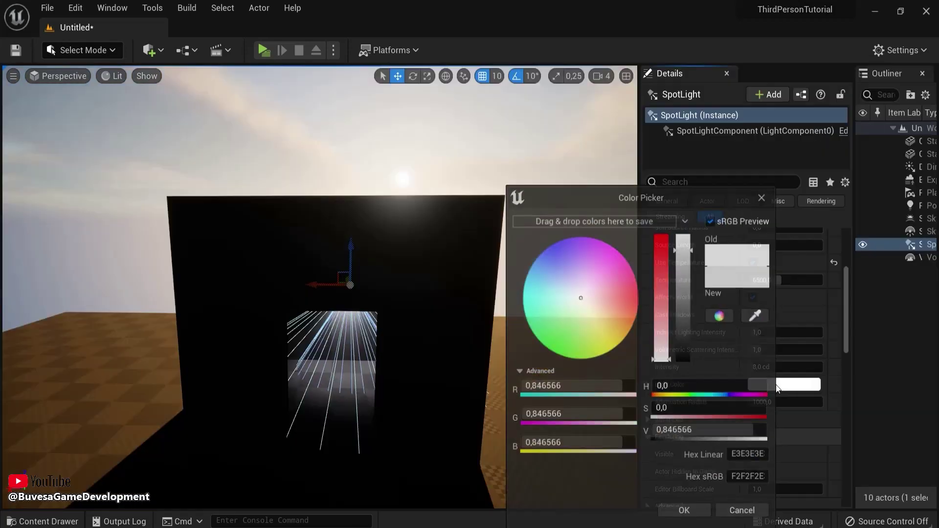
{"action": "left_click_drag", "start_coordinate": [581, 299], "coordinate": [579, 348]}
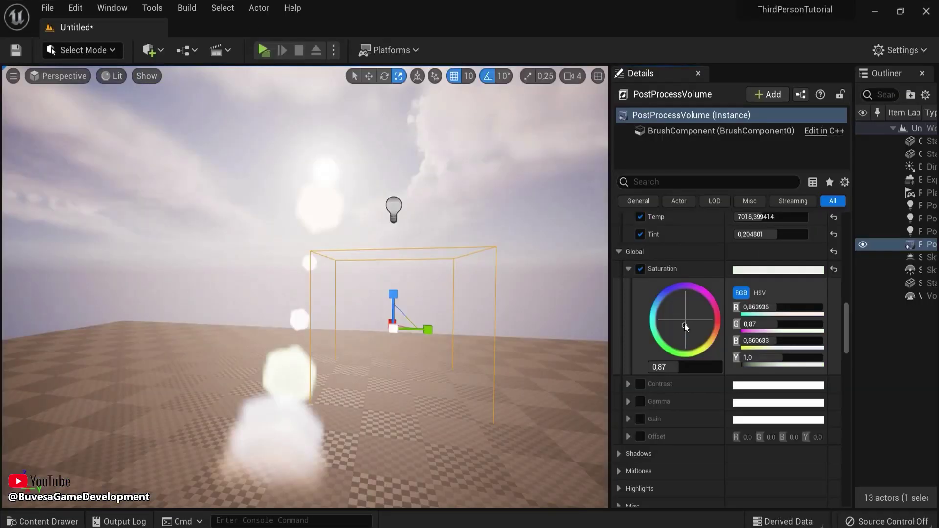
{"action": "left_click_drag", "start_coordinate": [685, 323], "coordinate": [687, 325]}
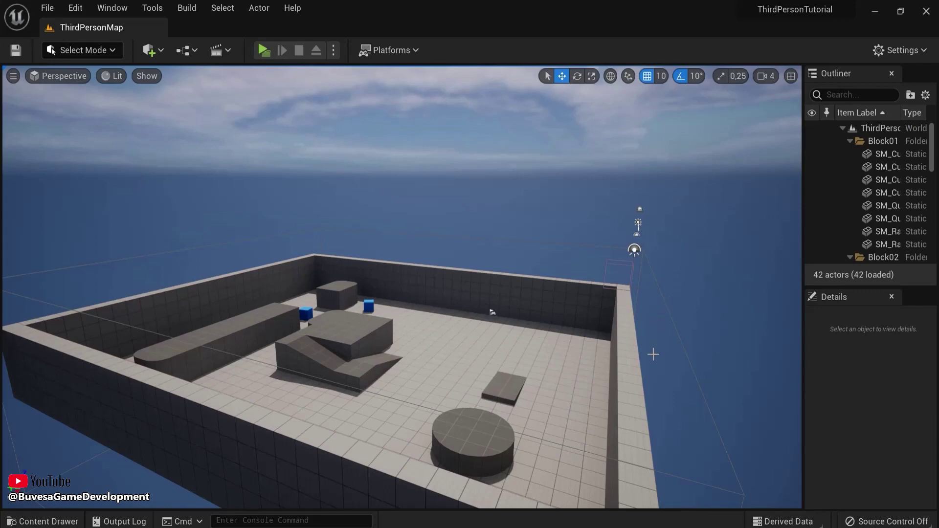
- Create a new level from the Empty Level template
{"action": "right_click_drag", "start_coordinate": [653, 354], "coordinate": [663, 237]}
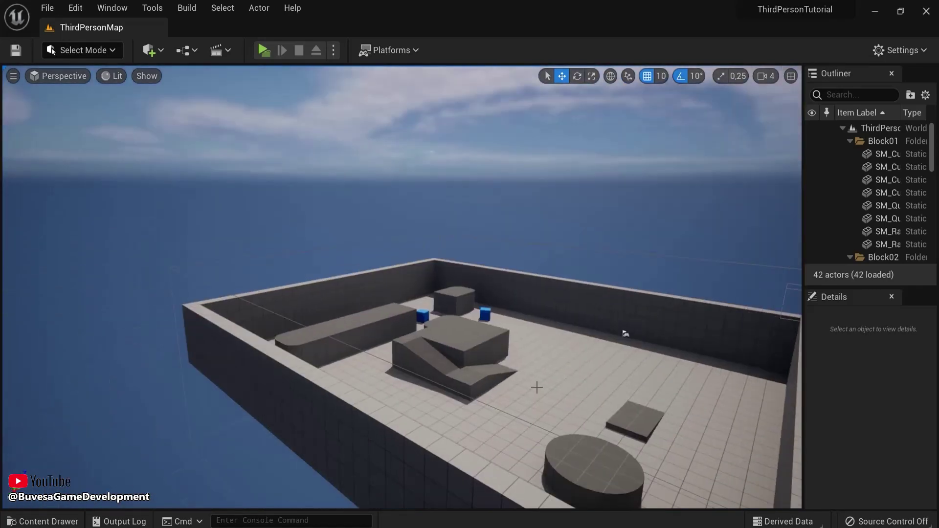
{"action": "left_click", "coordinate": [47, 8]}
{"action": "left_click", "coordinate": [69, 43]}
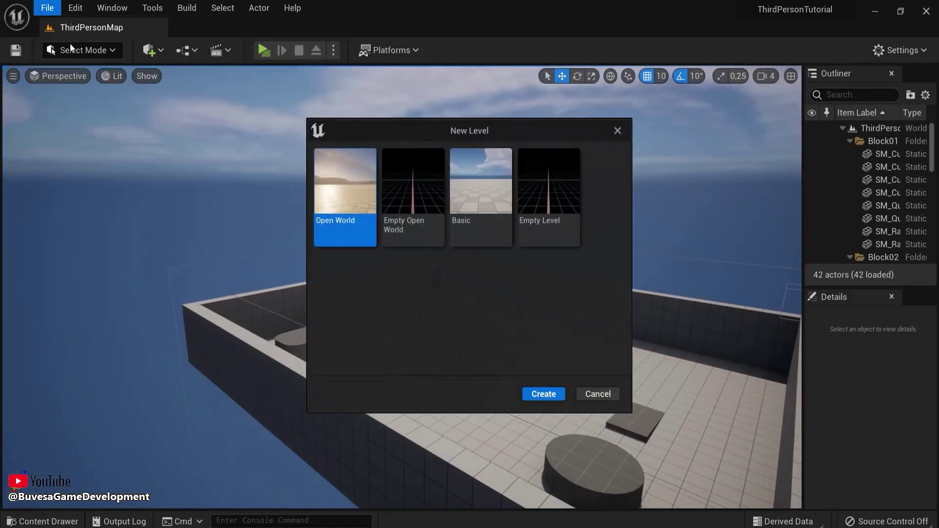
{"action": "left_click", "coordinate": [479, 205]}
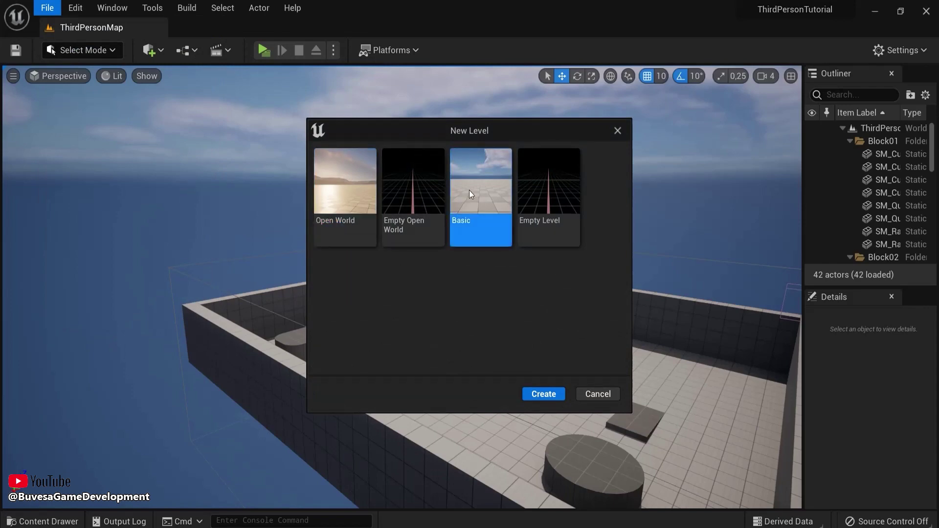
{"action": "left_click", "coordinate": [546, 201]}
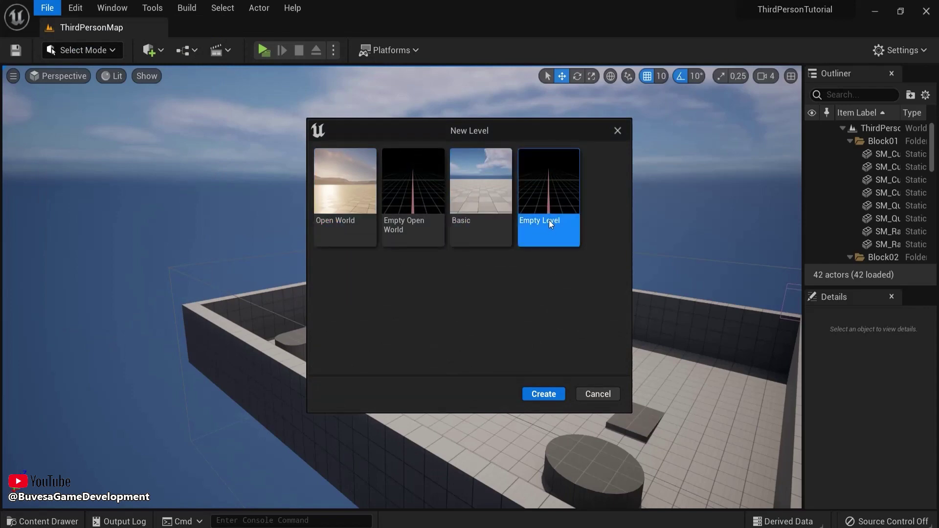
{"action": "left_click", "coordinate": [543, 394]}
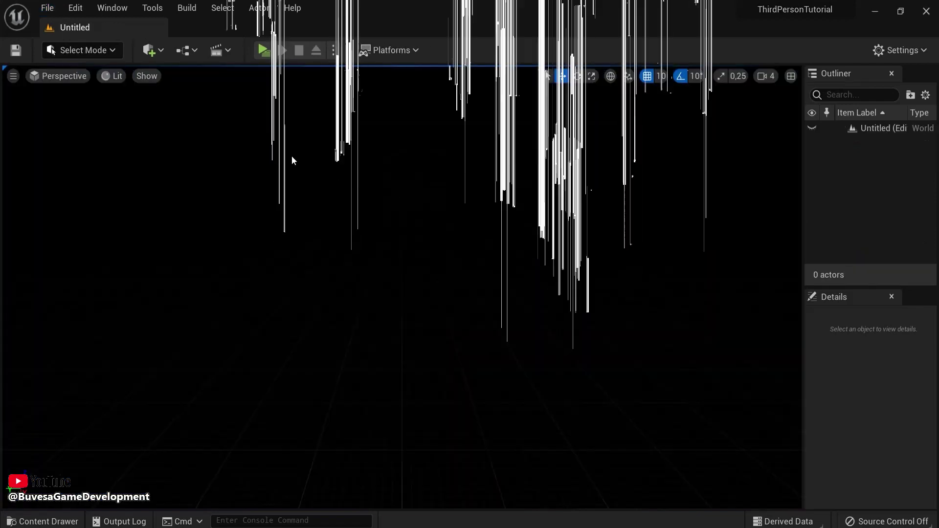
- Build a large rectangular floor one grid block thick with the Cube Grid Tool in Modeling mode, and return to Select mode
{"action": "left_click", "coordinate": [111, 52]}
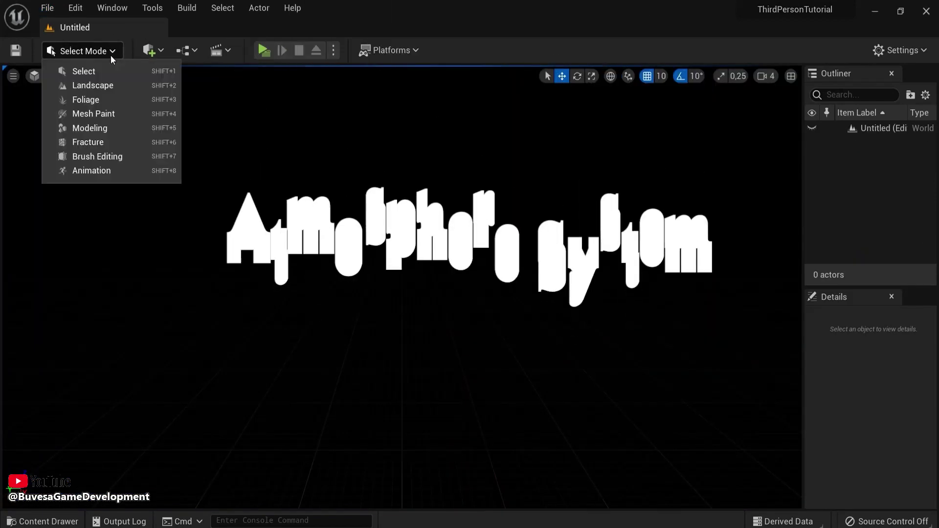
{"action": "left_click", "coordinate": [96, 127]}
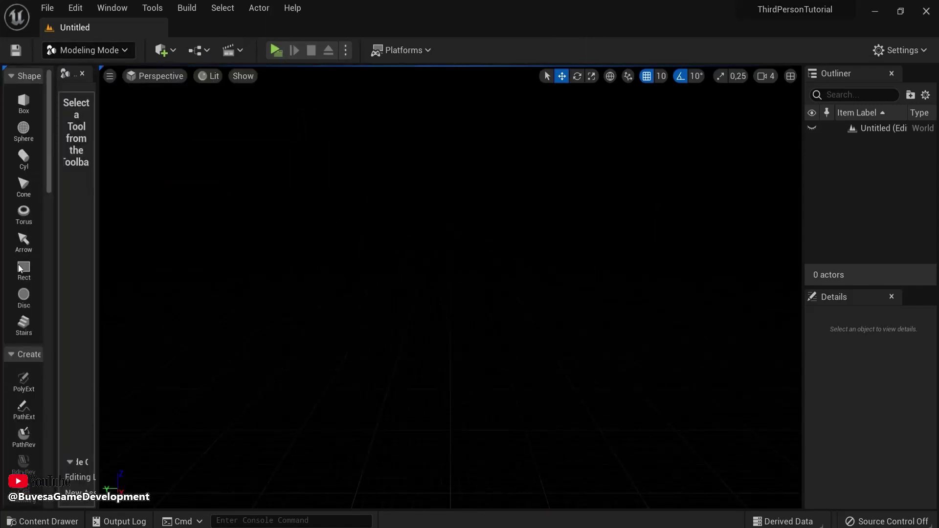
{"action": "scroll", "coordinate": [22, 283], "scroll_direction": "down", "scroll_amount": 3}
{"action": "scroll", "coordinate": [24, 297], "scroll_direction": "down", "scroll_amount": 3}
{"action": "left_click", "coordinate": [24, 383]}
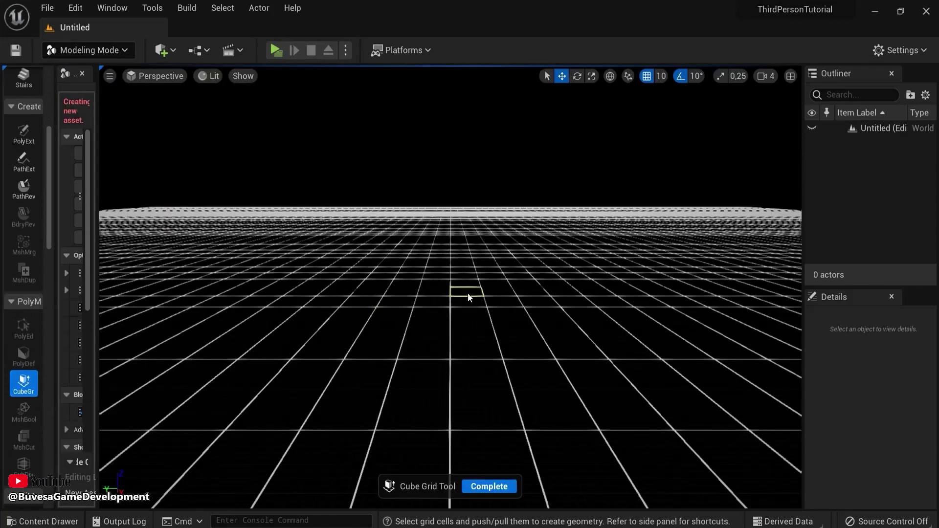
{"action": "scroll", "coordinate": [478, 336], "scroll_direction": "down", "scroll_amount": 3}
{"action": "left_click_drag", "start_coordinate": [314, 213], "coordinate": [662, 410]}
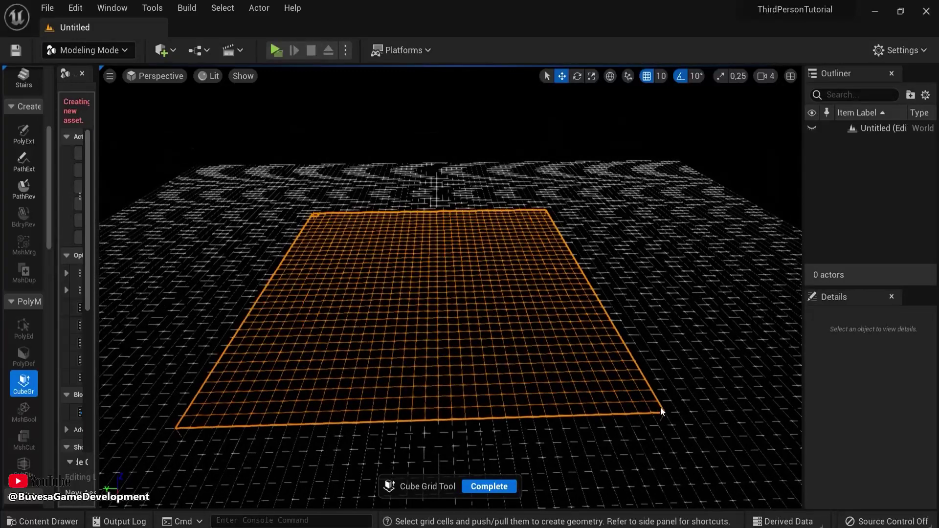
{"action": "key", "text": "e"}
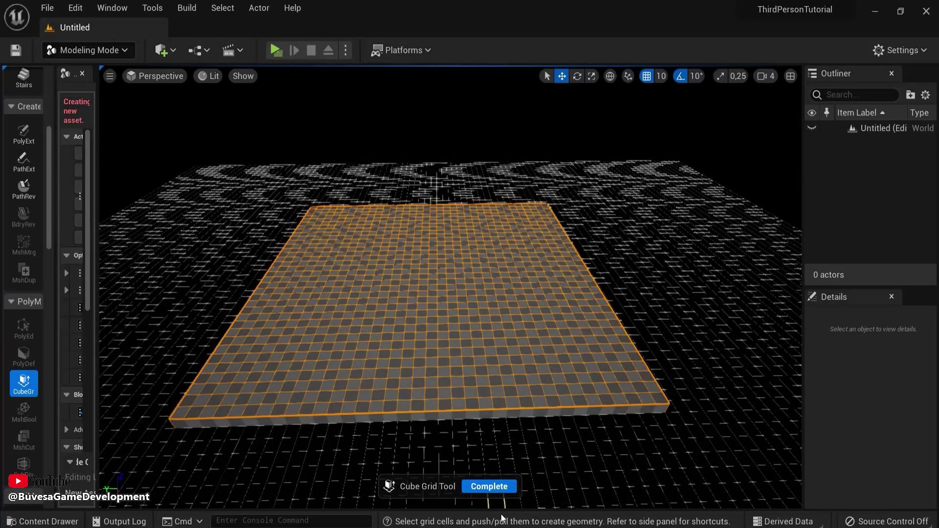
{"action": "left_click", "coordinate": [495, 488]}
{"action": "left_click", "coordinate": [93, 51]}
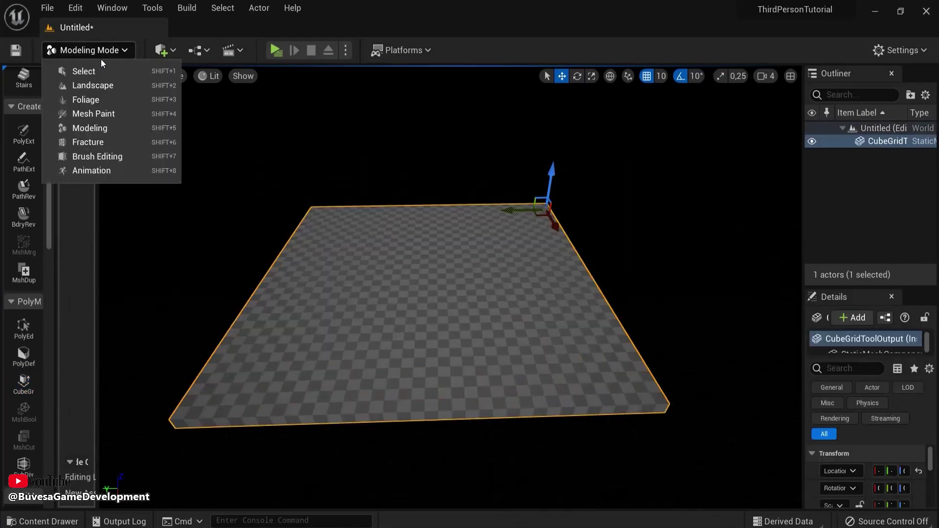
{"action": "left_click", "coordinate": [100, 71]}
- Place a Player Start on the middle of the floor and briefly play-test the level
{"action": "left_click", "coordinate": [161, 50]}
{"action": "mouse_move", "coordinate": [226, 136]}
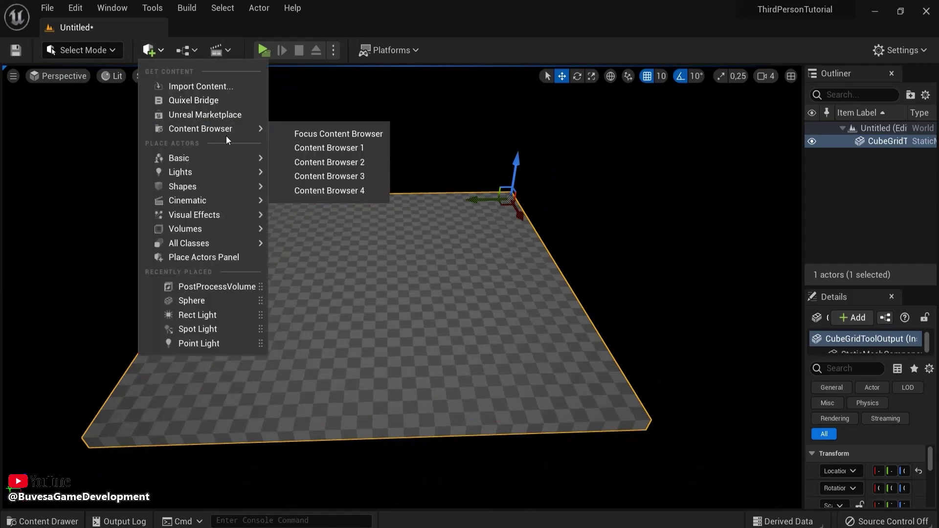
{"action": "type", "text": "start"}
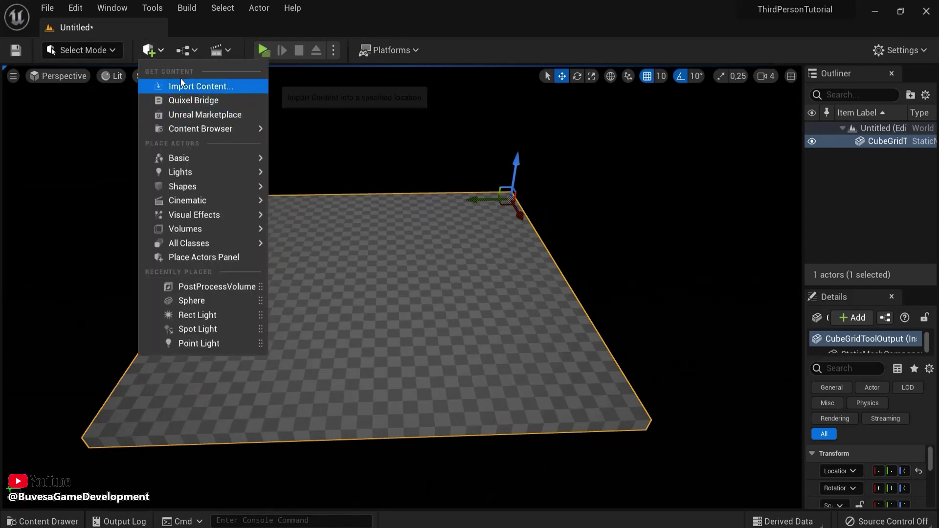
{"action": "type", "text": "start"}
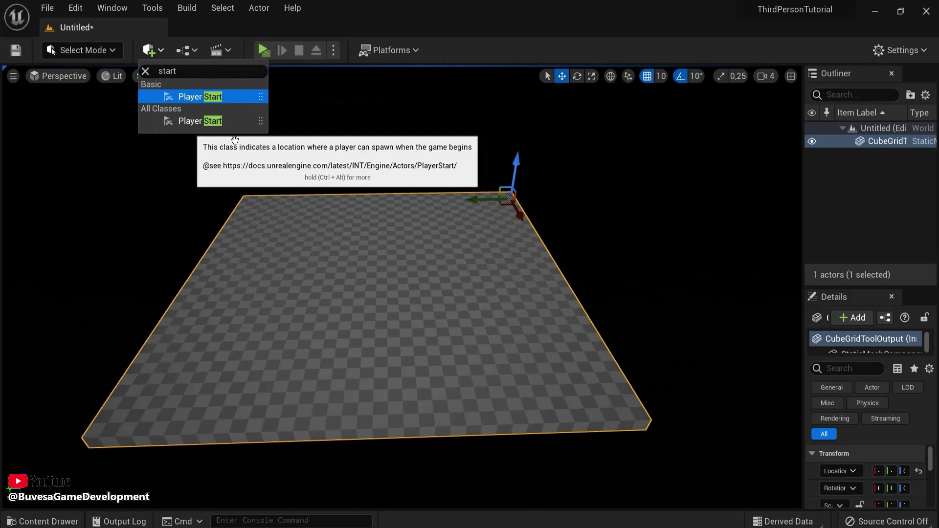
{"action": "left_click_drag", "start_coordinate": [186, 95], "coordinate": [377, 278]}
{"action": "left_click", "coordinate": [262, 49]}
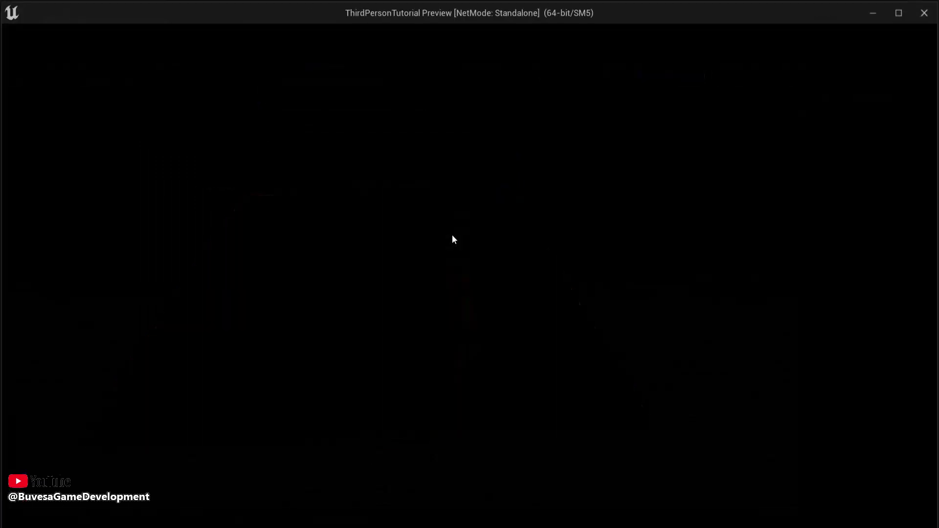
{"action": "key", "text": "Escape"}
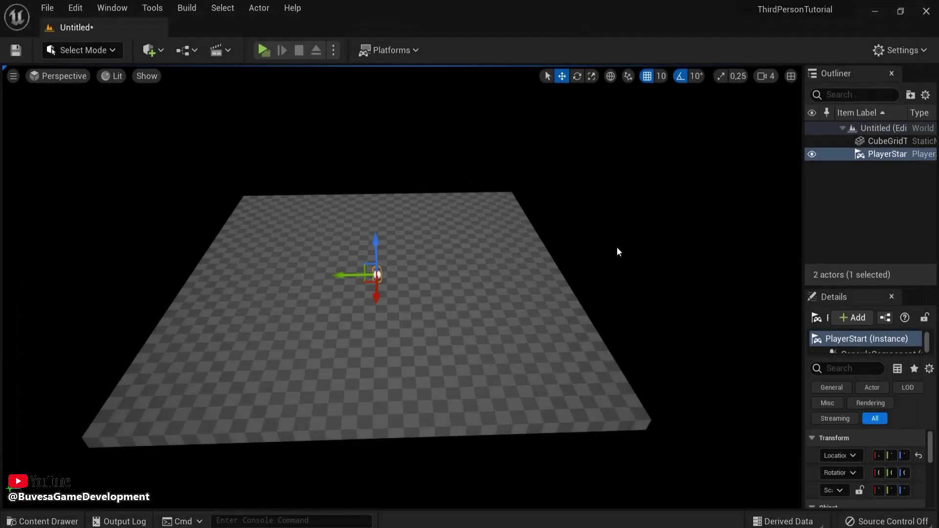
- Create a sky light, atmospheric light 0, sky atmosphere, volumetric cloud and height fog with the Env. Light Mixer
{"action": "right_click_drag", "start_coordinate": [558, 267], "coordinate": [427, 231]}
{"action": "key", "text": "w"}
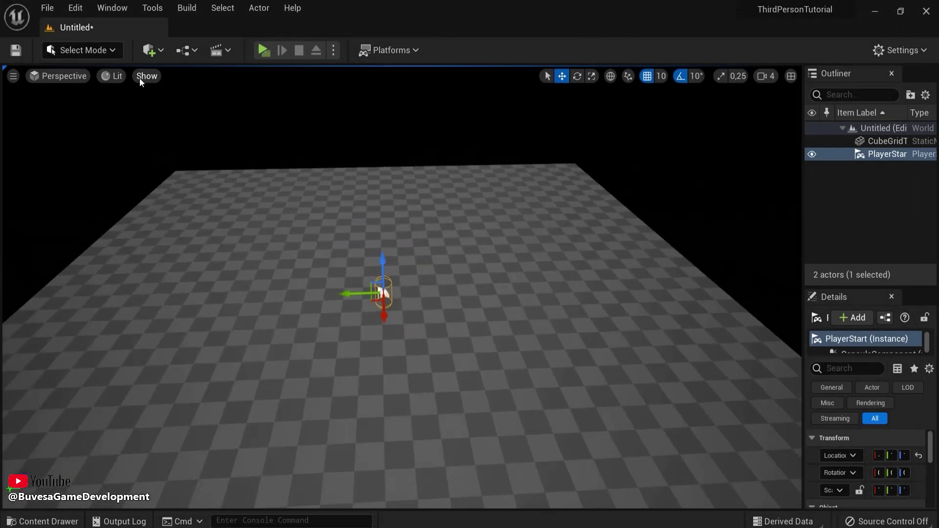
{"action": "left_click", "coordinate": [106, 7]}
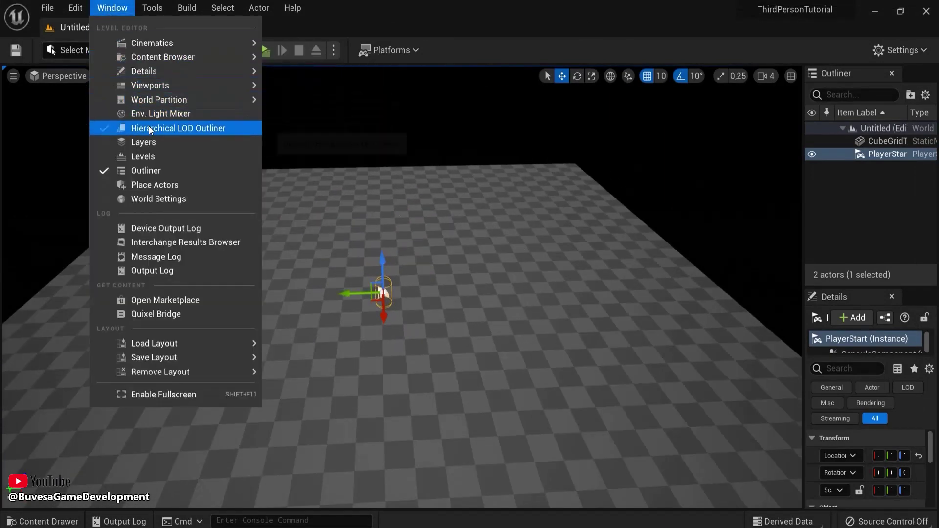
{"action": "left_click", "coordinate": [179, 113]}
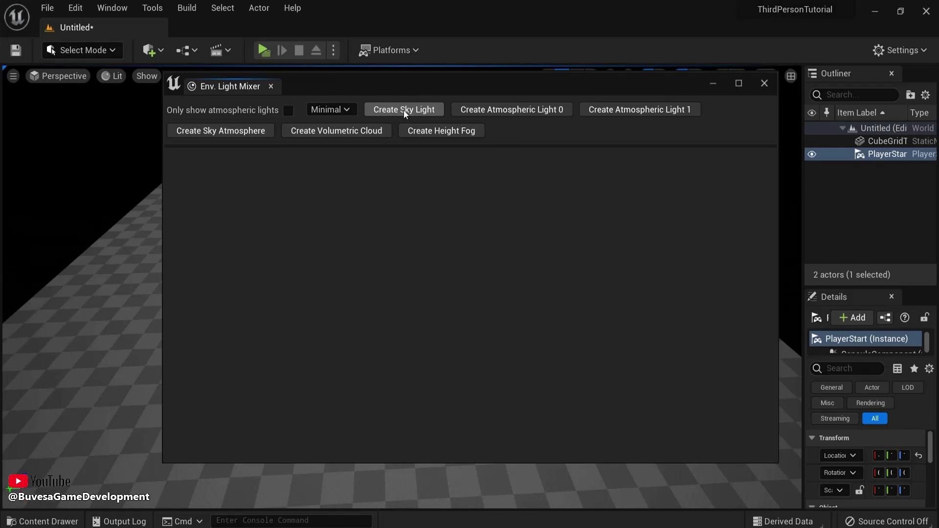
{"action": "left_click", "coordinate": [390, 110]}
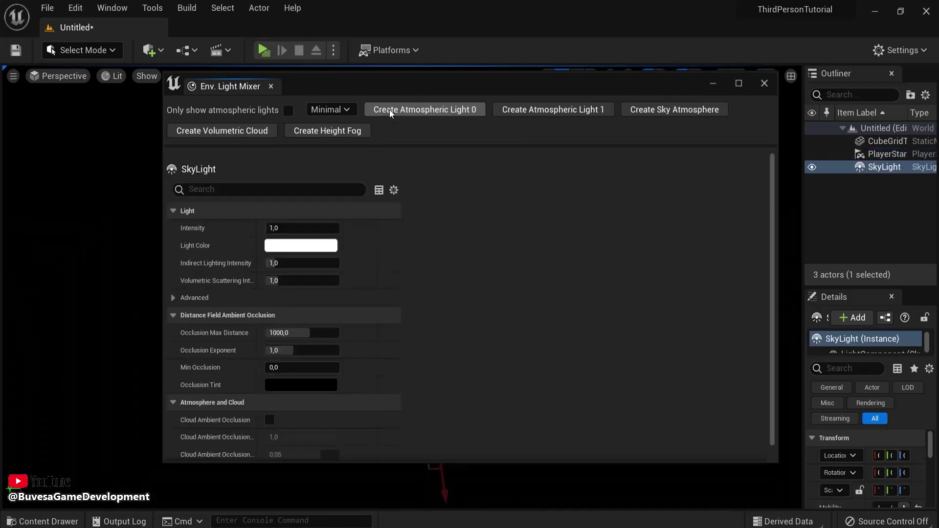
{"action": "left_click", "coordinate": [436, 110]}
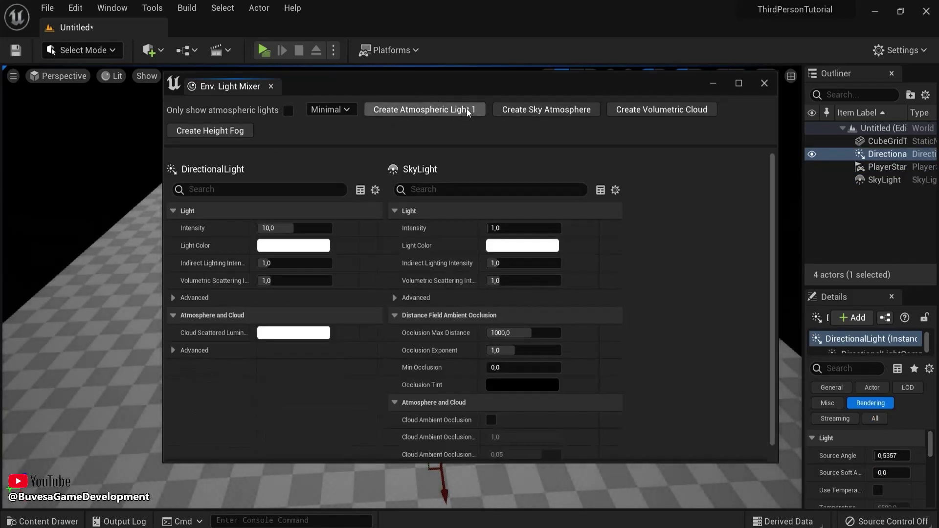
{"action": "left_click", "coordinate": [533, 112]}
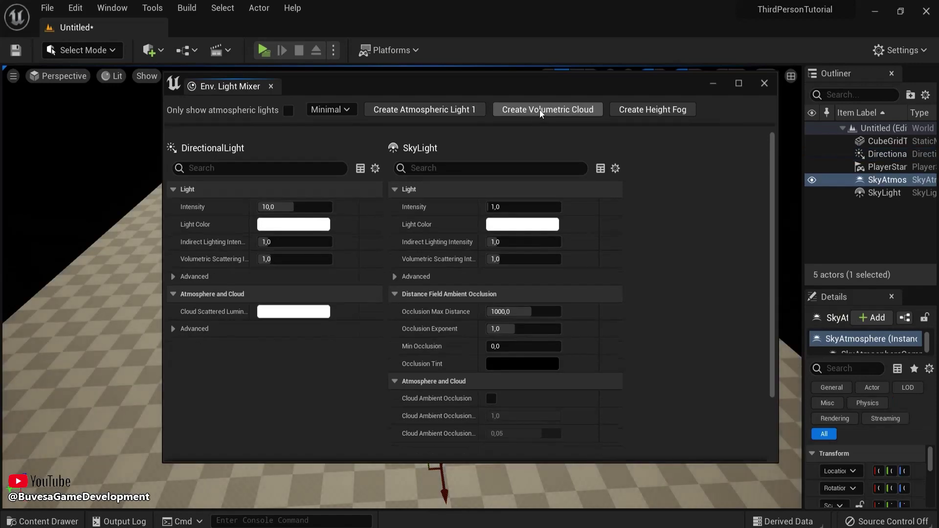
{"action": "left_click", "coordinate": [540, 109]}
{"action": "left_click", "coordinate": [547, 110]}
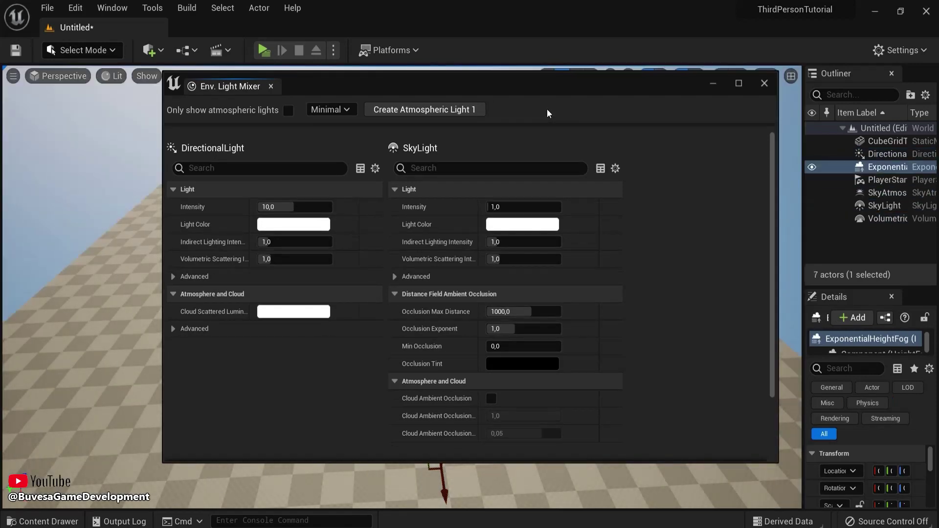
{"action": "left_click", "coordinate": [764, 84]}
- Widen the Outliner and compare the scene with the directional light, height fog, sky atmosphere, sky light and volumetric cloud each hidden and shown again
{"action": "right_click_drag", "start_coordinate": [651, 222], "coordinate": [876, 262]}
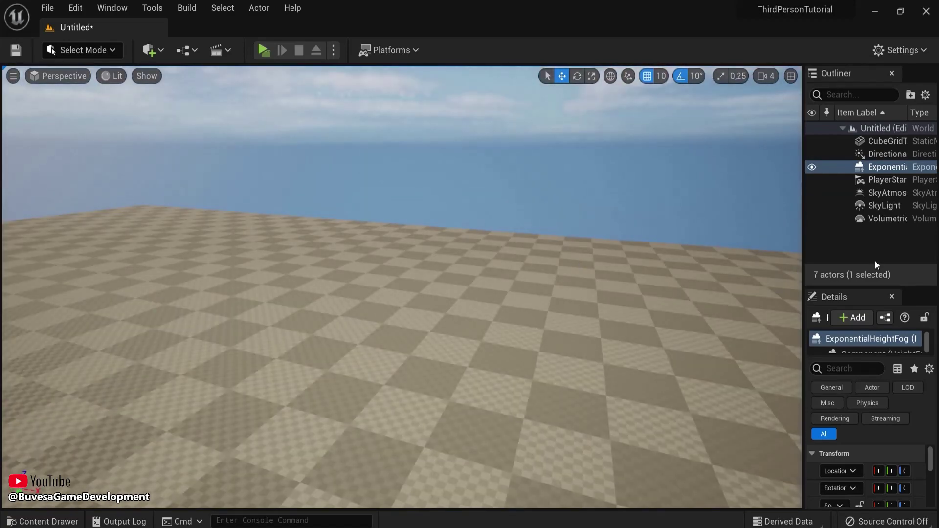
{"action": "left_click_drag", "start_coordinate": [803, 151], "coordinate": [712, 153]}
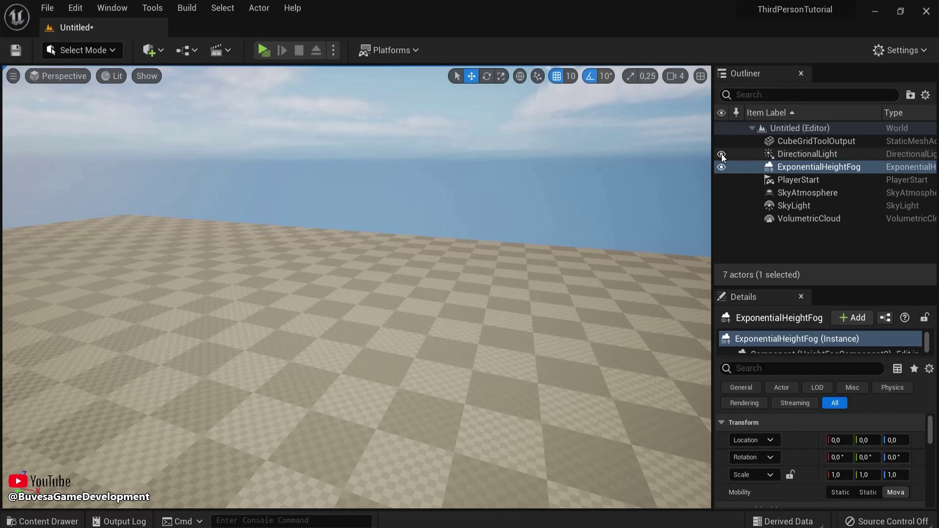
{"action": "left_click", "coordinate": [722, 154]}
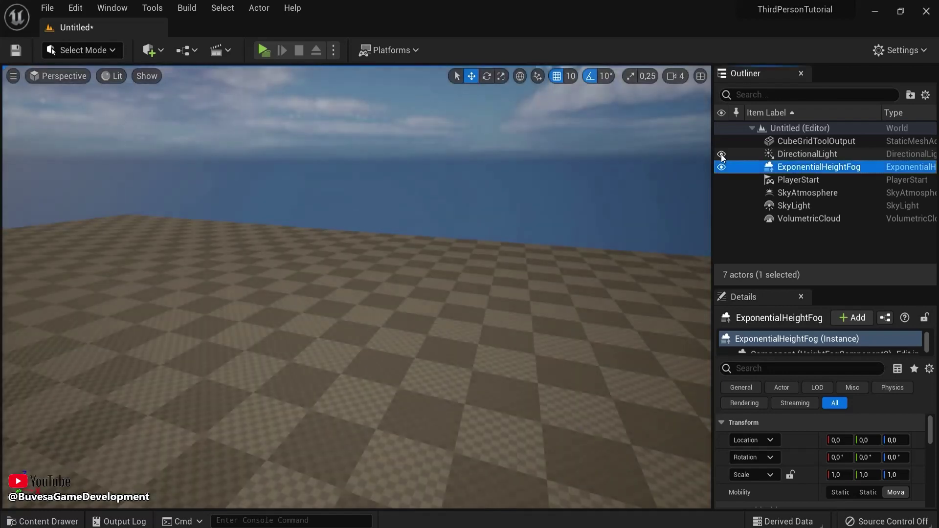
{"action": "left_click", "coordinate": [721, 154]}
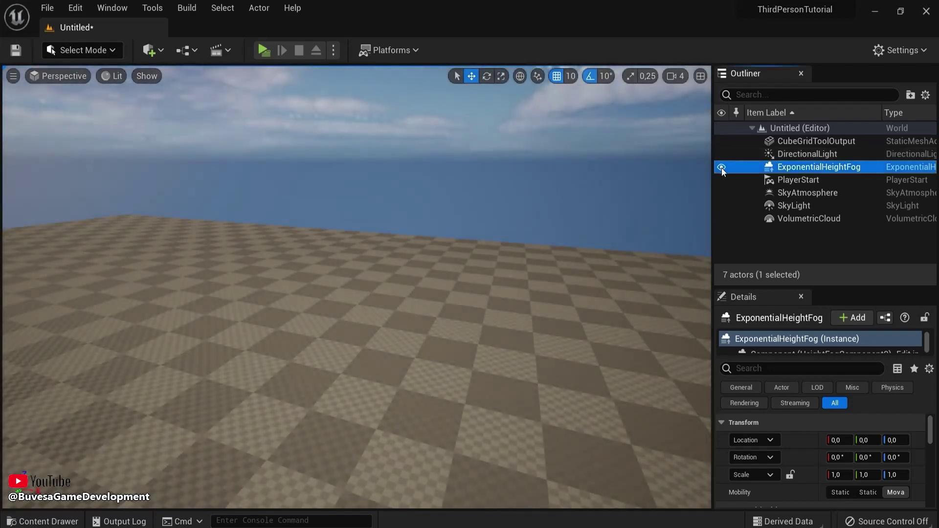
{"action": "left_click", "coordinate": [720, 167]}
{"action": "left_click", "coordinate": [721, 167]}
{"action": "left_click", "coordinate": [721, 190]}
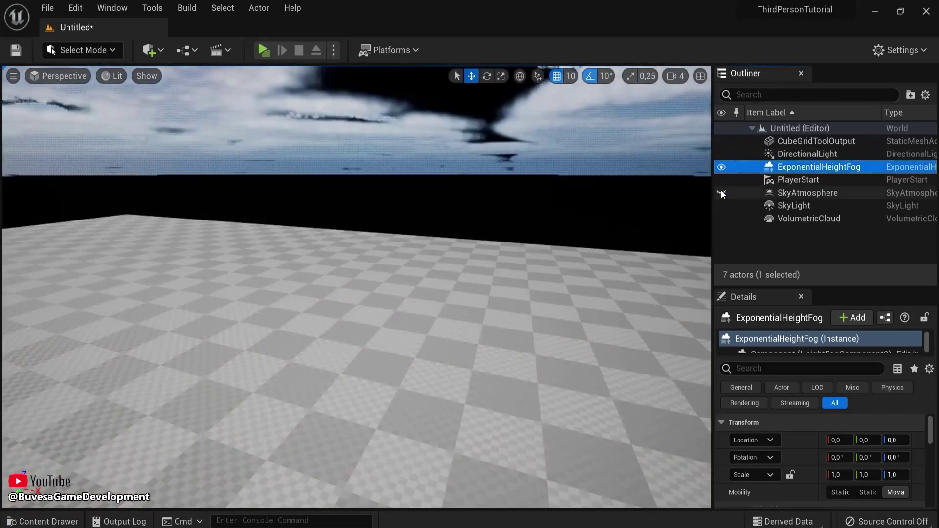
{"action": "left_click", "coordinate": [721, 191]}
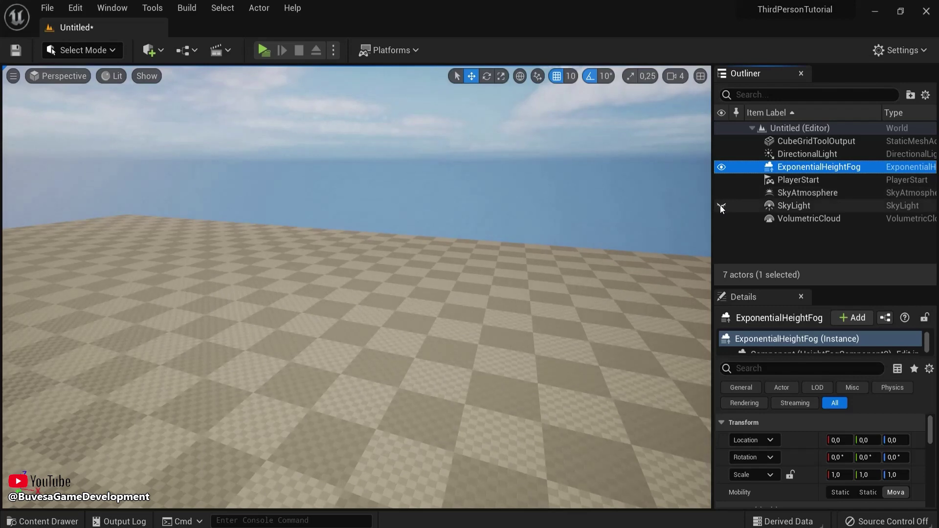
{"action": "left_click", "coordinate": [720, 205]}
{"action": "left_click", "coordinate": [720, 216]}
{"action": "right_click_drag", "start_coordinate": [623, 218], "coordinate": [623, 160]}
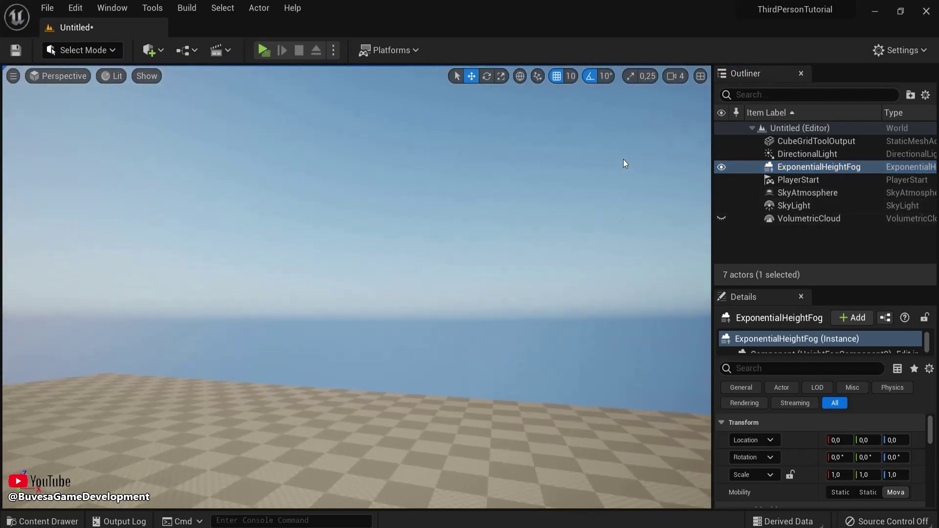
{"action": "left_click", "coordinate": [721, 218]}
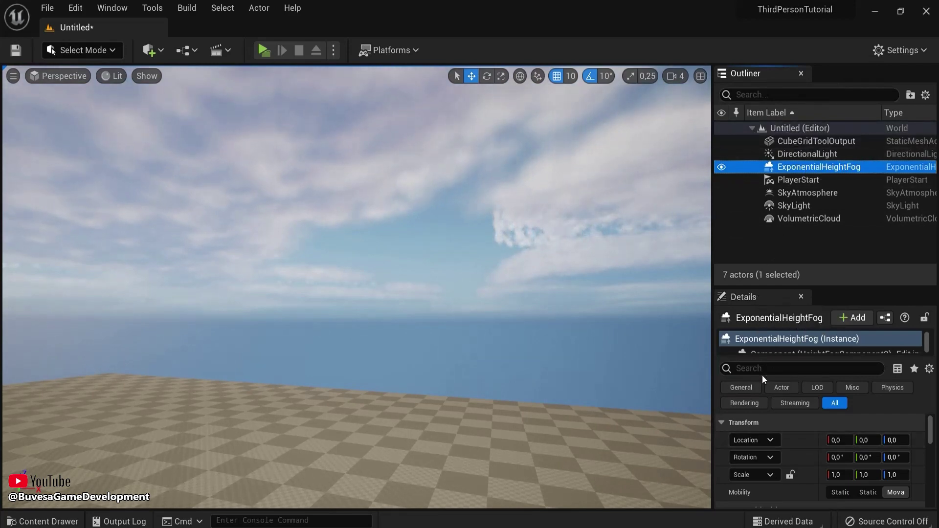
- Dock the Details panel as its own column between the viewport and the Outliner, widen the viewport, and look up the default editor layouts
{"action": "scroll", "coordinate": [861, 445], "scroll_direction": "down", "scroll_amount": 5}
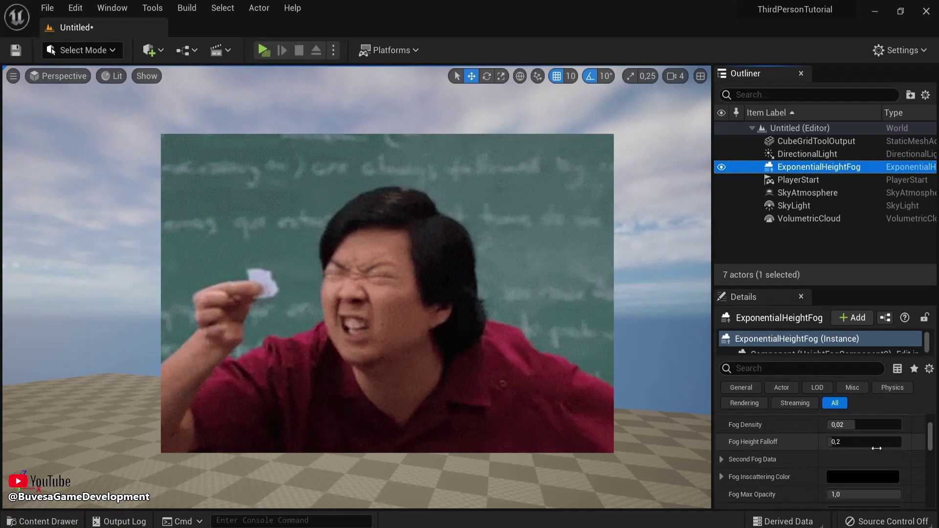
{"action": "scroll", "coordinate": [849, 475], "scroll_direction": "up", "scroll_amount": 5}
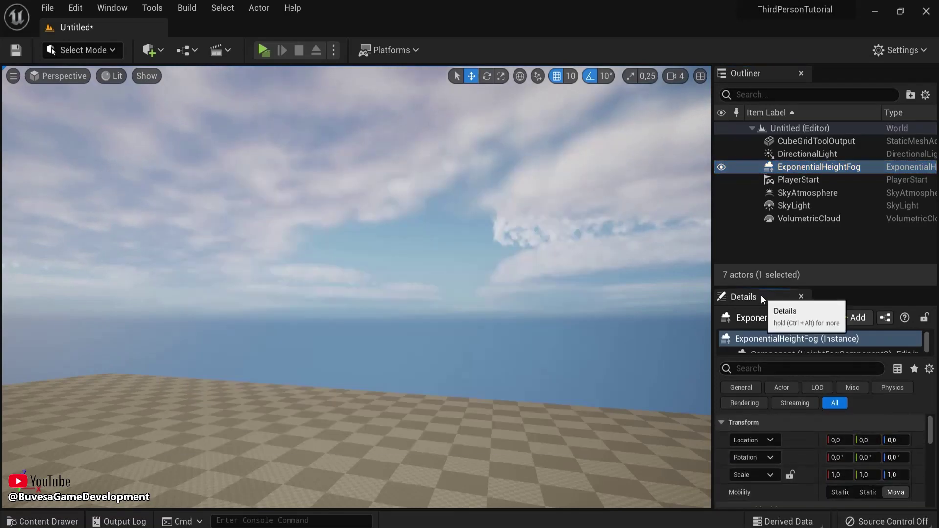
{"action": "left_click_drag", "start_coordinate": [761, 295], "coordinate": [760, 267]}
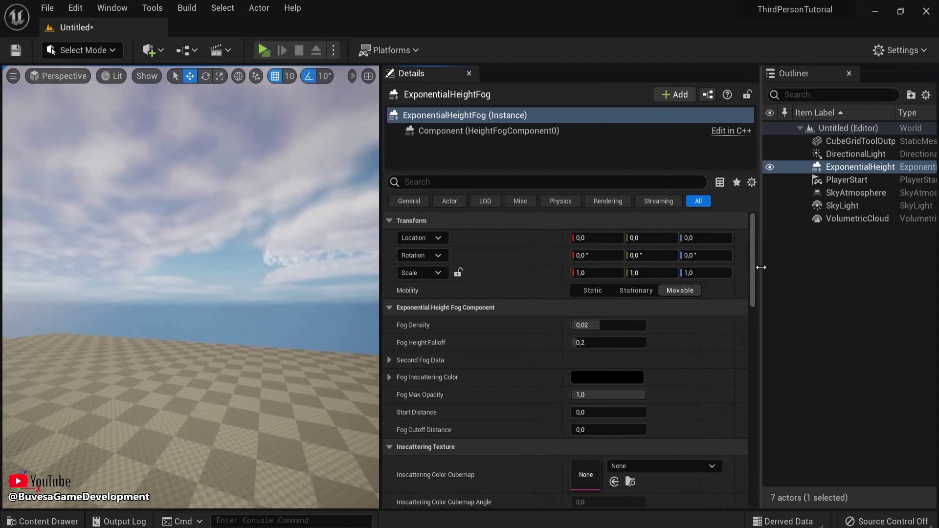
{"action": "left_click_drag", "start_coordinate": [381, 280], "coordinate": [494, 275]}
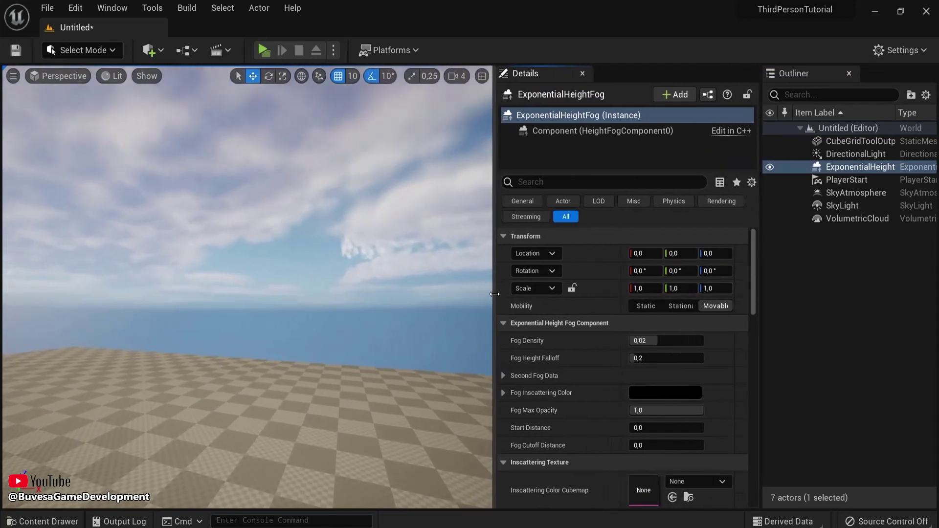
{"action": "left_click", "coordinate": [112, 8]}
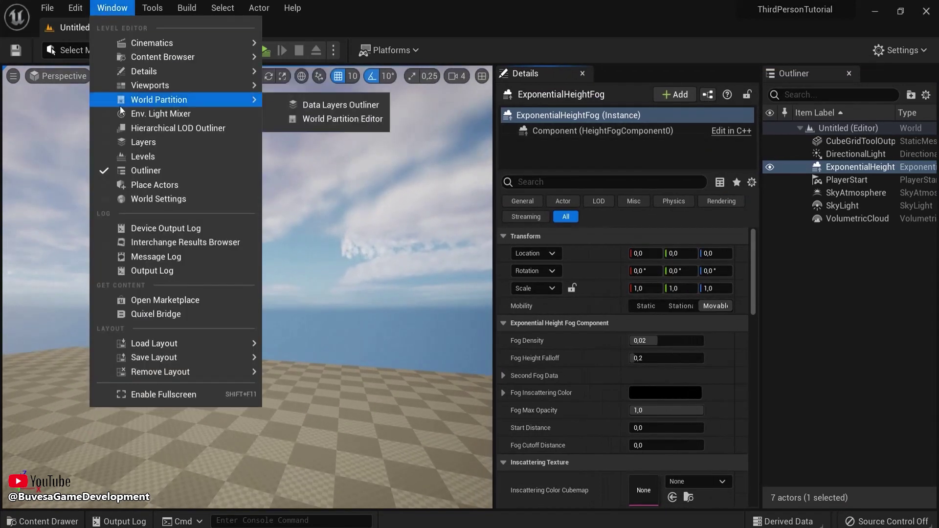
{"action": "mouse_move", "coordinate": [235, 343]}
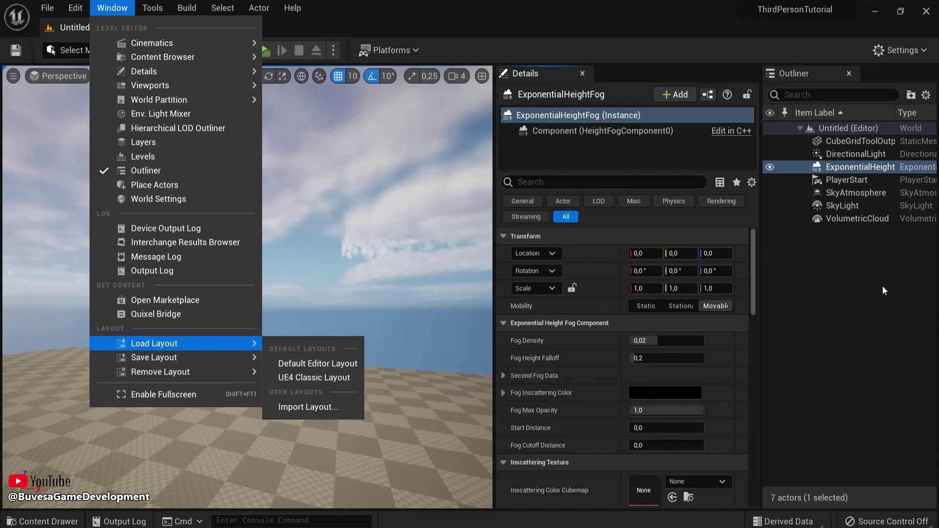
- Inspect the directional light's rendering settings and compare the scene with that light hidden and shown again
{"action": "left_click", "coordinate": [840, 154]}
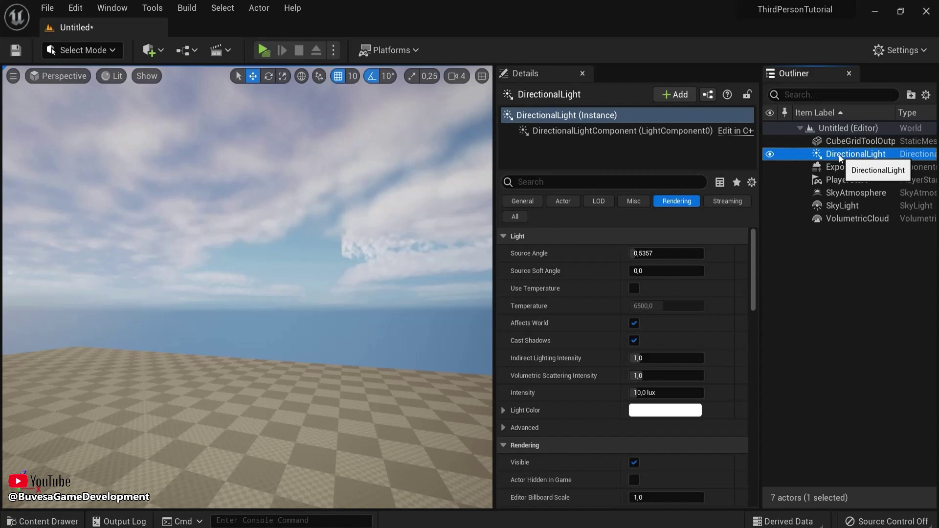
{"action": "left_click", "coordinate": [770, 154]}
{"action": "left_click", "coordinate": [769, 154]}
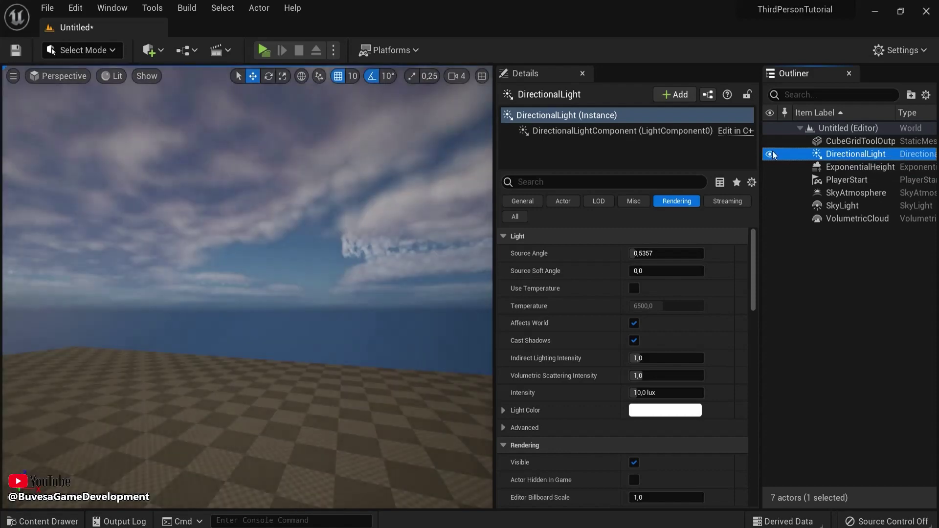
- Face the sun, try source angles of 10 and 50 on the directional light, and reset the source angle to its default
{"action": "right_click_drag", "start_coordinate": [196, 294], "coordinate": [1, 272]}
{"action": "key", "text": "e"}
{"action": "right_click_drag", "start_coordinate": [309, 237], "coordinate": [299, 286]}
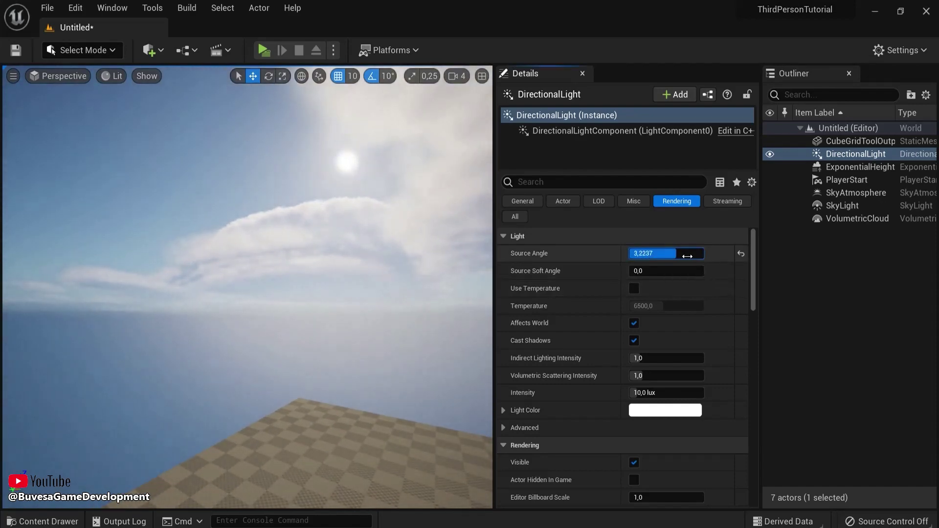
{"action": "mouse_move", "coordinate": [687, 256]}
{"action": "left_mouse_down"}
{"action": "mouse_move", "coordinate": [734, 258]}
{"action": "mouse_move", "coordinate": [683, 259]}
{"action": "mouse_move", "coordinate": [702, 258]}
{"action": "left_mouse_up"}
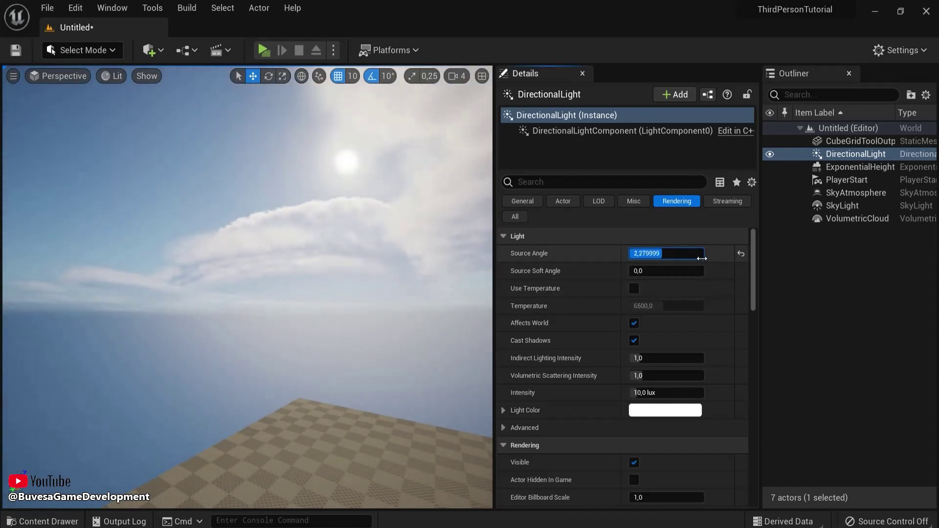
{"action": "type", "text": "10"}
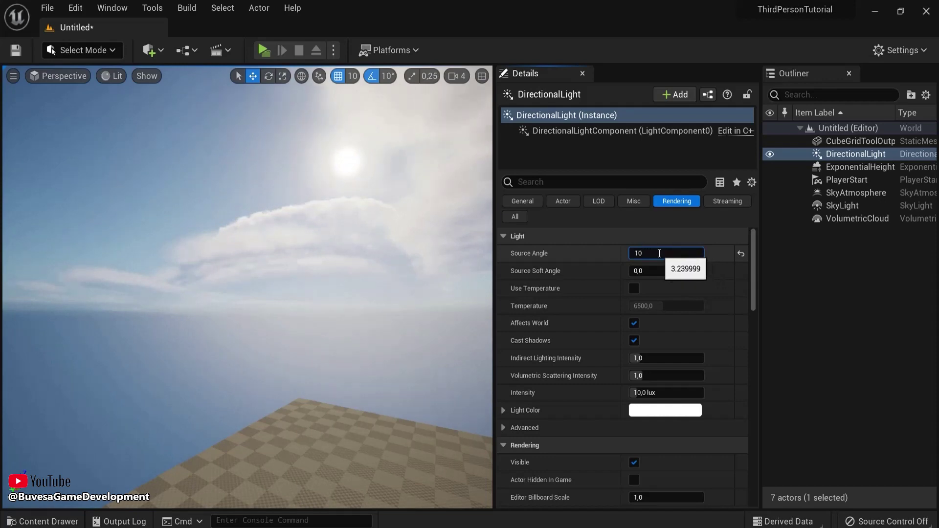
{"action": "key", "text": "Return"}
{"action": "left_click", "coordinate": [666, 252]}
{"action": "type", "text": "50"}
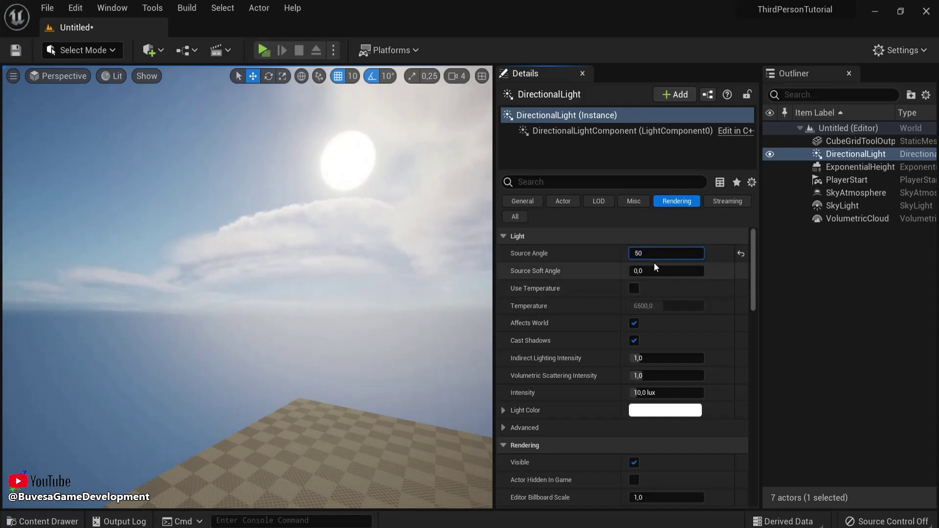
{"action": "key", "text": "Return"}
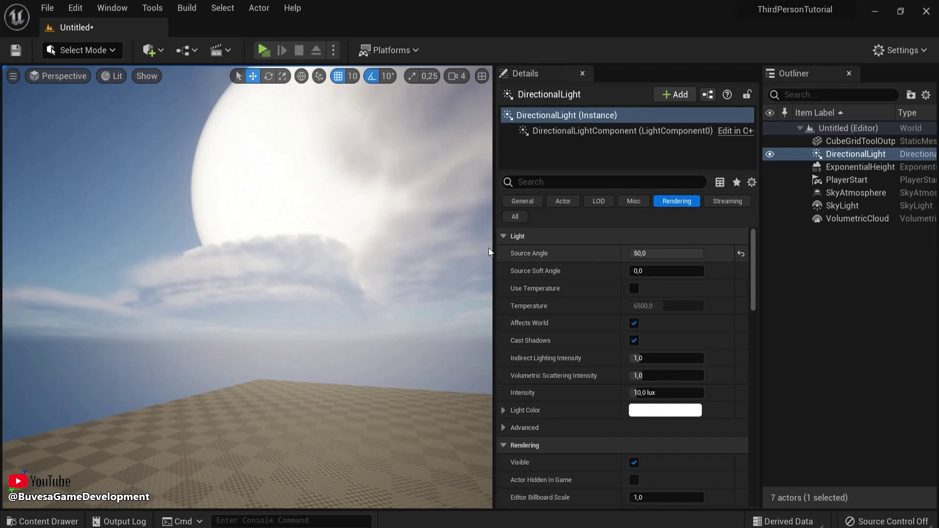
{"action": "left_click", "coordinate": [740, 254]}
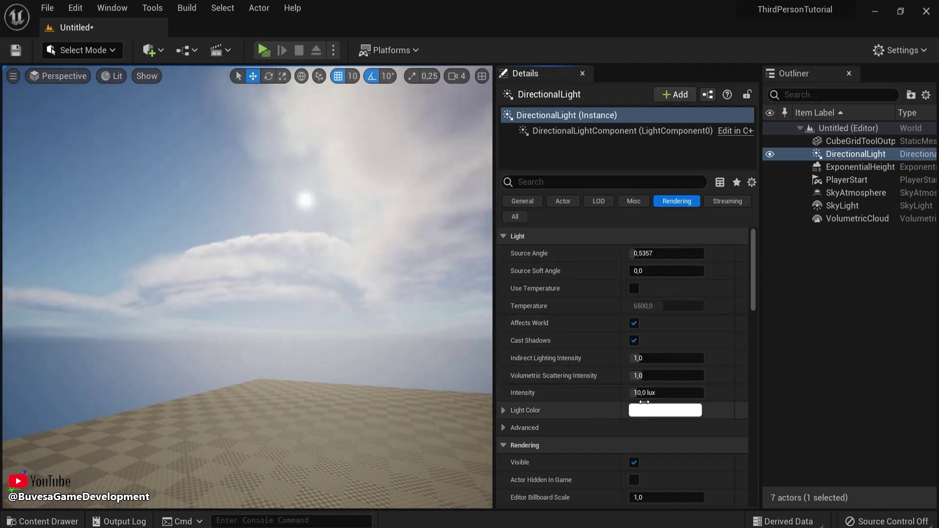
- Try a very pale green light color on the directional light and discard the color change
{"action": "left_click", "coordinate": [665, 410]}
{"action": "mouse_move", "coordinate": [714, 313]}
{"action": "left_mouse_down"}
{"action": "mouse_move", "coordinate": [725, 306]}
{"action": "mouse_move", "coordinate": [715, 333]}
{"action": "mouse_move", "coordinate": [723, 356]}
{"action": "mouse_move", "coordinate": [738, 316]}
{"action": "mouse_move", "coordinate": [724, 302]}
{"action": "left_mouse_up"}
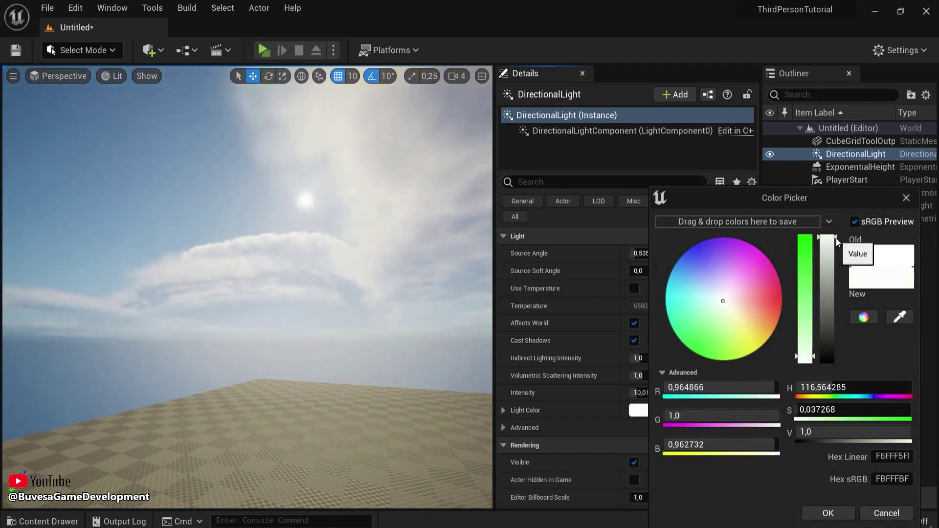
{"action": "mouse_move", "coordinate": [836, 242]}
{"action": "left_mouse_down"}
{"action": "mouse_move", "coordinate": [830, 379]}
{"action": "mouse_move", "coordinate": [827, 236]}
{"action": "left_mouse_up"}
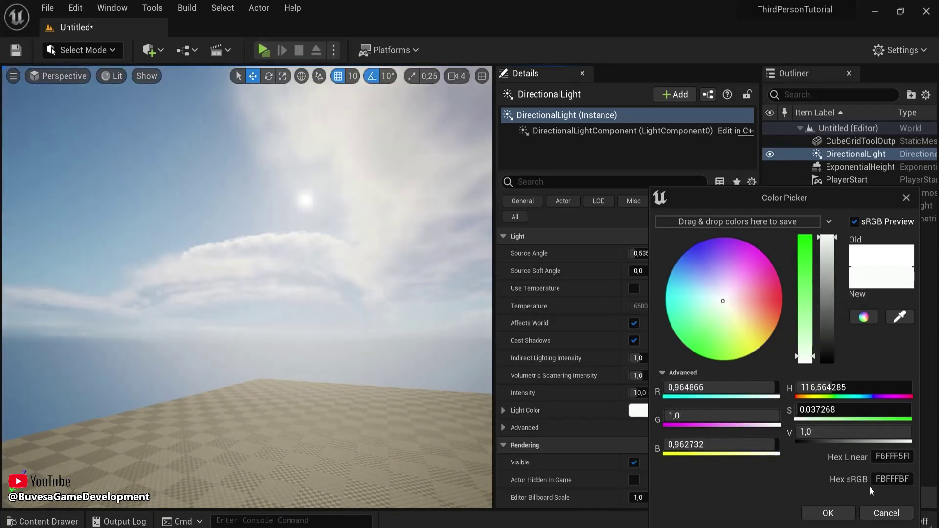
{"action": "left_click", "coordinate": [887, 514]}
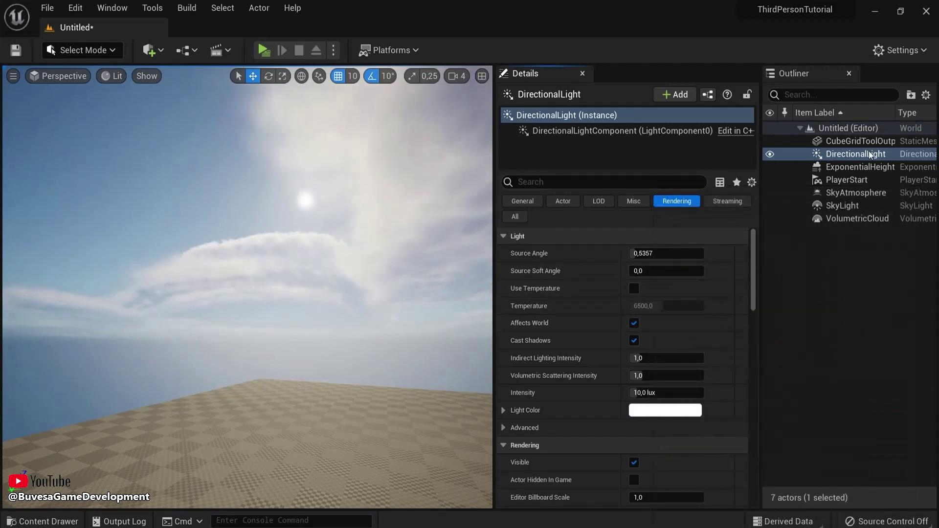
- Try fog densities of 0.05, 10, 1 and 0.5 on the exponential height fog and raise its fog height falloff to about 0.66
{"action": "left_click", "coordinate": [859, 169]}
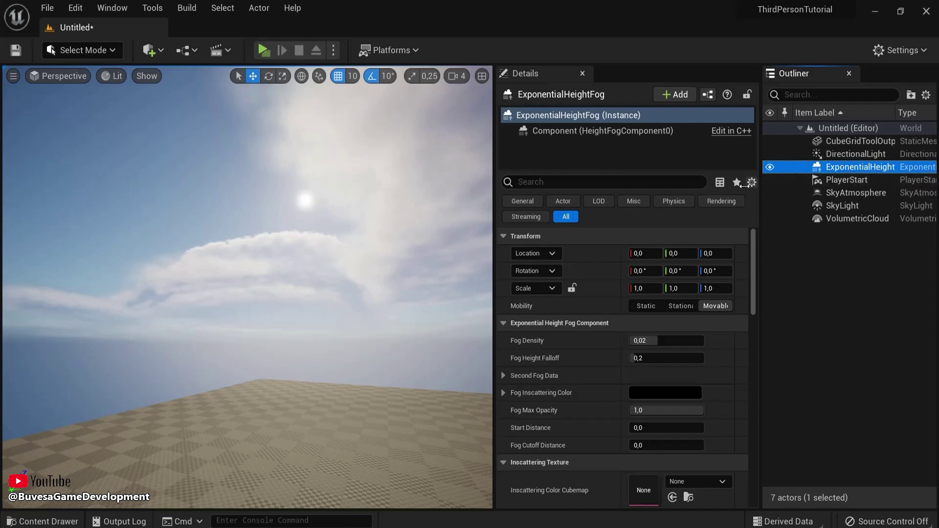
{"action": "left_click_drag", "start_coordinate": [657, 341], "coordinate": [702, 341]}
{"action": "left_click", "coordinate": [632, 341]}
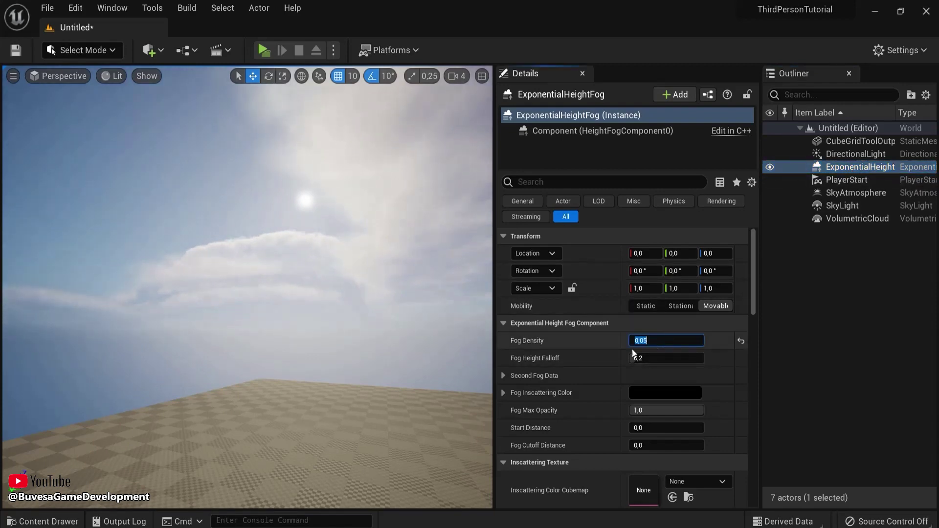
{"action": "key", "text": "Return"}
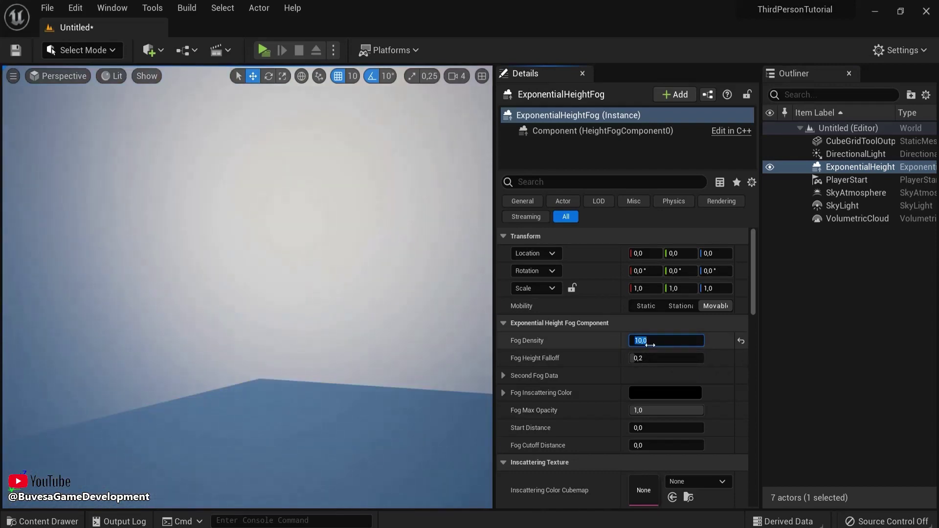
{"action": "type", "text": "1"}
{"action": "key", "text": "Return"}
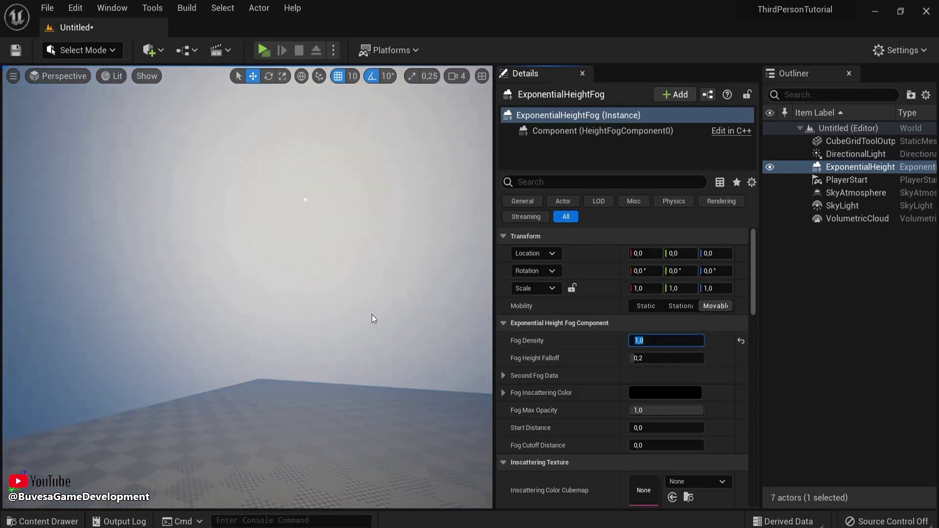
{"action": "type", "text": ".5"}
{"action": "key", "text": "Return"}
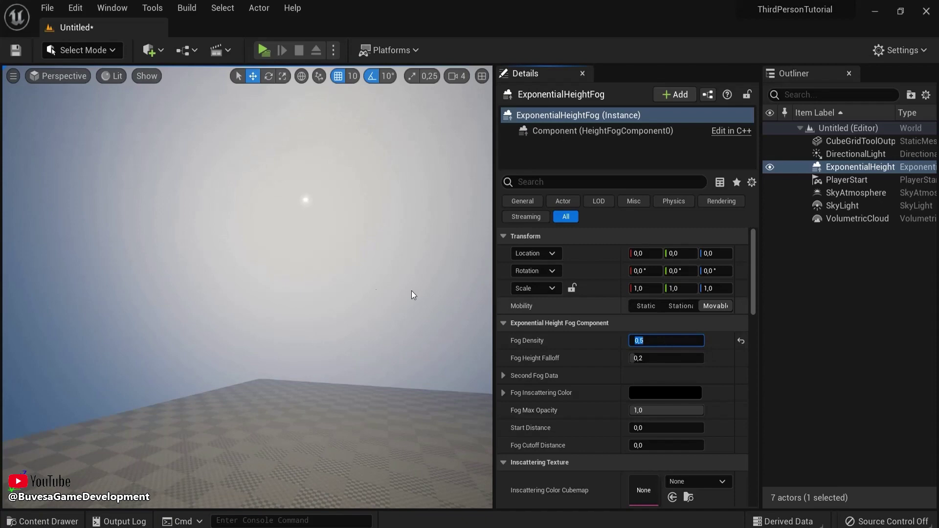
{"action": "left_click_drag", "start_coordinate": [645, 358], "coordinate": [666, 362]}
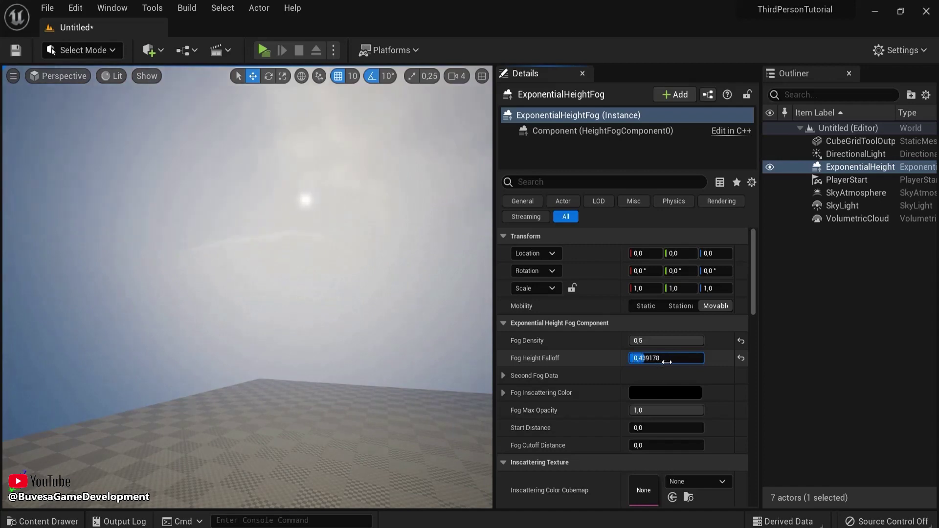
{"action": "right_click_drag", "start_coordinate": [348, 357], "coordinate": [370, 389]}
- Enable volumetric fog on the exponential height fog, with a scattering distribution of about 0.06 and a light green albedo
{"action": "scroll", "coordinate": [660, 400], "scroll_direction": "down", "scroll_amount": 3}
{"action": "scroll", "coordinate": [660, 399], "scroll_direction": "down", "scroll_amount": 10}
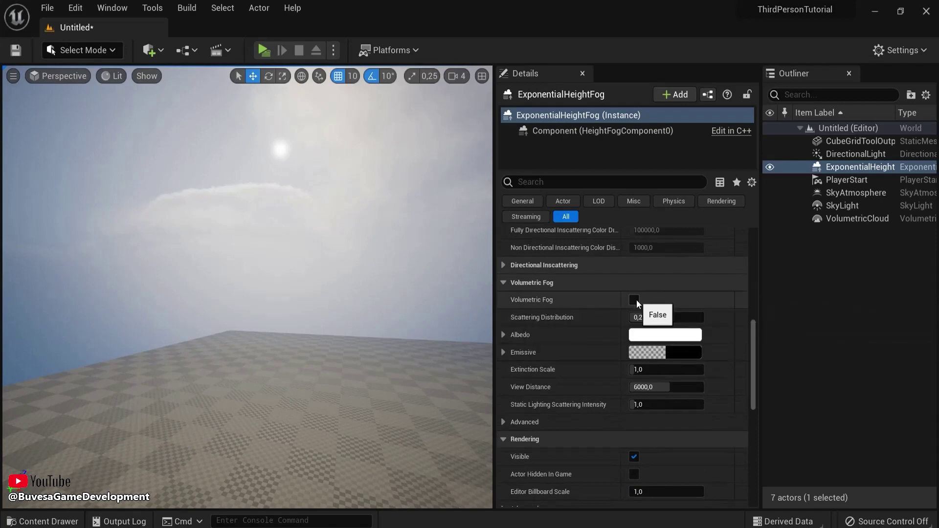
{"action": "left_click", "coordinate": [634, 300]}
{"action": "mouse_move", "coordinate": [651, 315]}
{"action": "left_mouse_down"}
{"action": "mouse_move", "coordinate": [659, 318]}
{"action": "mouse_move", "coordinate": [643, 318]}
{"action": "left_mouse_up"}
{"action": "left_click", "coordinate": [660, 336]}
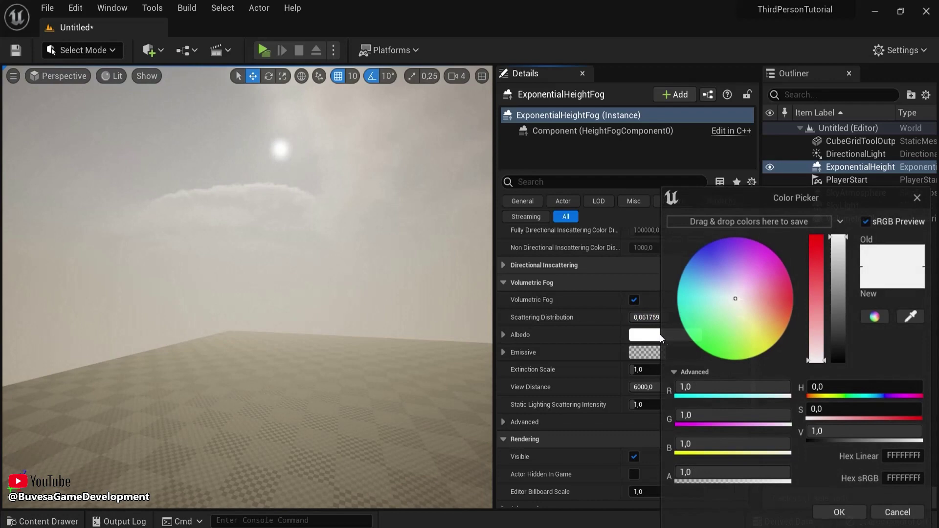
{"action": "left_click_drag", "start_coordinate": [732, 305], "coordinate": [721, 324]}
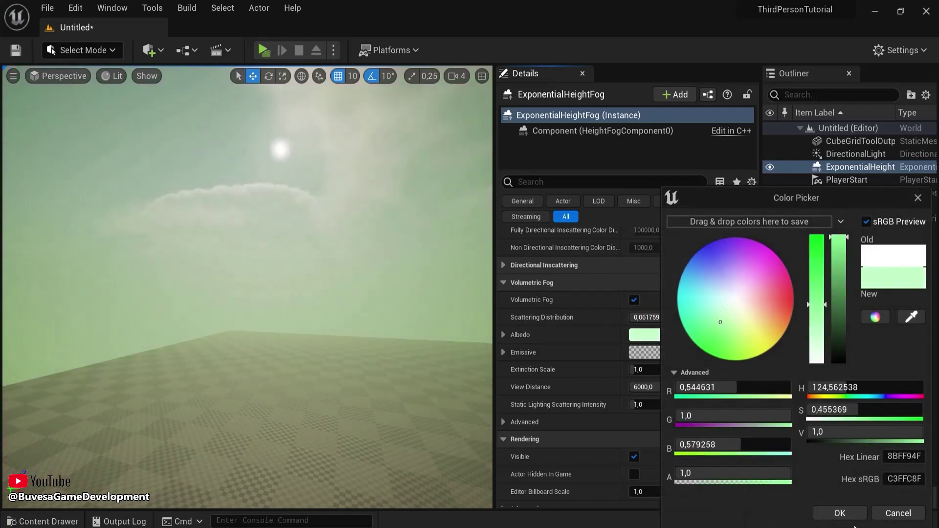
{"action": "left_click", "coordinate": [839, 513]}
- Play-test the level briefly to see the green volumetric fog around the character, and return to the editor
{"action": "left_click", "coordinate": [263, 50]}
{"action": "key", "text": "w"}
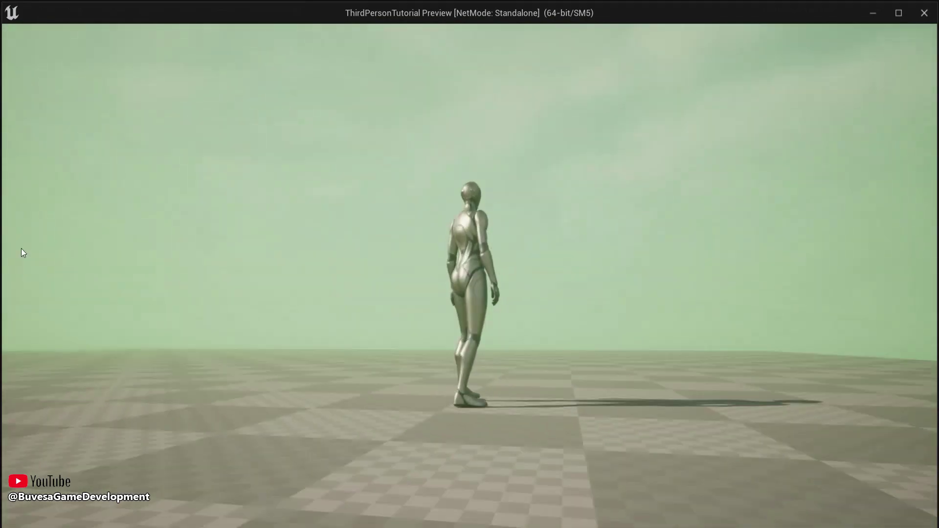
{"action": "key", "text": "Escape"}
- Reset the height fog's albedo, scattering distribution, volumetric fog, fog density and fog height falloff to their defaults
{"action": "left_click", "coordinate": [741, 335]}
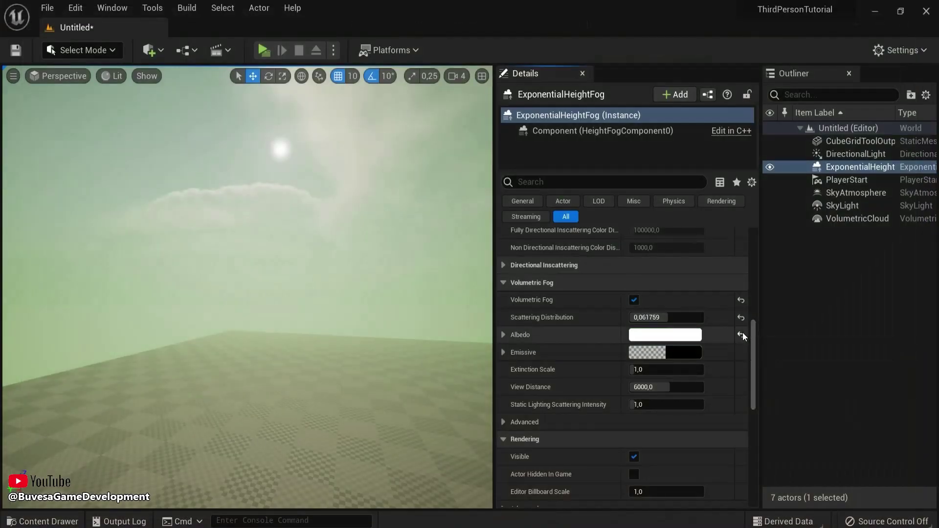
{"action": "left_click", "coordinate": [741, 318]}
{"action": "left_click", "coordinate": [741, 300]}
{"action": "scroll", "coordinate": [732, 308], "scroll_direction": "up", "scroll_amount": 3}
{"action": "scroll", "coordinate": [731, 308], "scroll_direction": "up", "scroll_amount": 10}
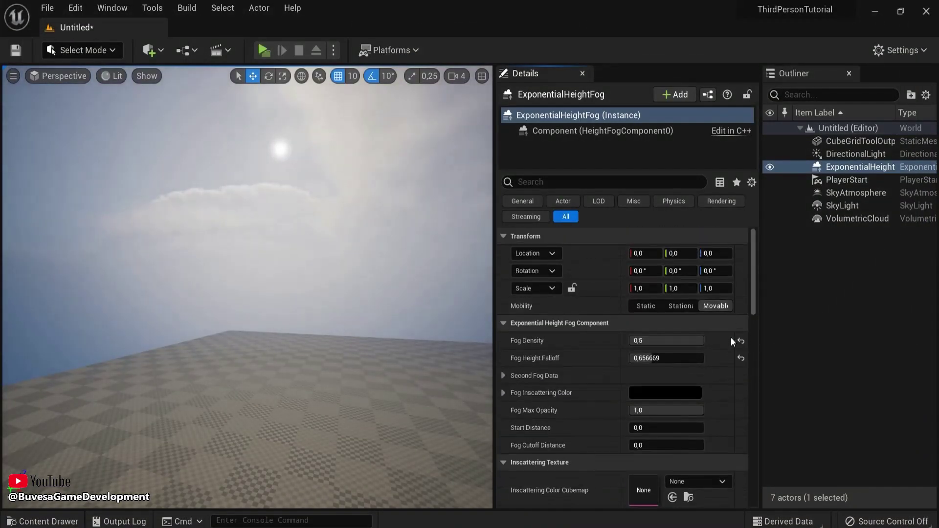
{"action": "left_click", "coordinate": [740, 340]}
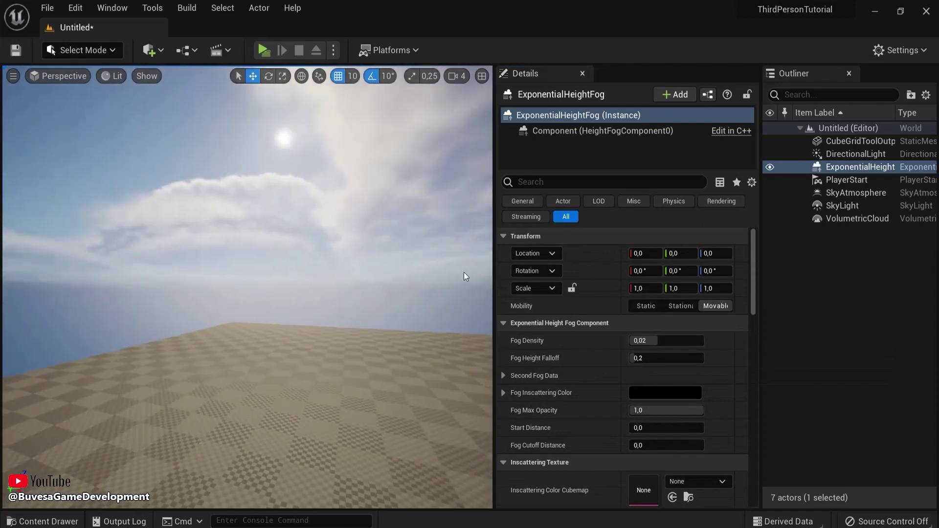
- Select the sky atmosphere and compare the scene with it hidden and shown again, keeping its name
{"action": "left_click", "coordinate": [847, 192]}
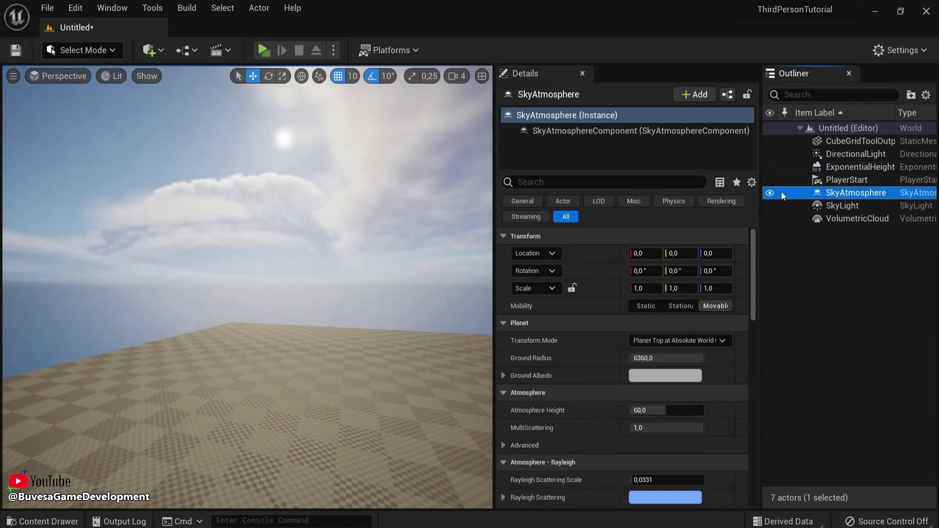
{"action": "left_click", "coordinate": [769, 193]}
{"action": "left_click", "coordinate": [768, 193]}
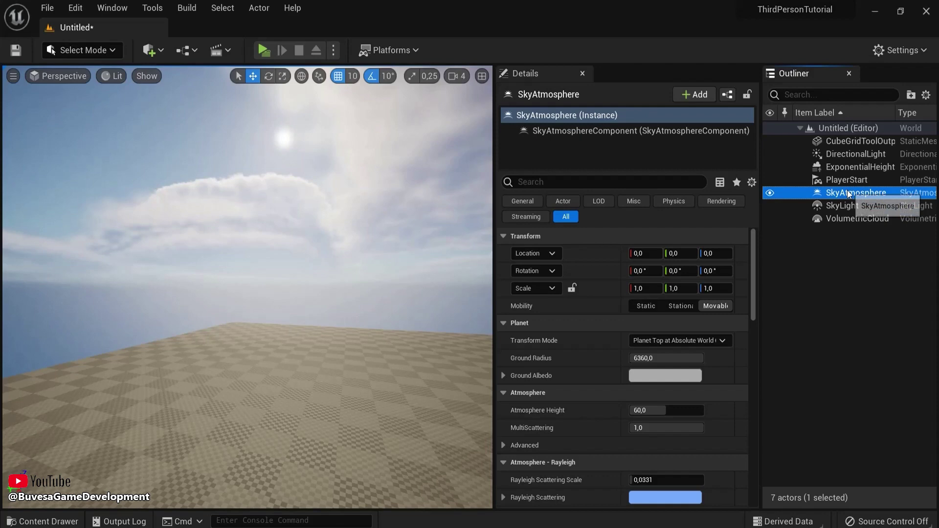
{"action": "key", "text": "F2"}
{"action": "key", "text": "Return"}
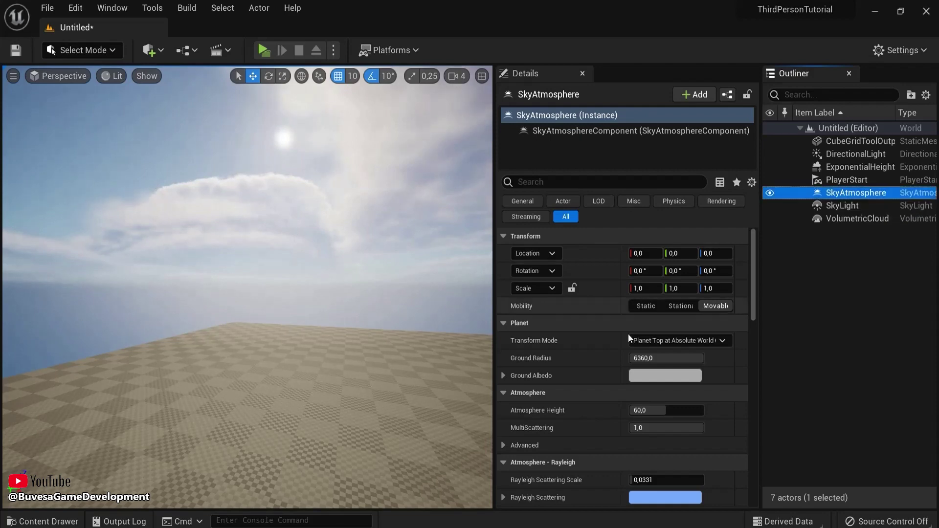
- Try a Rayleigh scattering scale of about 0.04 on the sky atmosphere and reset it to its default
{"action": "scroll", "coordinate": [635, 342], "scroll_direction": "down", "scroll_amount": 2}
{"action": "scroll", "coordinate": [651, 328], "scroll_direction": "down", "scroll_amount": 5}
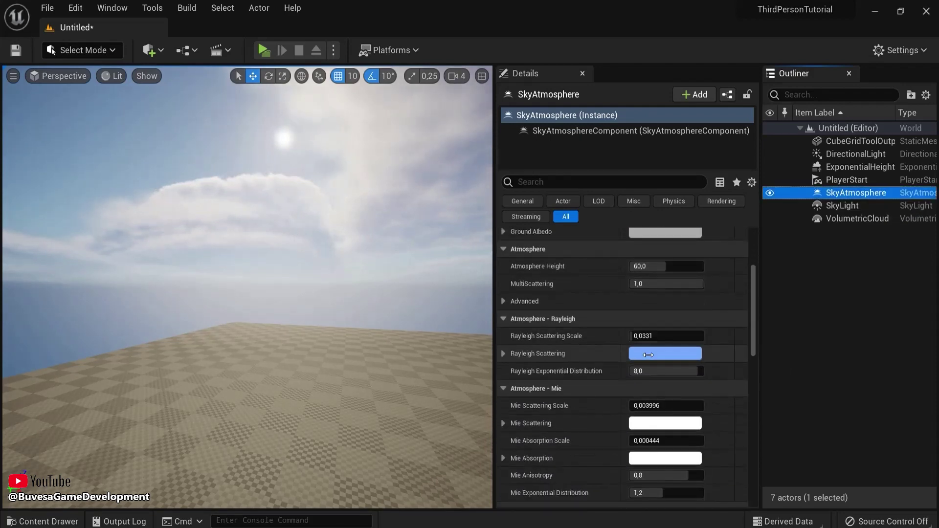
{"action": "left_click_drag", "start_coordinate": [650, 336], "coordinate": [667, 337]}
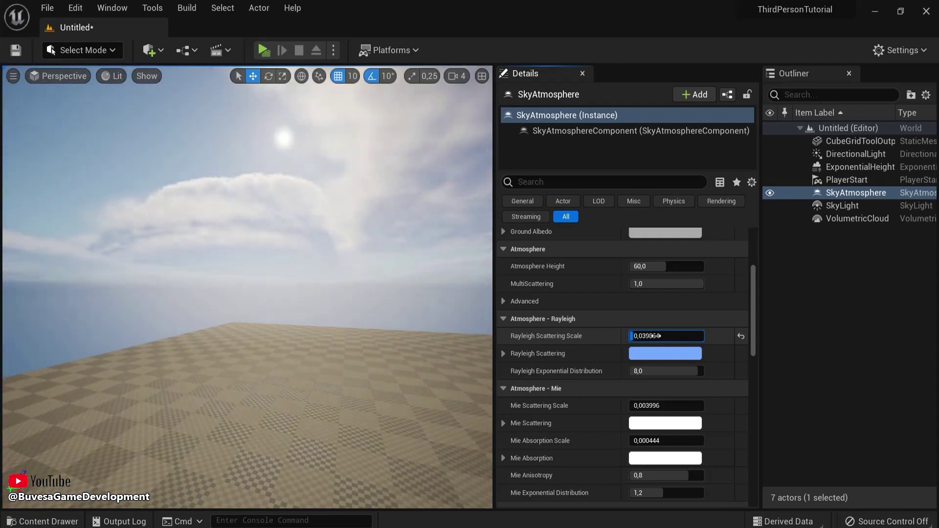
{"action": "left_click", "coordinate": [740, 336]}
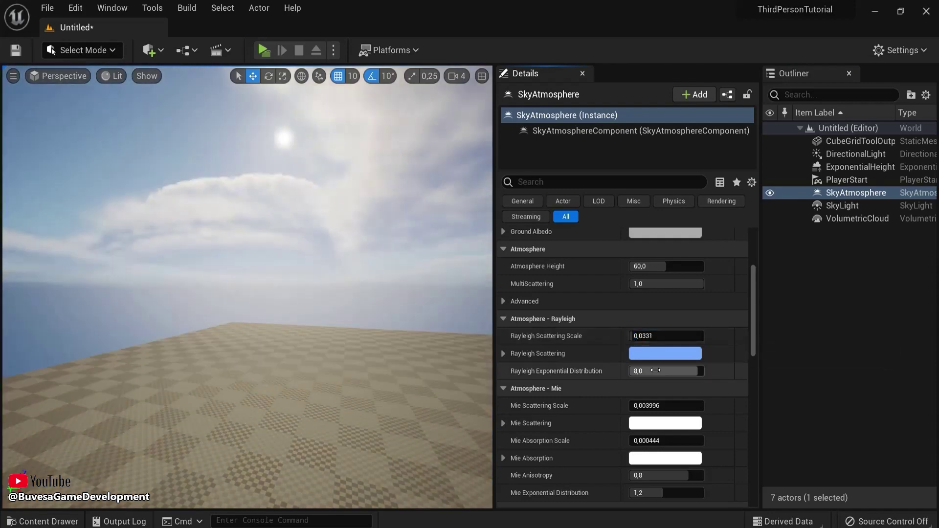
- Examine the sky light's settings, and compare the scene with the volumetric cloud hidden and shown again
{"action": "left_click", "coordinate": [838, 205]}
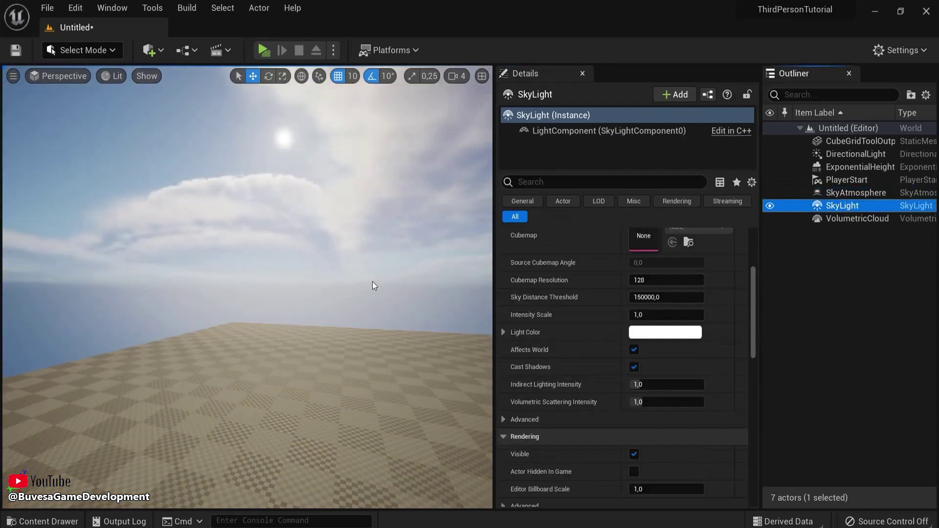
{"action": "right_click_drag", "start_coordinate": [372, 280], "coordinate": [215, 205]}
{"action": "left_click", "coordinate": [844, 220]}
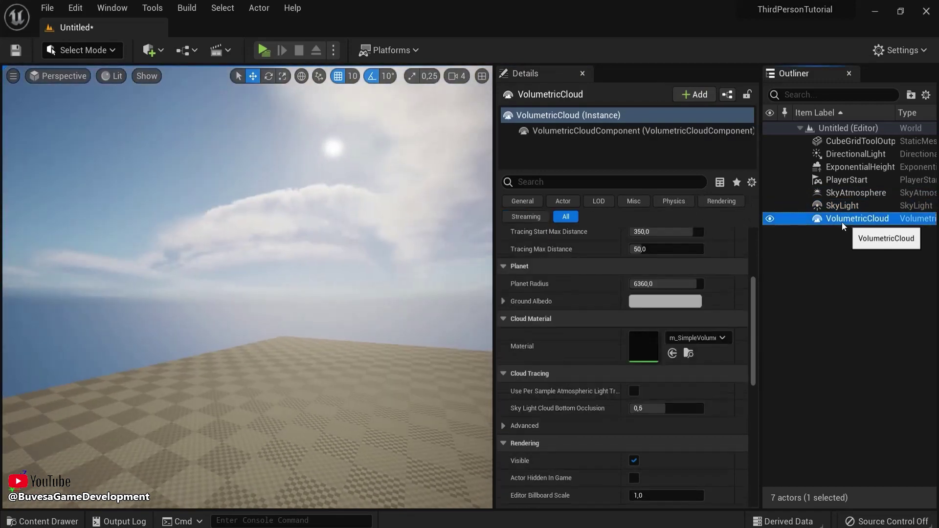
{"action": "left_click", "coordinate": [772, 220]}
{"action": "left_click", "coordinate": [770, 220]}
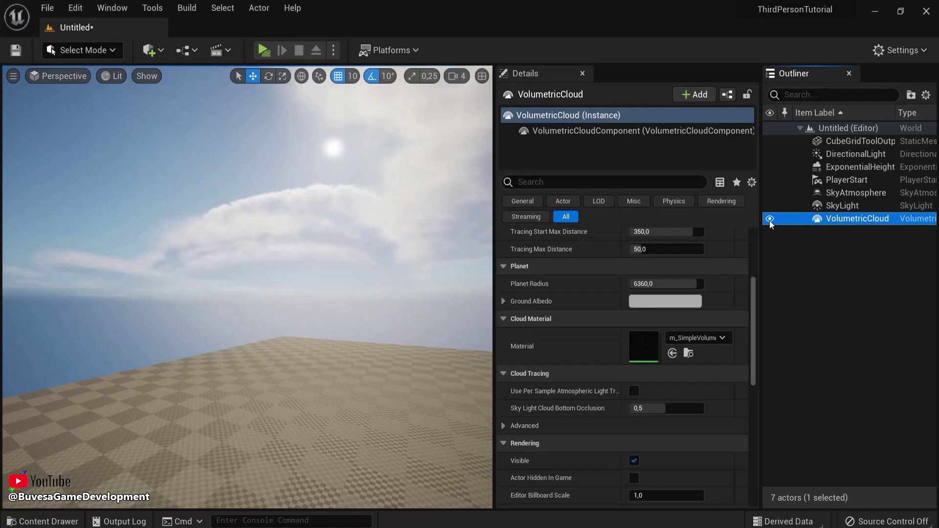
- Try a cloud layer bottom altitude of about 4.66, layer height 10.52, tracing start max distance 454.75 and tracing max distance 12.31
{"action": "left_click_drag", "start_coordinate": [754, 280], "coordinate": [750, 234]}
{"action": "scroll", "coordinate": [632, 307], "scroll_direction": "down", "scroll_amount": 1}
{"action": "scroll", "coordinate": [632, 309], "scroll_direction": "down", "scroll_amount": 1}
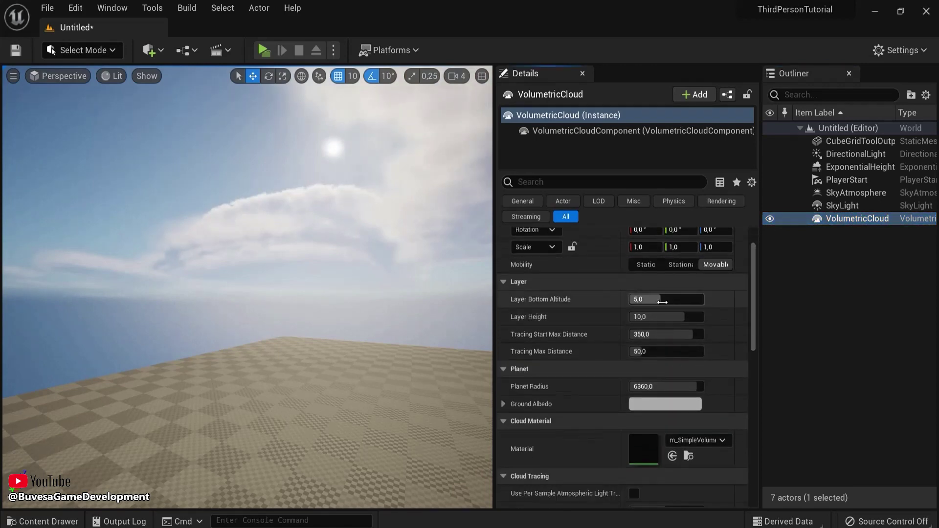
{"action": "mouse_move", "coordinate": [673, 302]}
{"action": "left_mouse_down"}
{"action": "mouse_move", "coordinate": [651, 300]}
{"action": "mouse_move", "coordinate": [677, 303]}
{"action": "mouse_move", "coordinate": [658, 317]}
{"action": "mouse_move", "coordinate": [672, 334]}
{"action": "mouse_move", "coordinate": [628, 351]}
{"action": "left_mouse_up"}
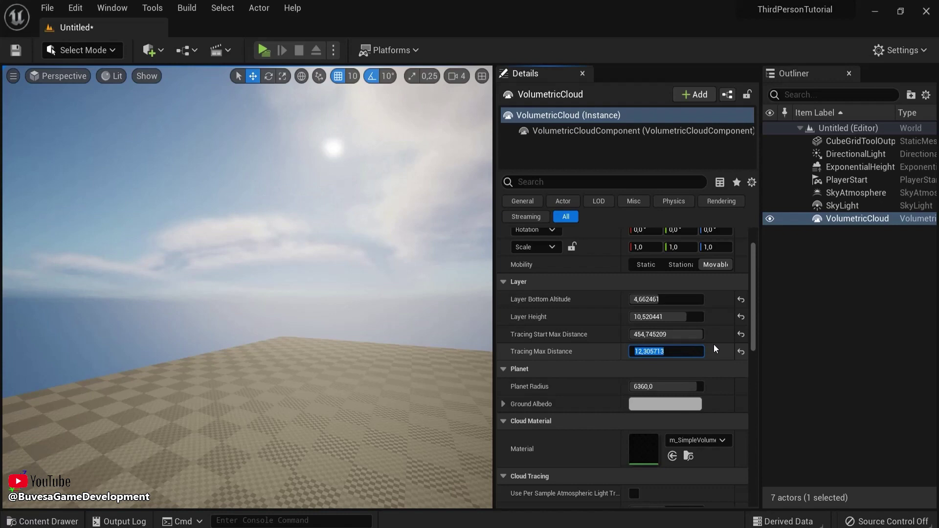
- Set the cloud's tracing max distance to 50 and reset its tracing start max distance, layer height and bottom altitude to their defaults
{"action": "type", "text": "50"}
{"action": "key", "text": "Return"}
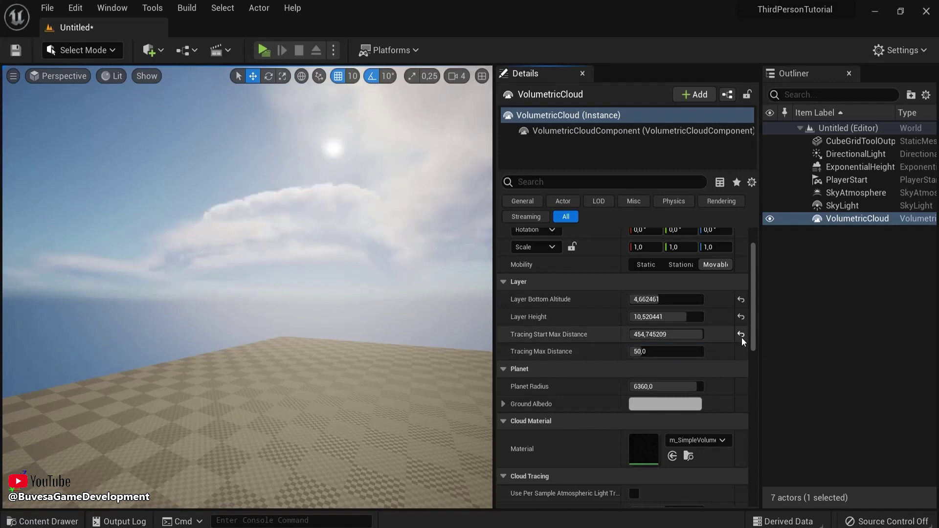
{"action": "left_click", "coordinate": [741, 335]}
{"action": "left_click", "coordinate": [741, 317]}
{"action": "left_click", "coordinate": [741, 300]}
- Try a different ground albedo colour for the volumetric cloud and cancel the colour change
{"action": "left_click", "coordinate": [646, 404]}
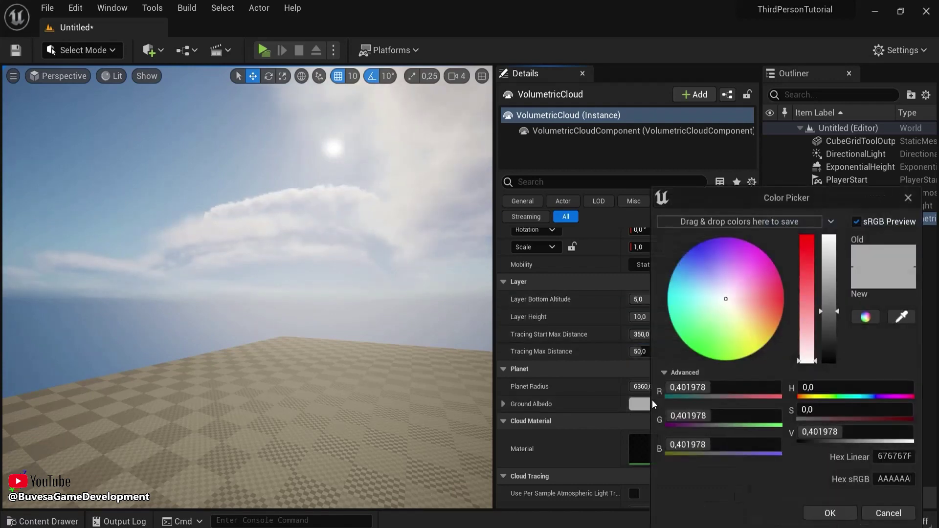
{"action": "left_click_drag", "start_coordinate": [719, 300], "coordinate": [828, 342]}
{"action": "left_click", "coordinate": [888, 513]}
- Set the volumetric cloud's mobility to Movable
{"action": "scroll", "coordinate": [762, 325], "scroll_direction": "down", "scroll_amount": 2}
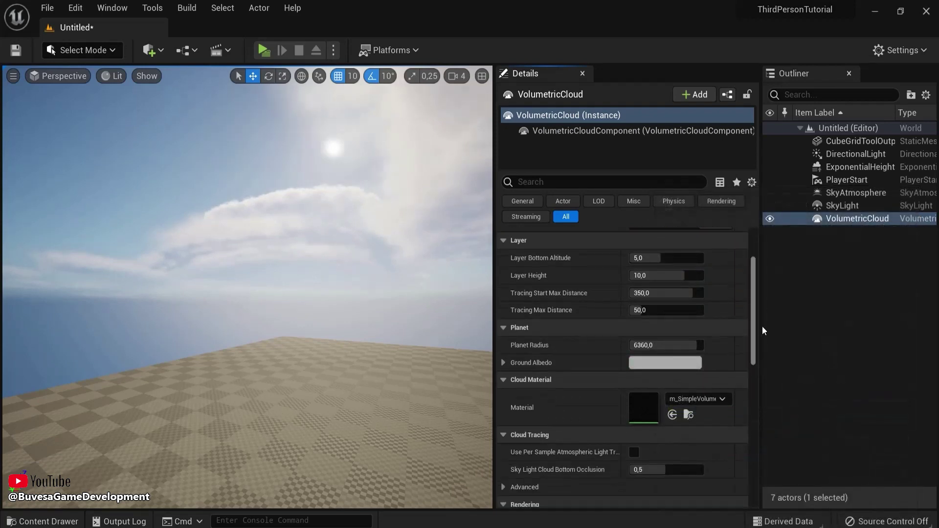
{"action": "left_click_drag", "start_coordinate": [757, 300], "coordinate": [752, 221]}
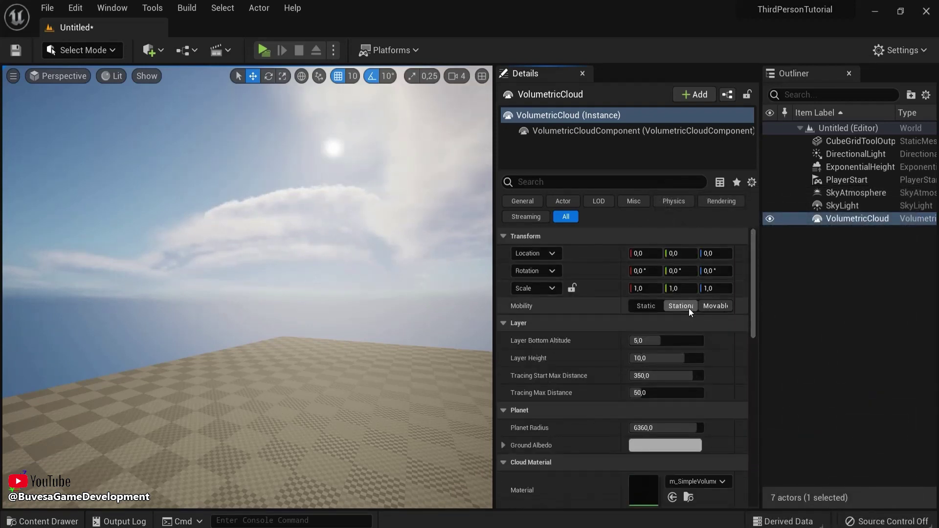
{"action": "left_click", "coordinate": [715, 306]}
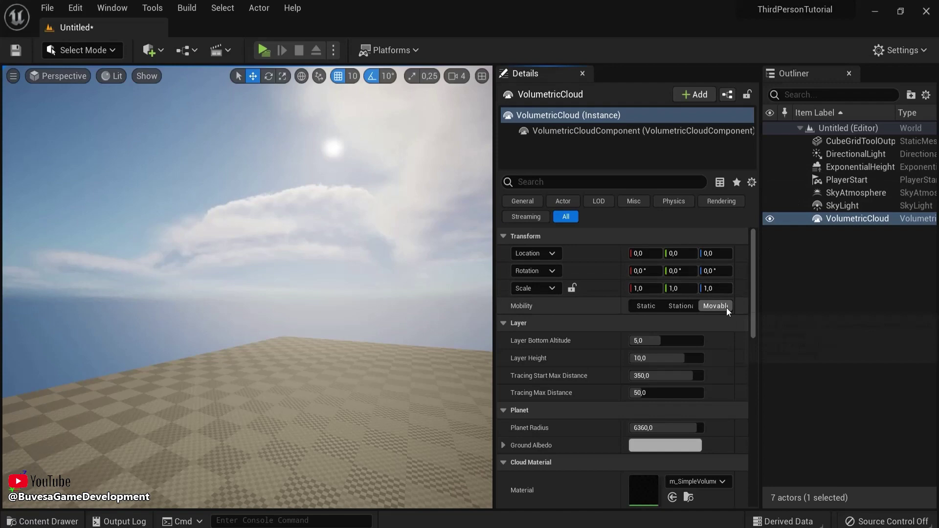
- Select the floor mesh and dock the Details panel beneath the Outliner to enlarge the viewport
{"action": "left_click", "coordinate": [848, 141]}
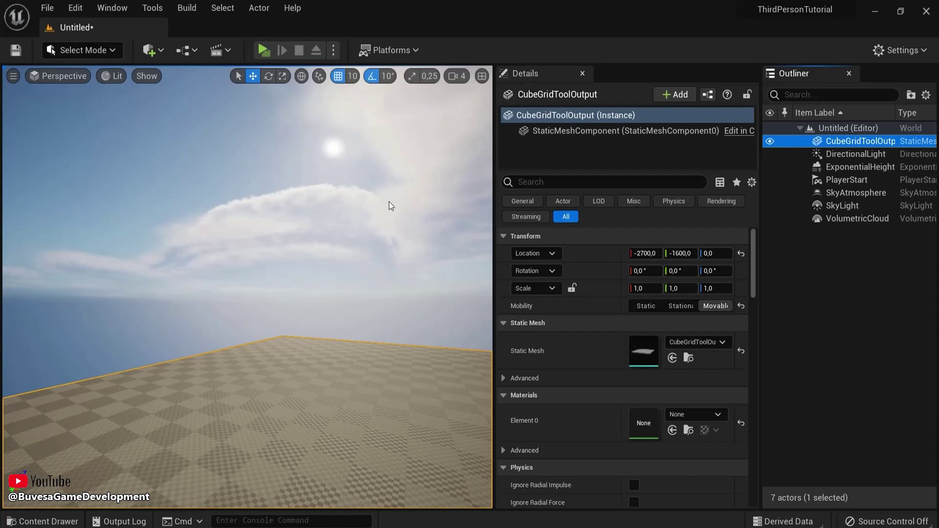
{"action": "left_click_drag", "start_coordinate": [520, 73], "coordinate": [844, 461]}
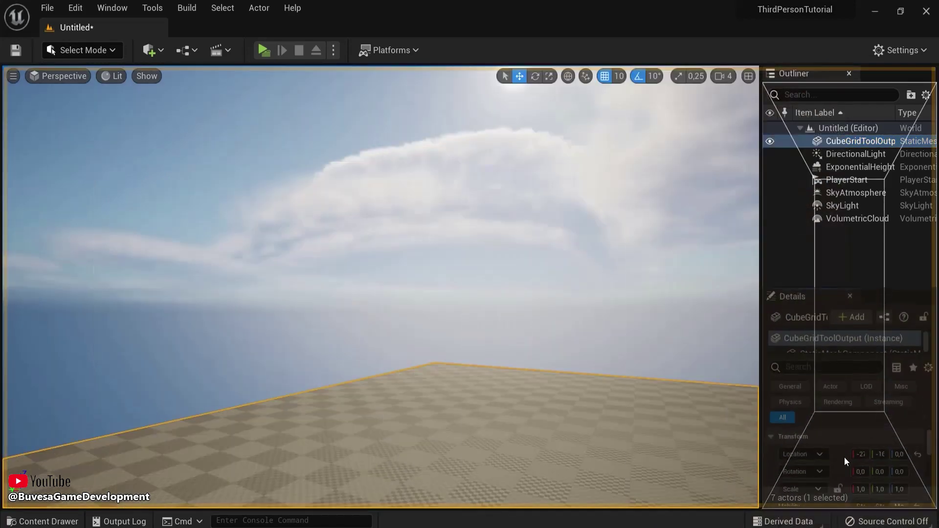
- Rotate the directional light interactively in the viewport, trying day, dusk and night, and leave the sun low for a warm sunset
{"action": "right_click_drag", "start_coordinate": [605, 299], "coordinate": [556, 232]}
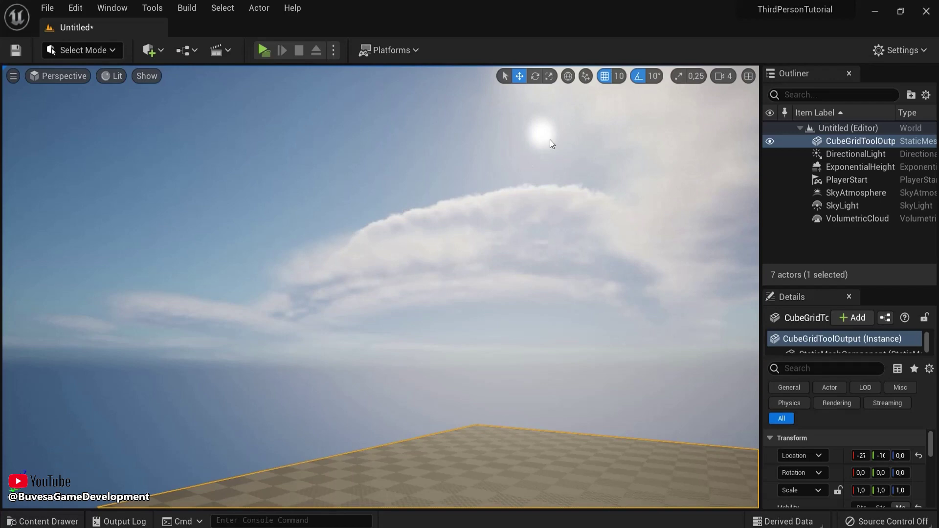
{"action": "right_click_drag", "start_coordinate": [549, 139], "coordinate": [574, 208]}
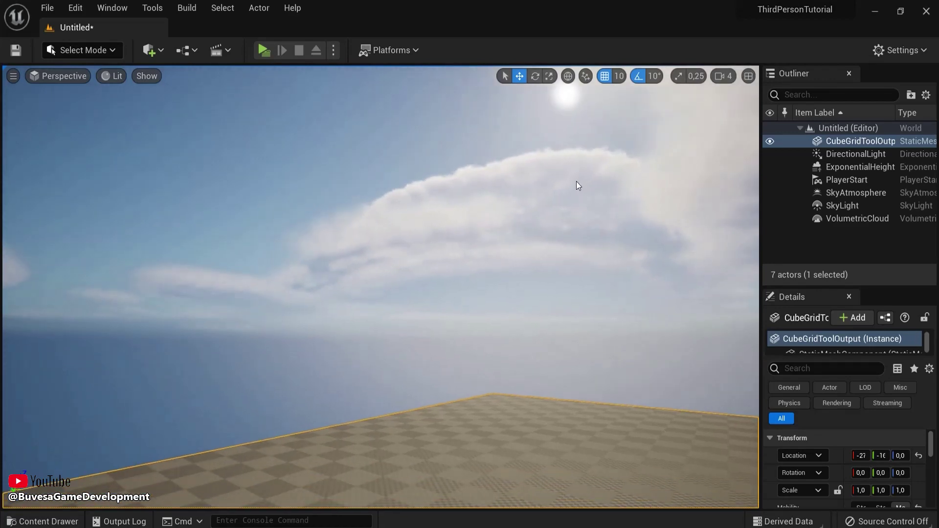
{"action": "key", "text": "ctrl+l"}
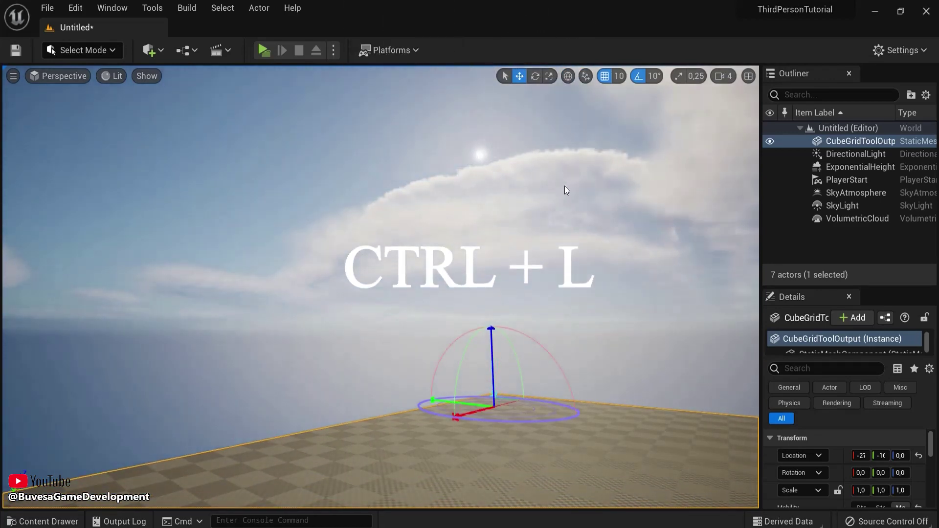
{"action": "key", "text": "ctrl+l"}
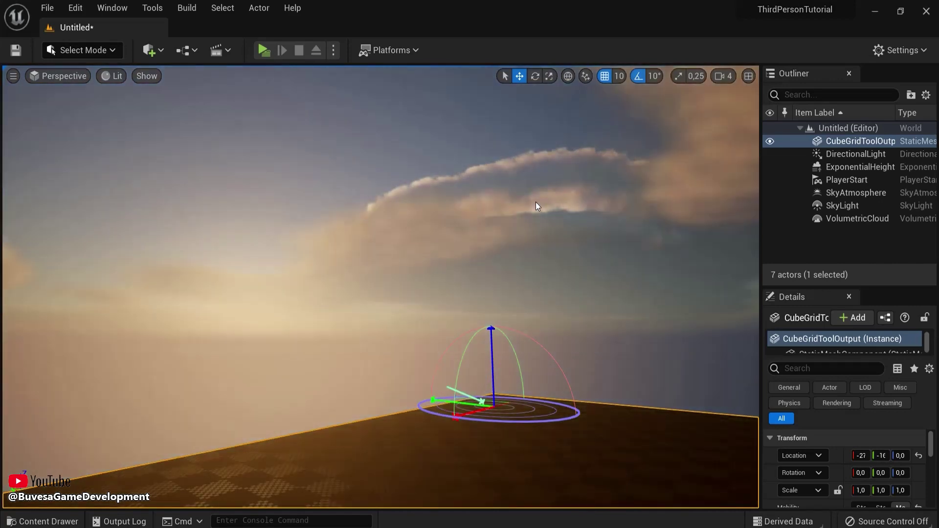
{"action": "key", "text": "ctrl+l"}
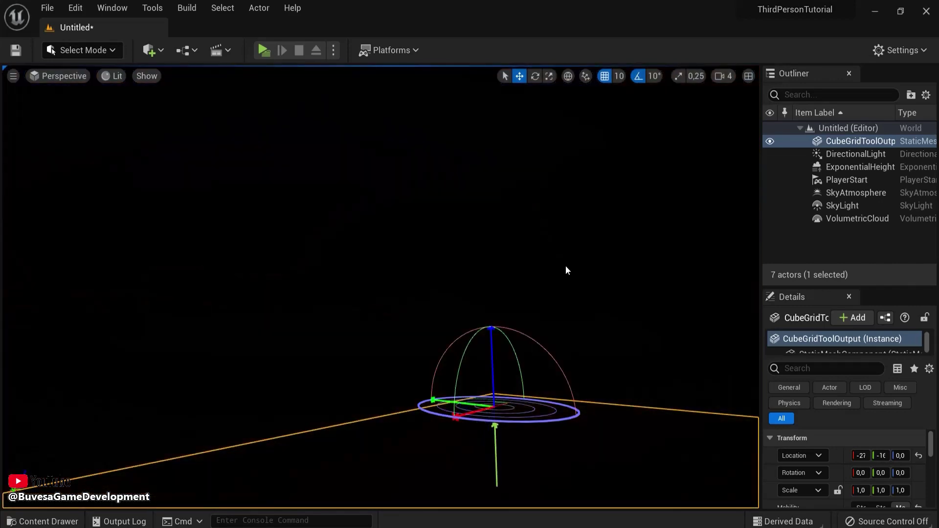
{"action": "key", "text": "ctrl+l"}
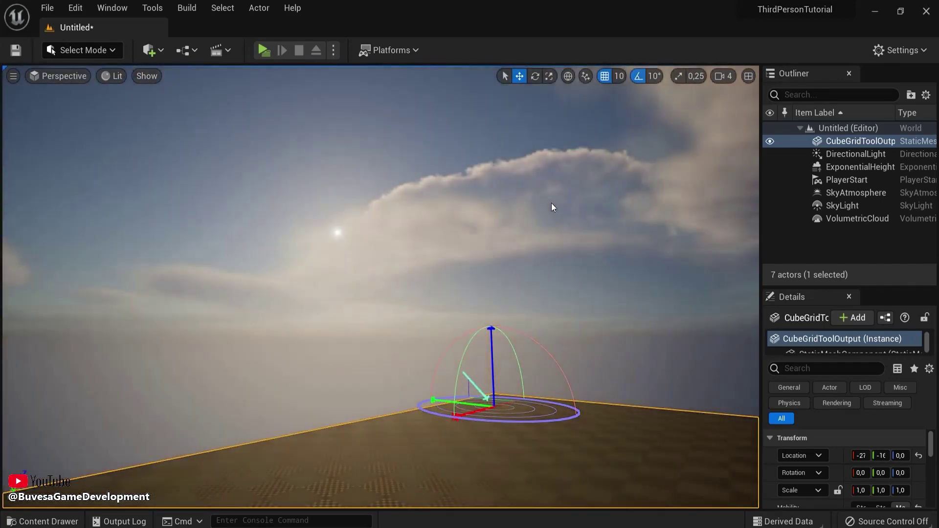
{"action": "key", "text": "ctrl+l"}
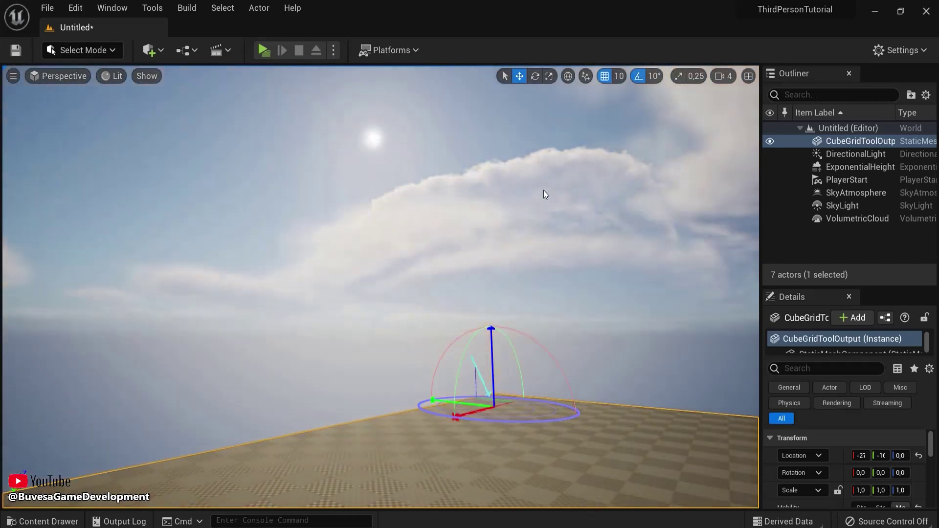
{"action": "key", "text": "ctrl+l"}
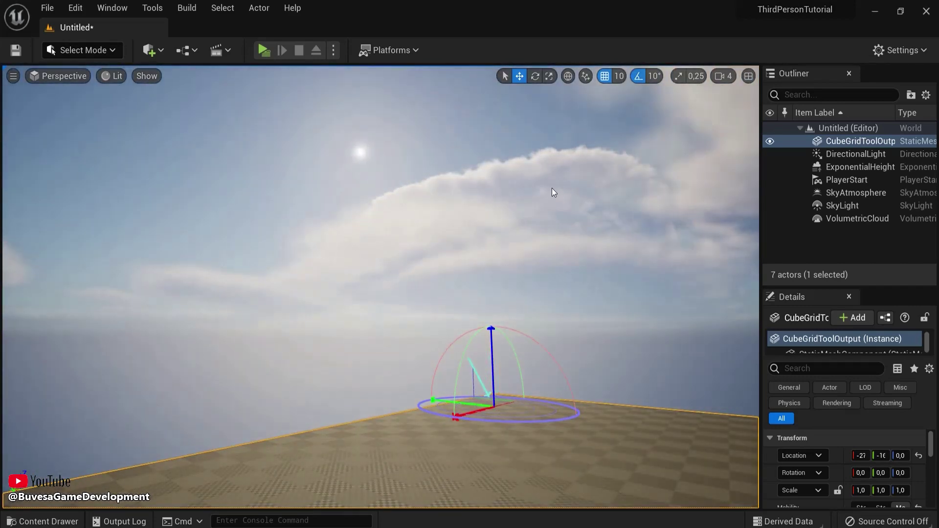
{"action": "key", "text": "ctrl+l"}
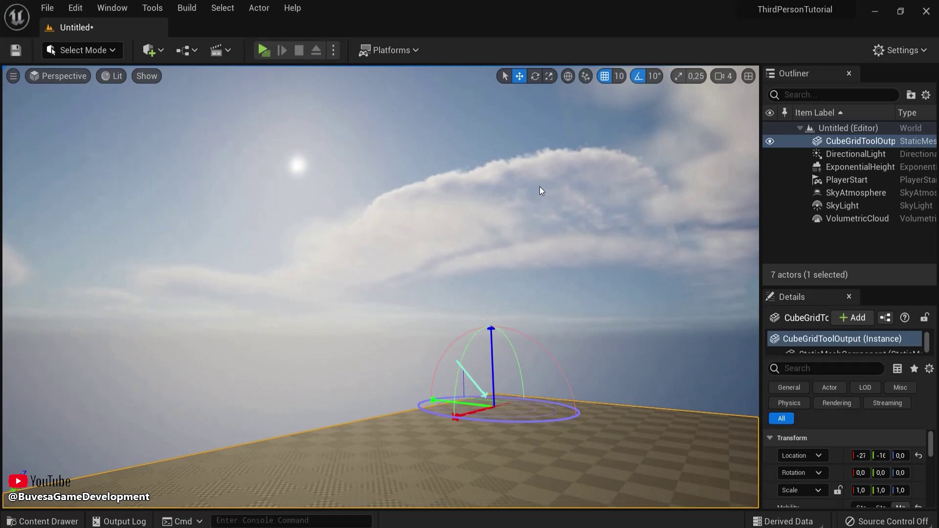
{"action": "key", "text": "ctrl+l"}
- Place a point light in the air above the floor, near the player start
{"action": "key", "text": "d"}
{"action": "right_click_drag", "start_coordinate": [545, 189], "coordinate": [494, 195]}
{"action": "mouse_move", "coordinate": [510, 165]}
{"action": "left_mouse_down", "text": "alt"}
{"action": "mouse_move", "coordinate": [530, 176]}
{"action": "mouse_move", "coordinate": [510, 165]}
{"action": "left_mouse_up", "text": "alt"}
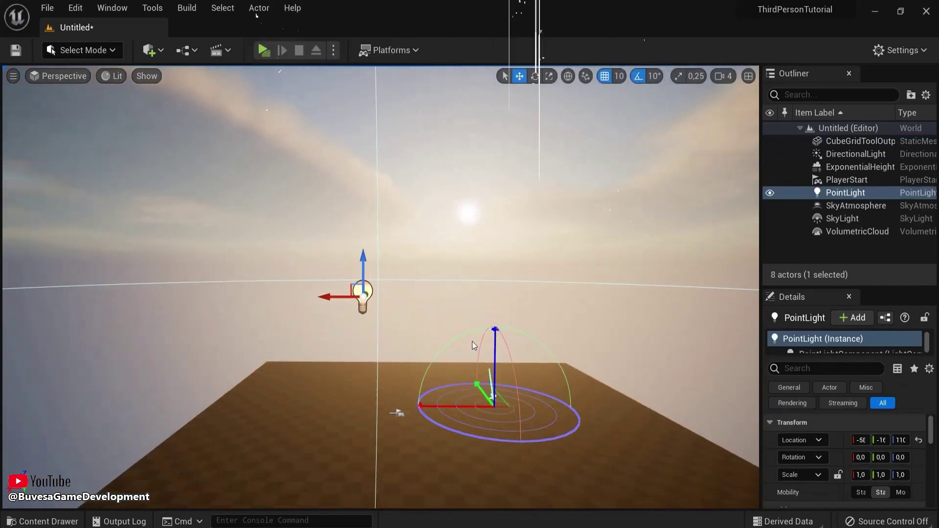
- In Modeling mode, use the Cube Grid tool to build a roofed block with side walls and an open front on the floor
{"action": "right_click_drag", "start_coordinate": [472, 346], "coordinate": [503, 426]}
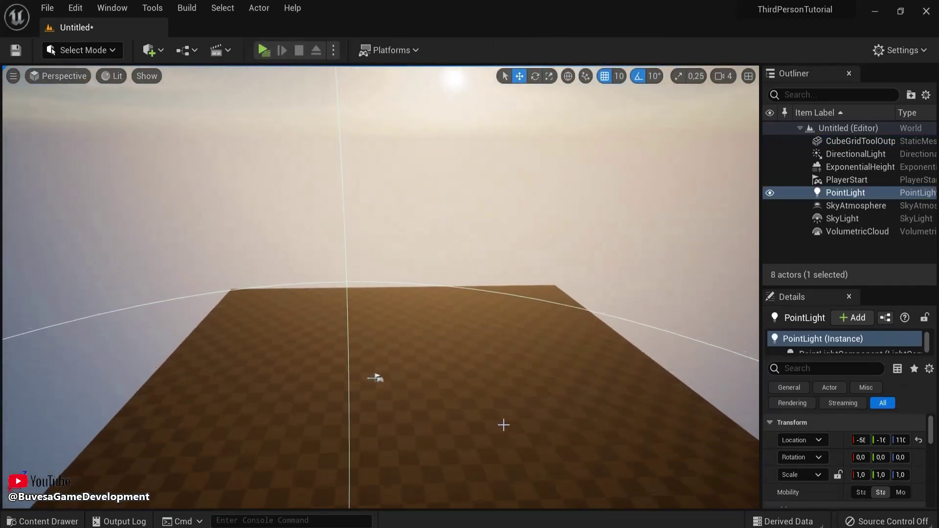
{"action": "left_click", "coordinate": [78, 53]}
{"action": "left_click", "coordinate": [89, 128]}
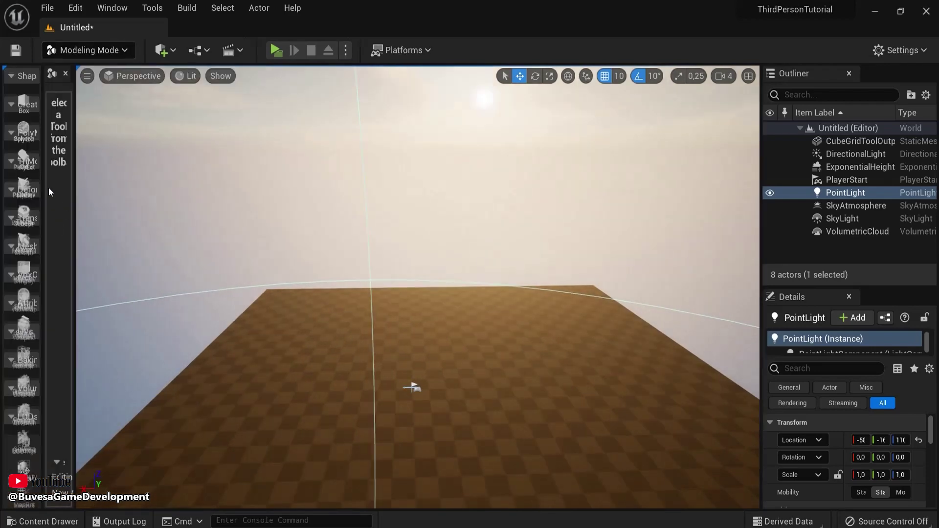
{"action": "left_click", "coordinate": [91, 51]}
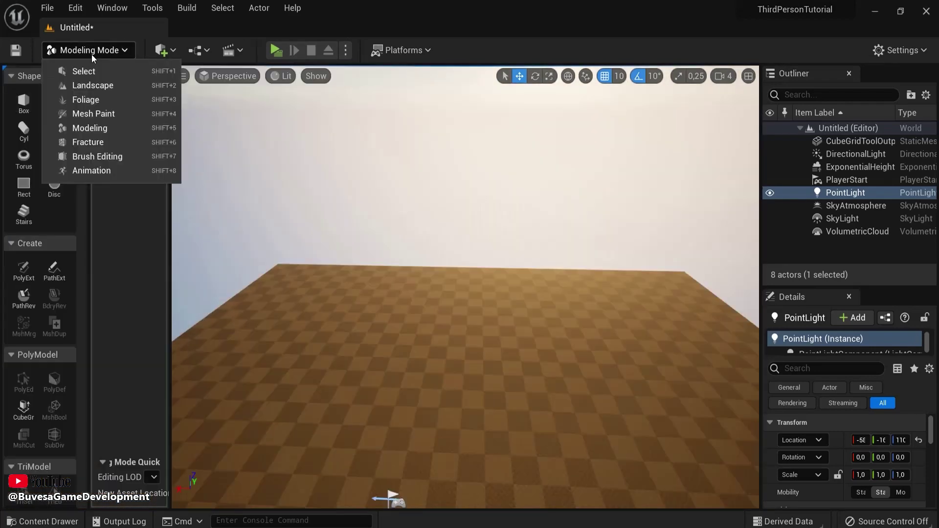
{"action": "left_click", "coordinate": [92, 127]}
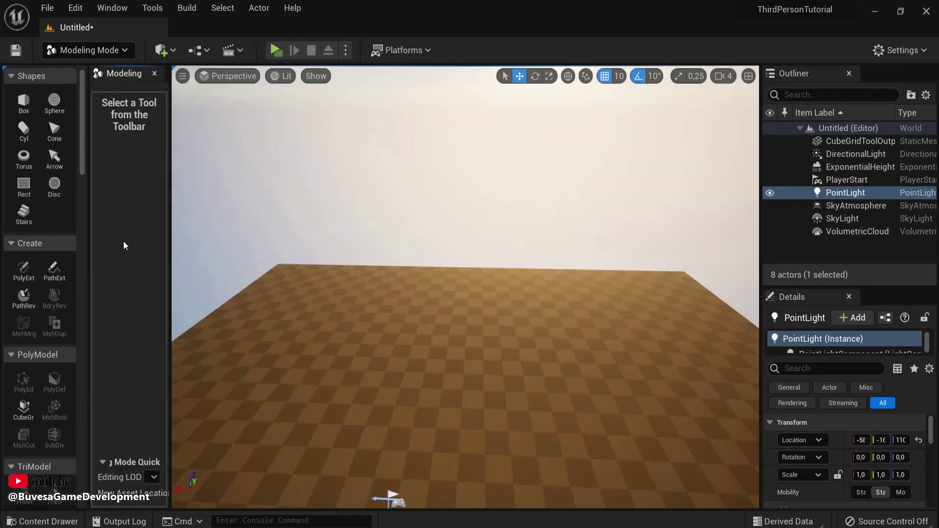
{"action": "left_click", "coordinate": [30, 409]}
{"action": "right_click_drag", "start_coordinate": [498, 315], "coordinate": [410, 293]}
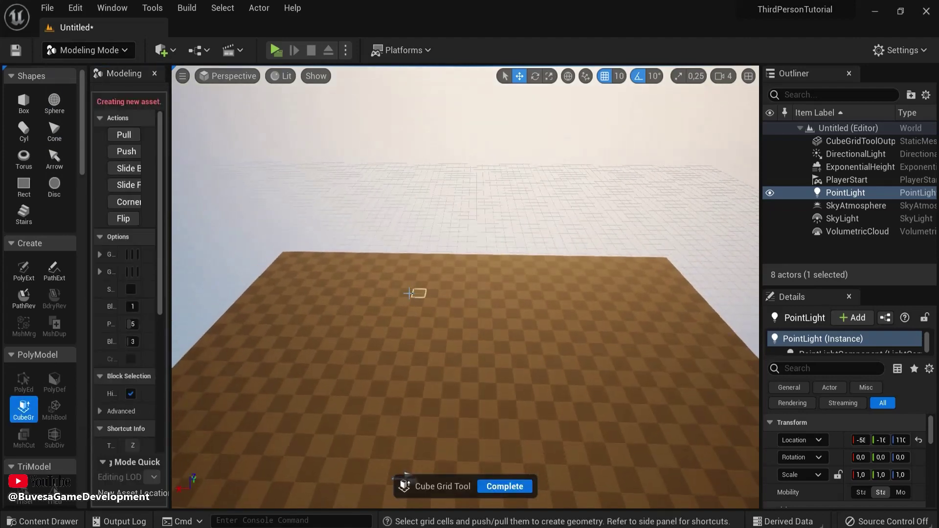
{"action": "key", "text": "e"}
{"action": "key", "text": "e"}
{"action": "key", "text": "e"}
{"action": "key", "text": "e"}
{"action": "key", "text": "e"}
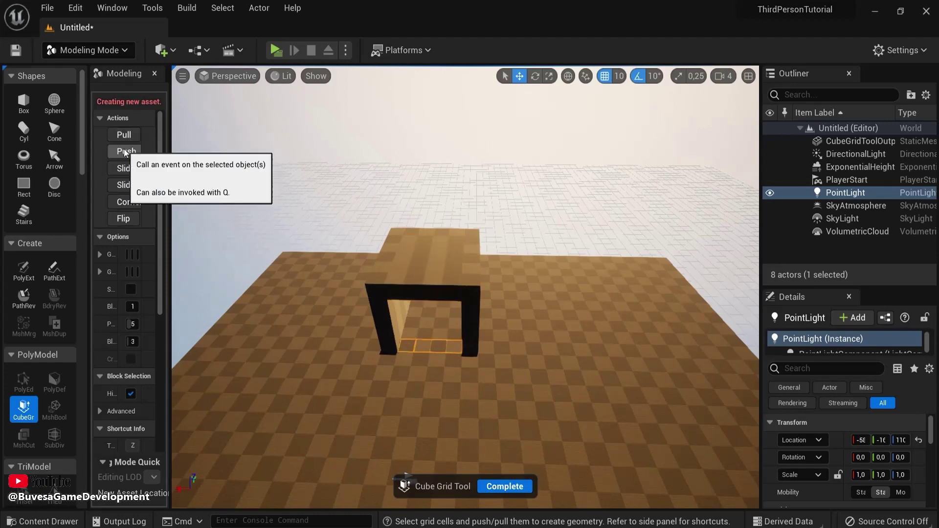
- Extend the block's front wall with the Cube Grid tool, narrowing the opening to a small doorway
{"action": "key", "text": "e"}
{"action": "key", "text": "e"}
{"action": "key", "text": "e"}
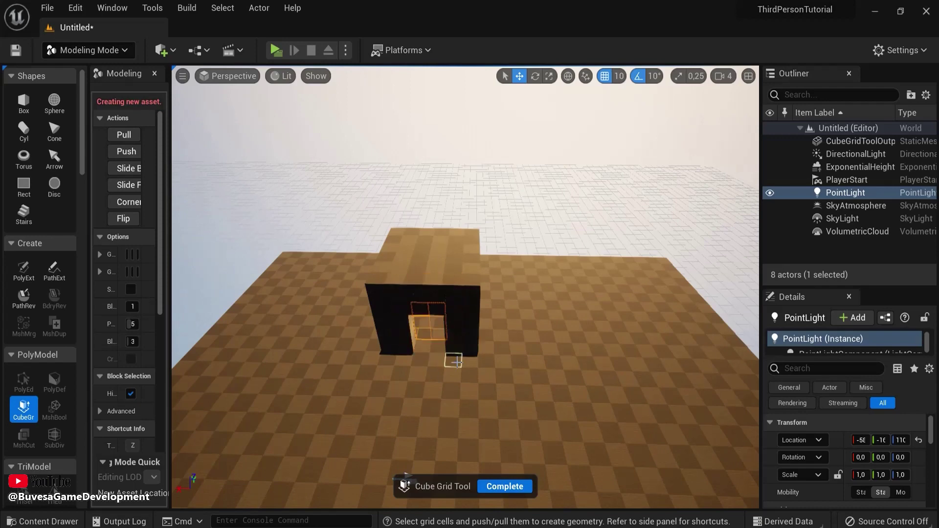
{"action": "right_click_drag", "start_coordinate": [457, 362], "coordinate": [492, 406]}
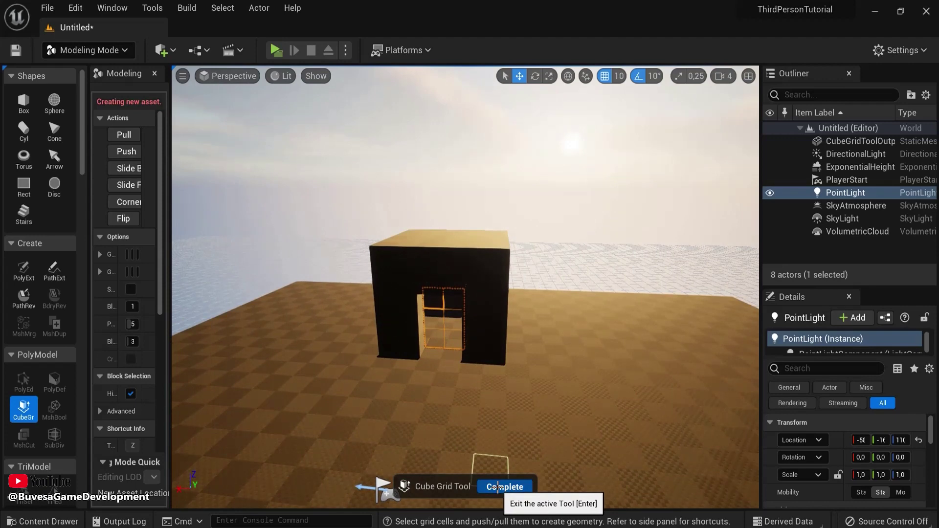
- Complete the cube grid mesh of the house and return to Select mode
{"action": "left_click", "coordinate": [498, 487]}
{"action": "left_click", "coordinate": [83, 50]}
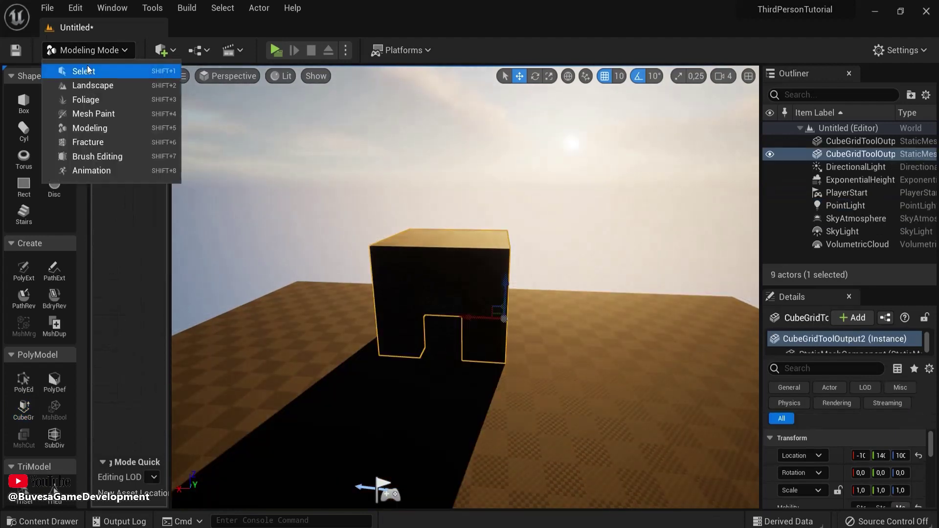
{"action": "left_click", "coordinate": [84, 72]}
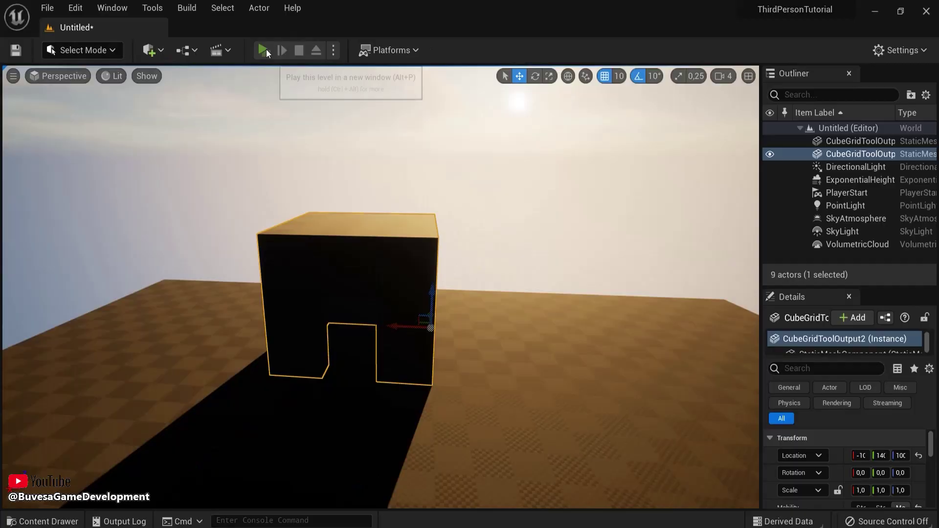
- Play-test the level by running the character across the floor, through the house's doorway and around its dark interior
{"action": "left_click", "coordinate": [264, 50]}
{"action": "key", "text": "w"}
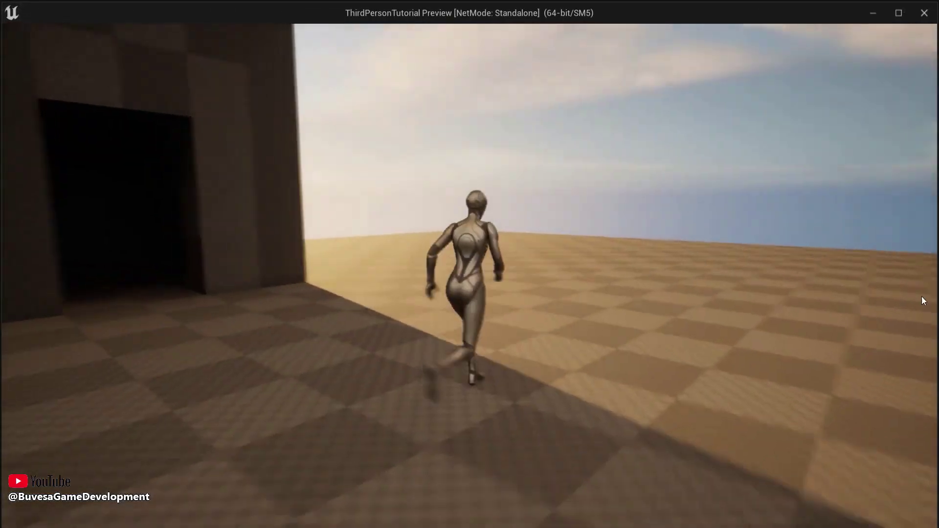
{"action": "key", "text": "d"}
{"action": "key", "text": "a"}
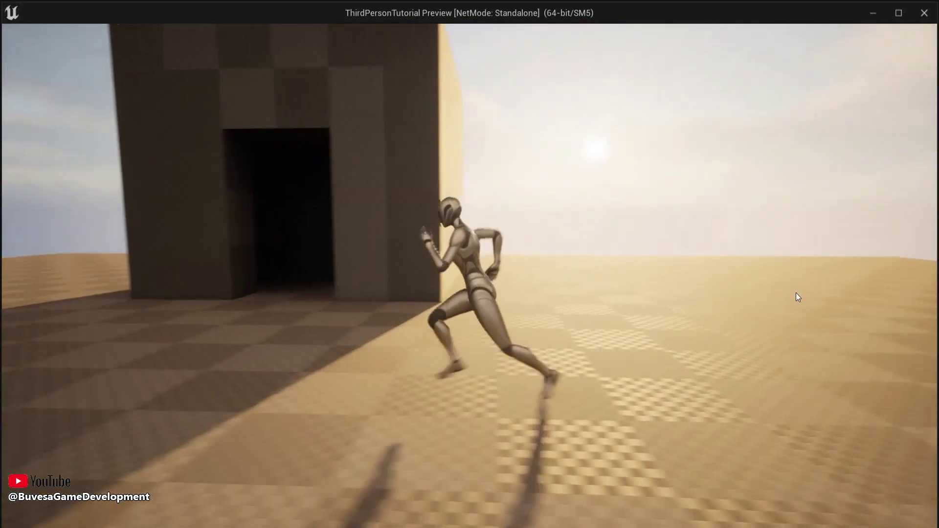
{"action": "key", "text": "w"}
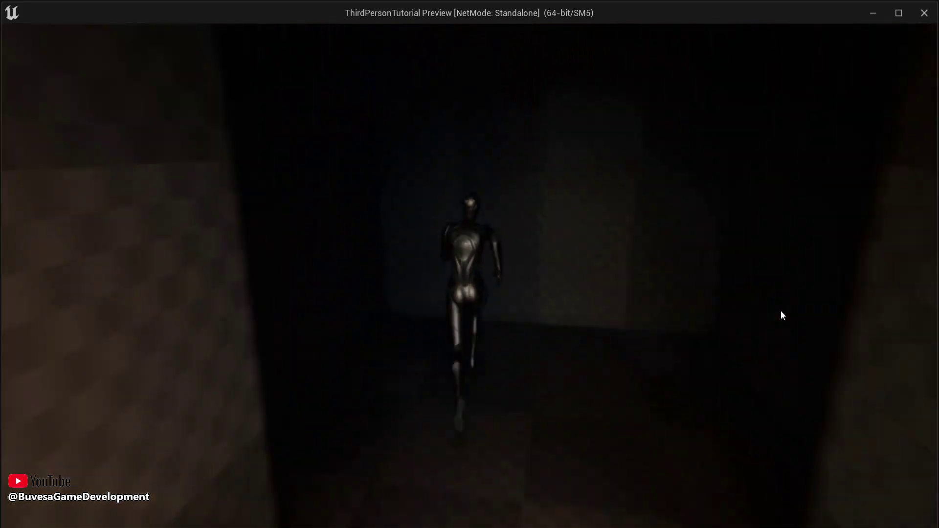
{"action": "key", "text": "w"}
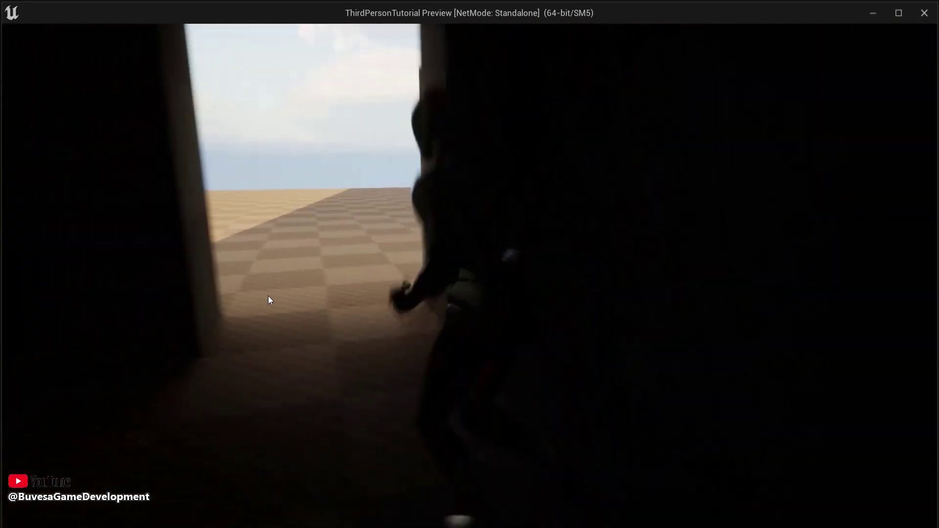
{"action": "key", "text": "d"}
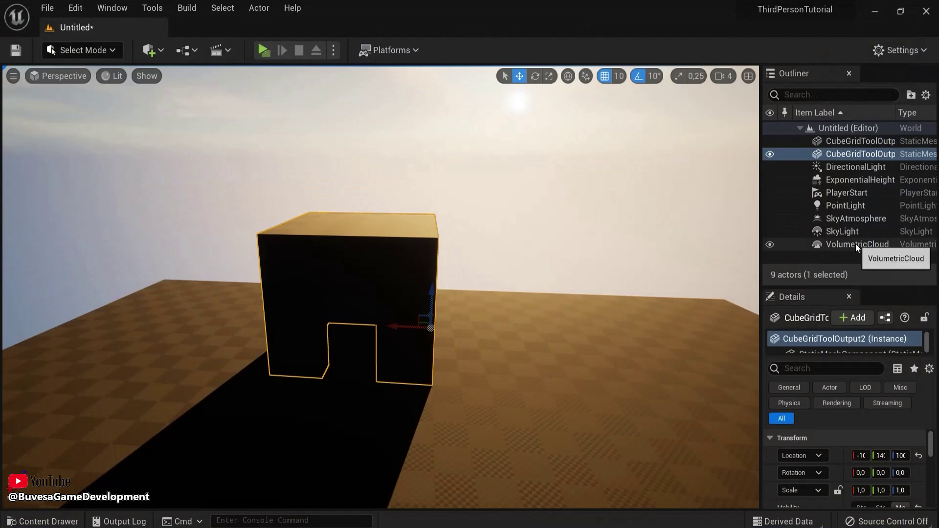
- Place a second point light inside the house behind the doorway and raise it to a Z location of 260
{"action": "right_click_drag", "start_coordinate": [543, 320], "coordinate": [530, 318]}
{"action": "key", "text": "s"}
{"action": "key", "text": "a"}
{"action": "key", "text": "w"}
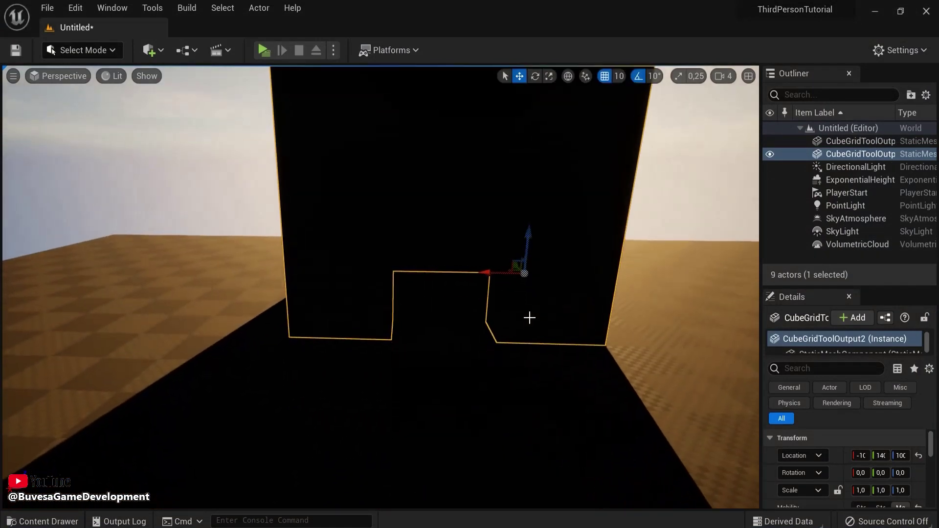
{"action": "scroll", "coordinate": [529, 317], "scroll_direction": "down", "scroll_amount": 6}
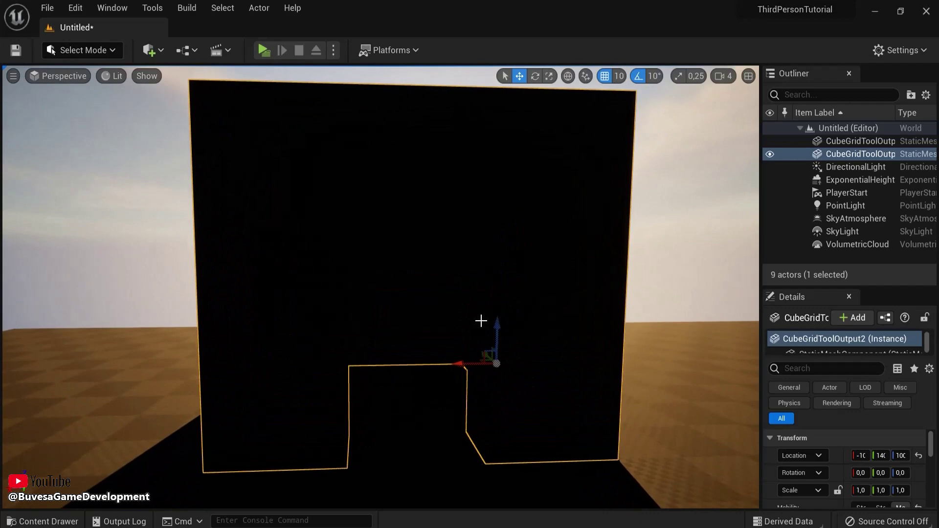
{"action": "left_click", "coordinate": [150, 51]}
{"action": "mouse_move", "coordinate": [193, 173]}
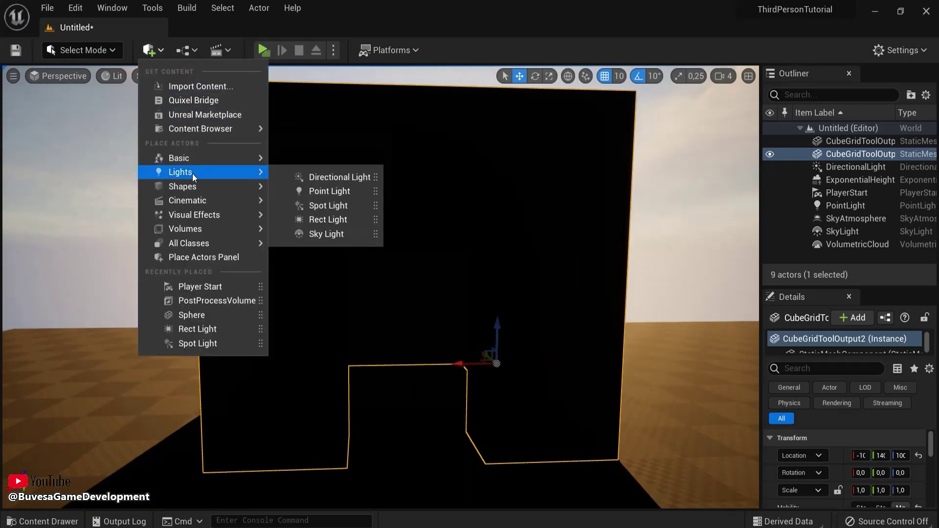
{"action": "left_click_drag", "start_coordinate": [314, 192], "coordinate": [407, 346]}
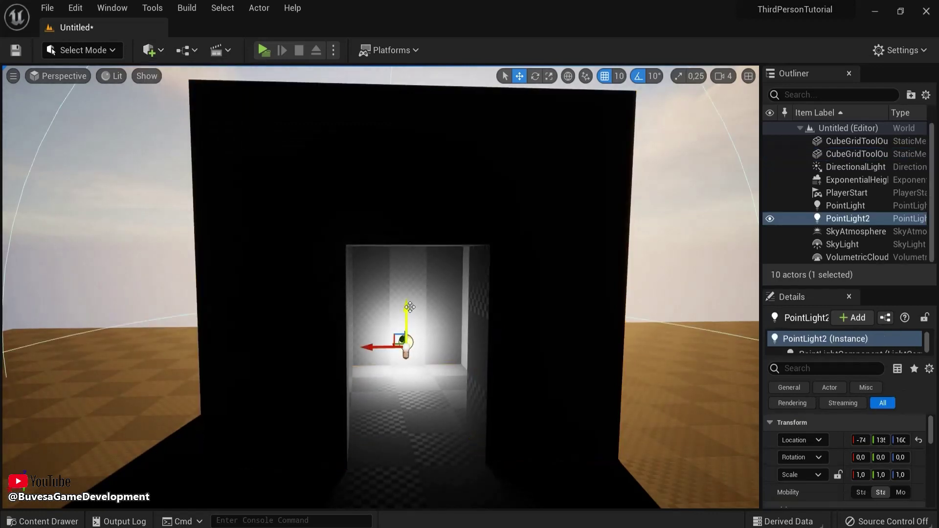
{"action": "left_click_drag", "start_coordinate": [407, 308], "coordinate": [407, 273]}
{"action": "mouse_move", "coordinate": [563, 325]}
{"action": "right_mouse_down"}
{"action": "mouse_move", "coordinate": [550, 325]}
{"action": "mouse_move", "coordinate": [554, 334]}
{"action": "right_mouse_up"}
{"action": "right_click_drag", "start_coordinate": [491, 334], "coordinate": [520, 322]}
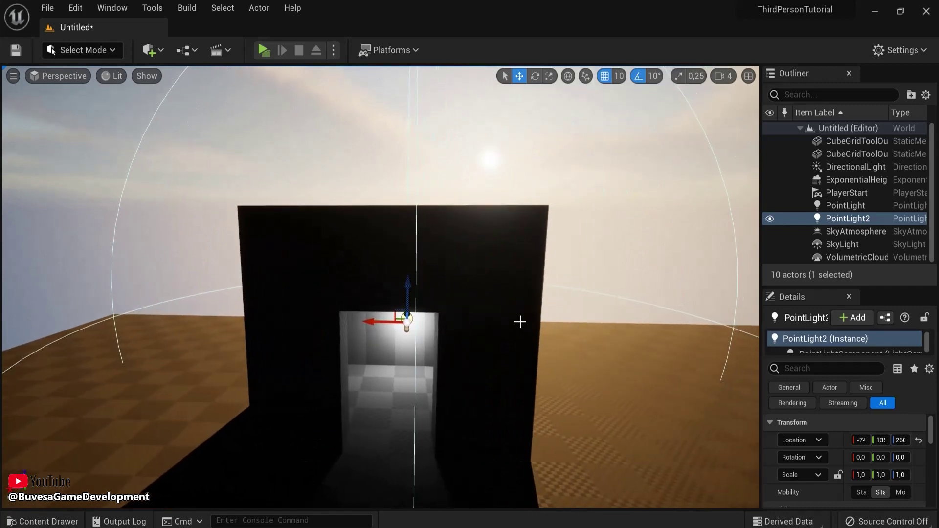
- Dock the Details panel between the viewport and the Outliner and widen it
{"action": "left_click_drag", "start_coordinate": [796, 296], "coordinate": [621, 255]}
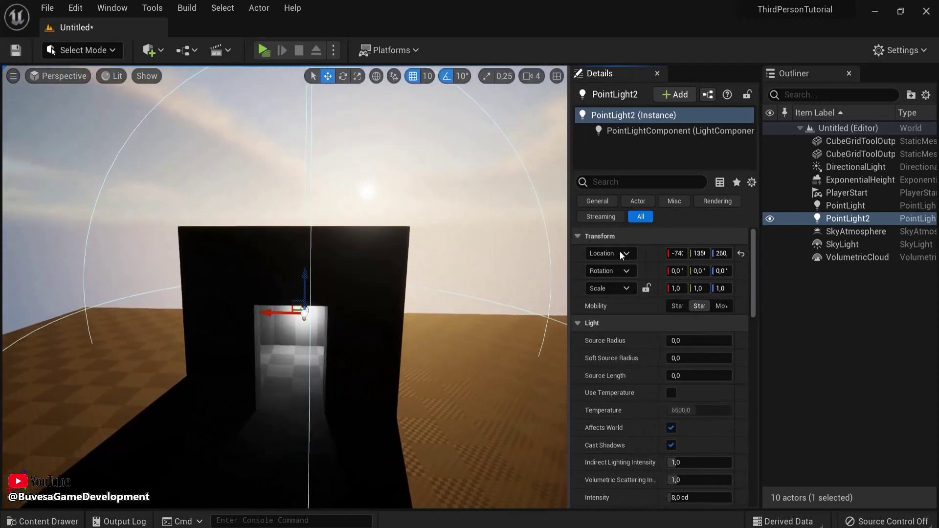
{"action": "left_click_drag", "start_coordinate": [768, 284], "coordinate": [854, 289]}
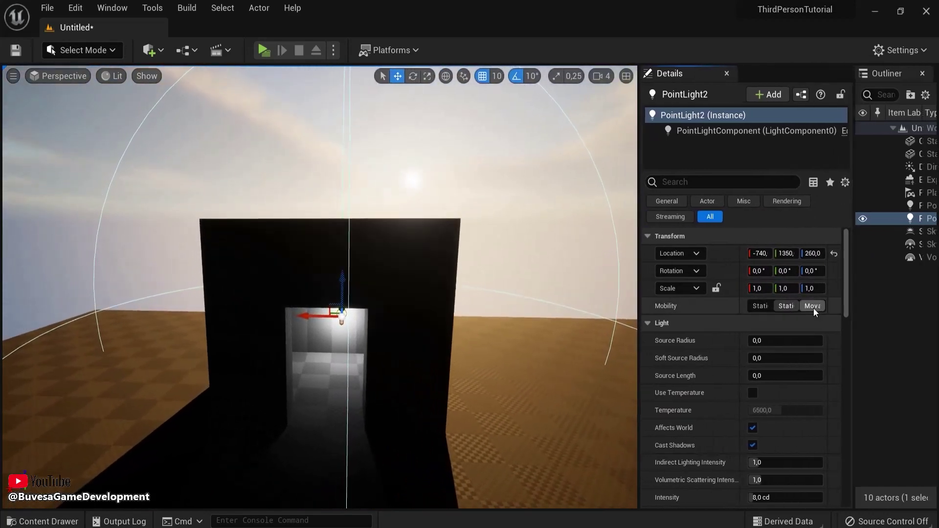
- Give the house's point light a magenta color, an attenuation radius of about 543 and an intensity of about 55 cd
{"action": "scroll", "coordinate": [763, 356], "scroll_direction": "down", "scroll_amount": 5}
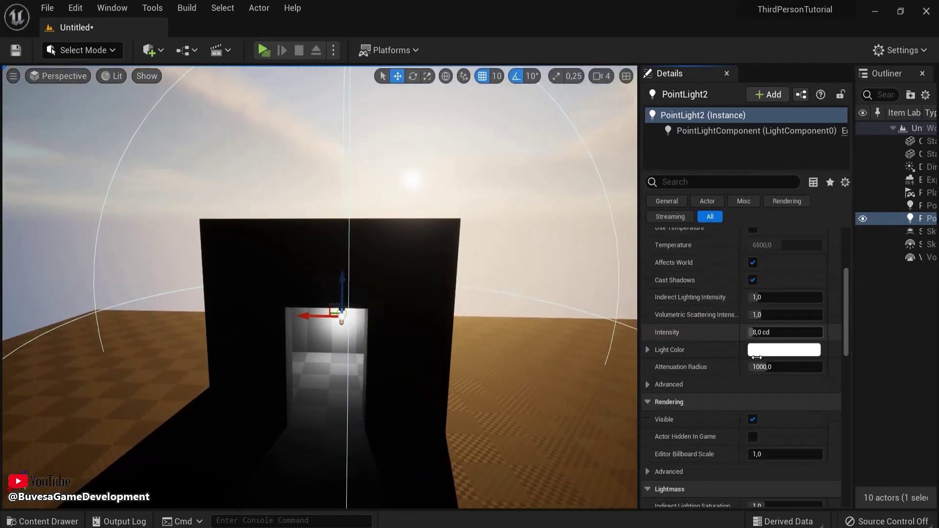
{"action": "left_click_drag", "start_coordinate": [765, 332], "coordinate": [785, 332]}
{"action": "mouse_move", "coordinate": [767, 367]}
{"action": "left_mouse_down"}
{"action": "mouse_move", "coordinate": [788, 367]}
{"action": "mouse_move", "coordinate": [767, 367]}
{"action": "left_mouse_up"}
{"action": "left_click", "coordinate": [767, 350]}
{"action": "left_click_drag", "start_coordinate": [599, 288], "coordinate": [620, 263]}
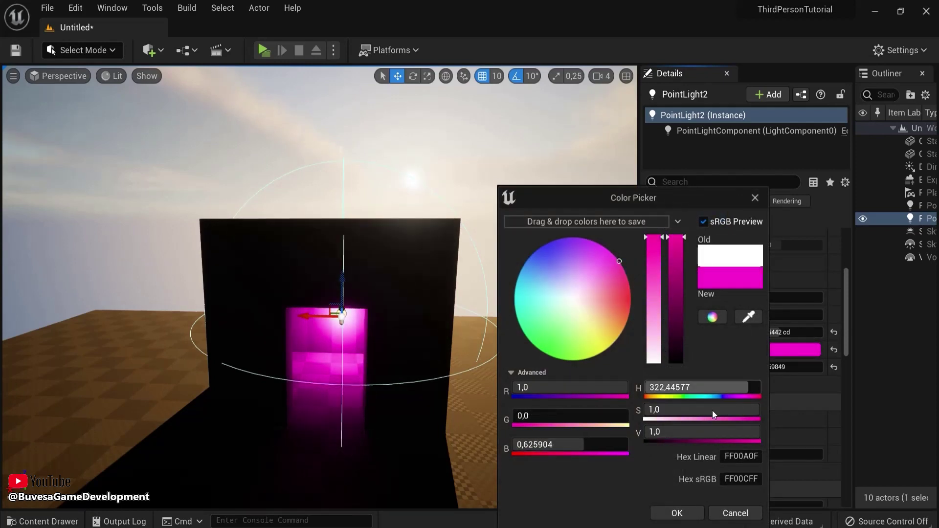
{"action": "left_click", "coordinate": [680, 512]}
{"action": "left_click_drag", "start_coordinate": [778, 332], "coordinate": [784, 333]}
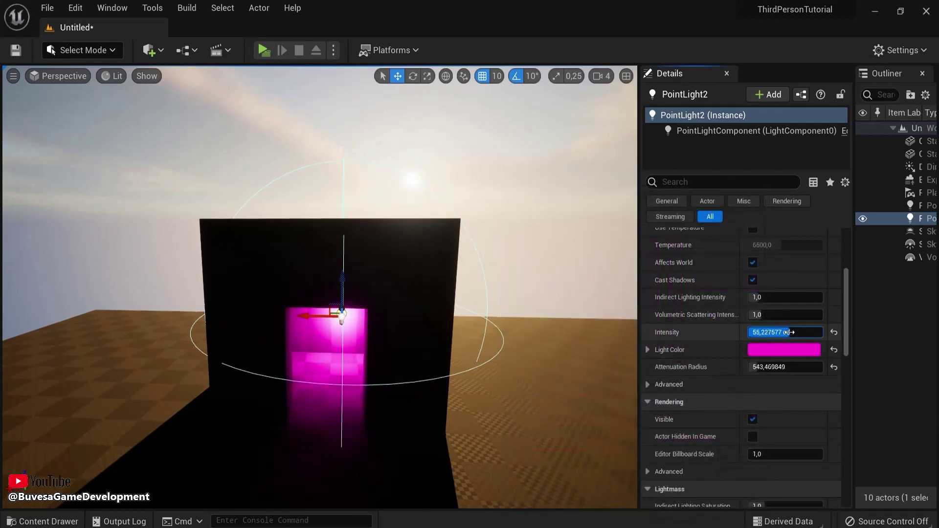
- Play-test the magenta-lit house by running the character into the room and back out through the doorway
{"action": "left_click", "coordinate": [277, 62]}
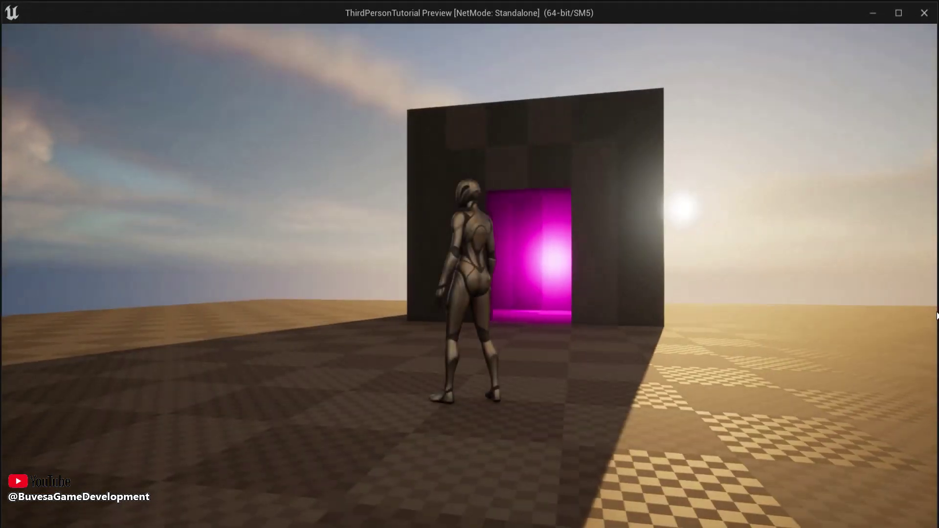
{"action": "key", "text": "w"}
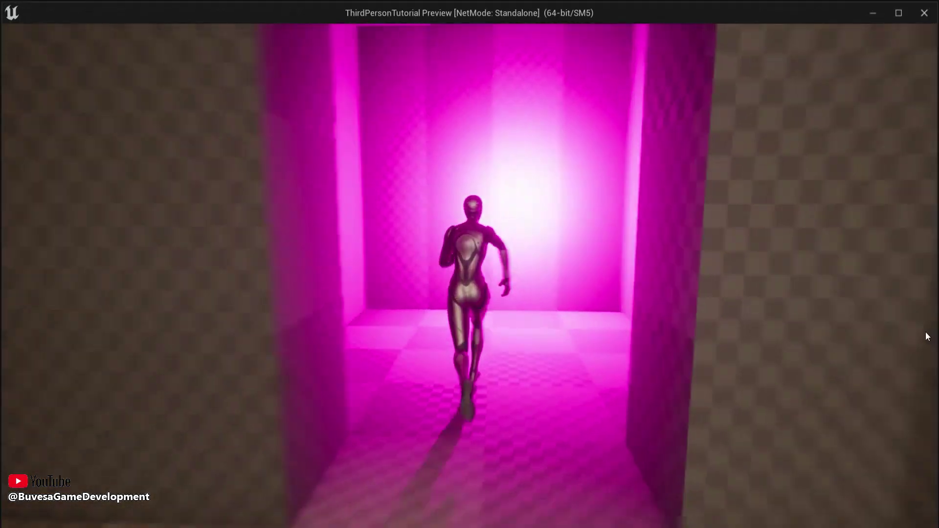
{"action": "key", "text": "s"}
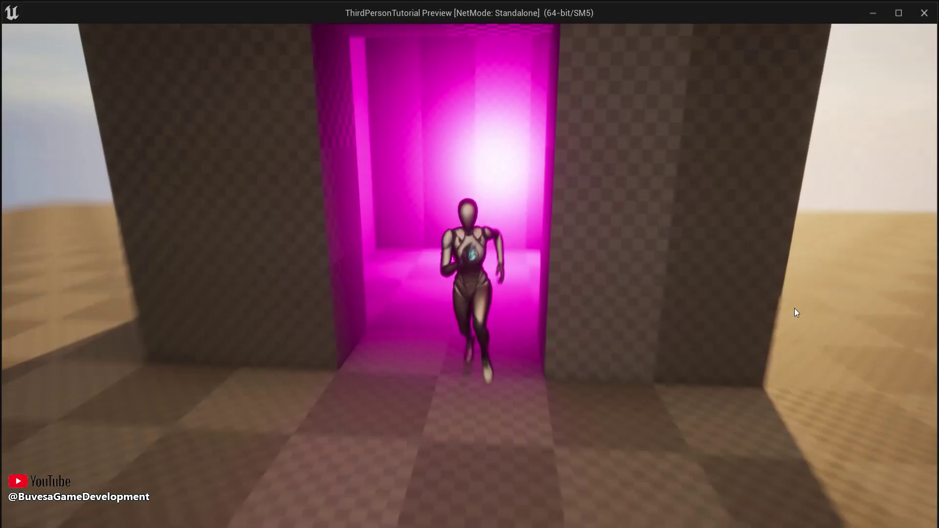
{"action": "key", "text": "Escape"}
- Replace the magenta point light with a spot light inside the house at a Z location of 370
{"action": "key", "text": "Delete"}
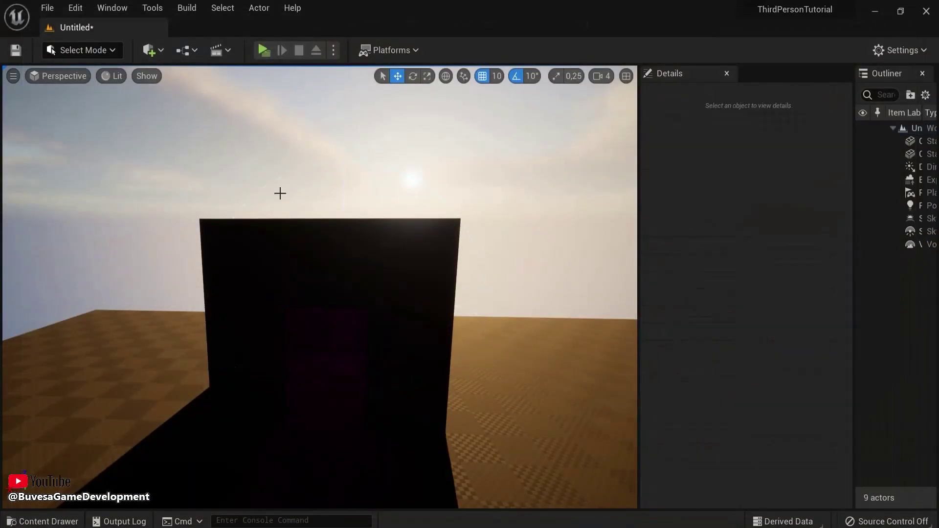
{"action": "left_click", "coordinate": [157, 55]}
{"action": "mouse_move", "coordinate": [251, 172]}
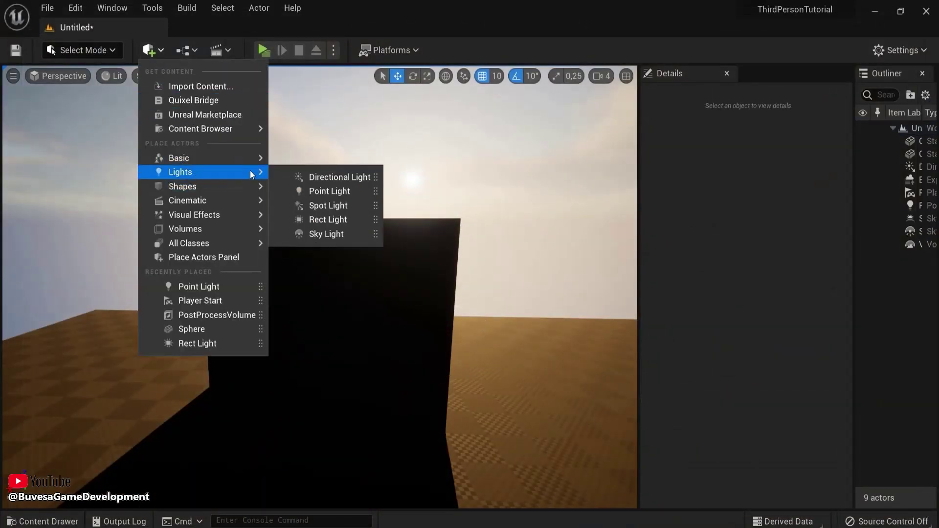
{"action": "left_click_drag", "start_coordinate": [341, 207], "coordinate": [336, 333]}
{"action": "mouse_move", "coordinate": [363, 331]}
{"action": "right_mouse_down"}
{"action": "mouse_move", "coordinate": [338, 330]}
{"action": "mouse_move", "coordinate": [362, 331]}
{"action": "right_mouse_up"}
{"action": "scroll", "coordinate": [362, 330], "scroll_direction": "down", "scroll_amount": 3}
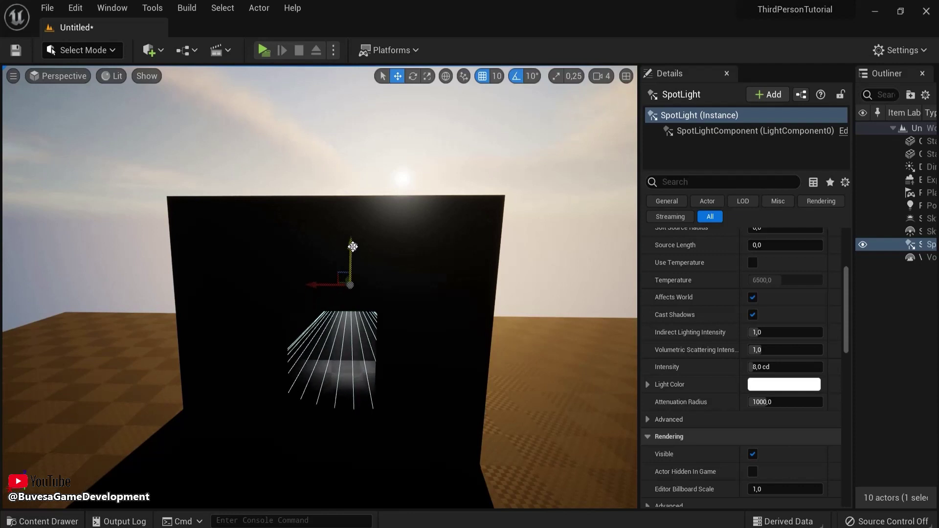
- Set the spot light's inner cone angle to about 34 and its outer cone angle to about 58
{"action": "scroll", "coordinate": [765, 327], "scroll_direction": "up", "scroll_amount": 5}
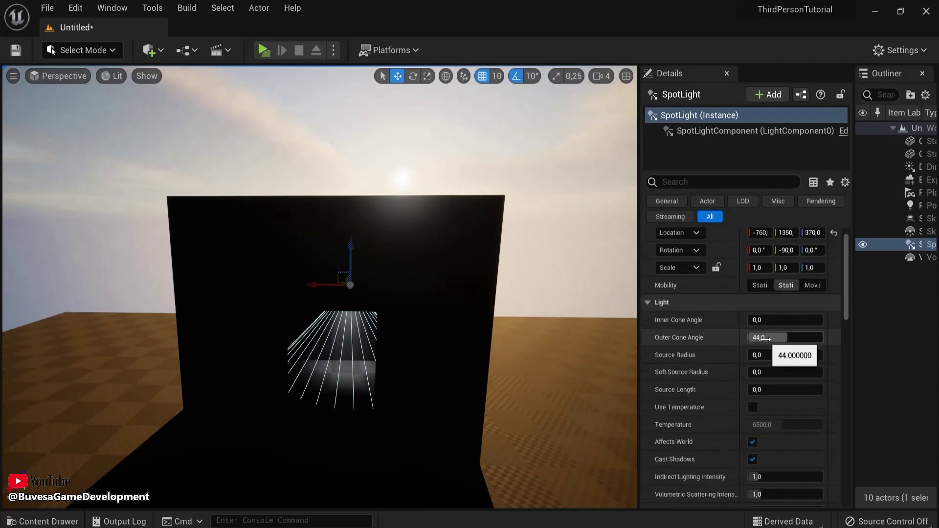
{"action": "left_click_drag", "start_coordinate": [773, 317], "coordinate": [785, 319]}
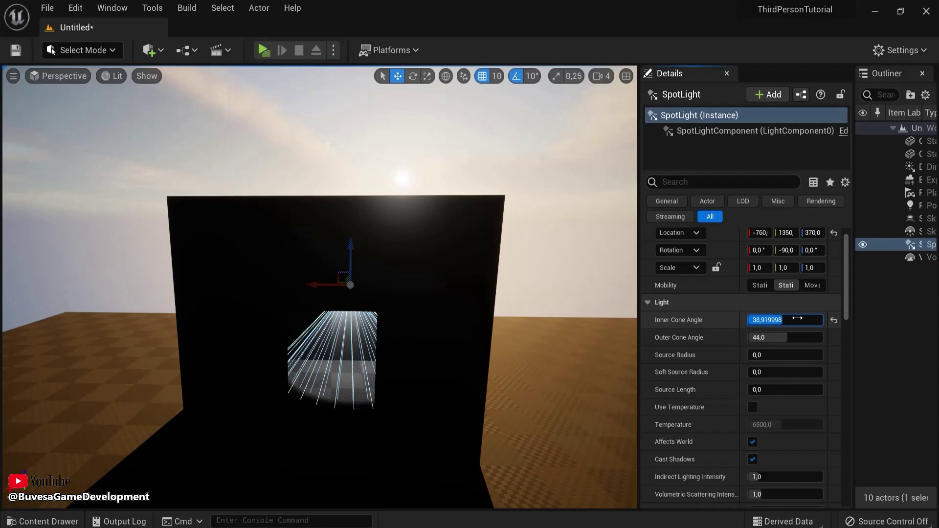
{"action": "left_click_drag", "start_coordinate": [798, 318], "coordinate": [805, 338]}
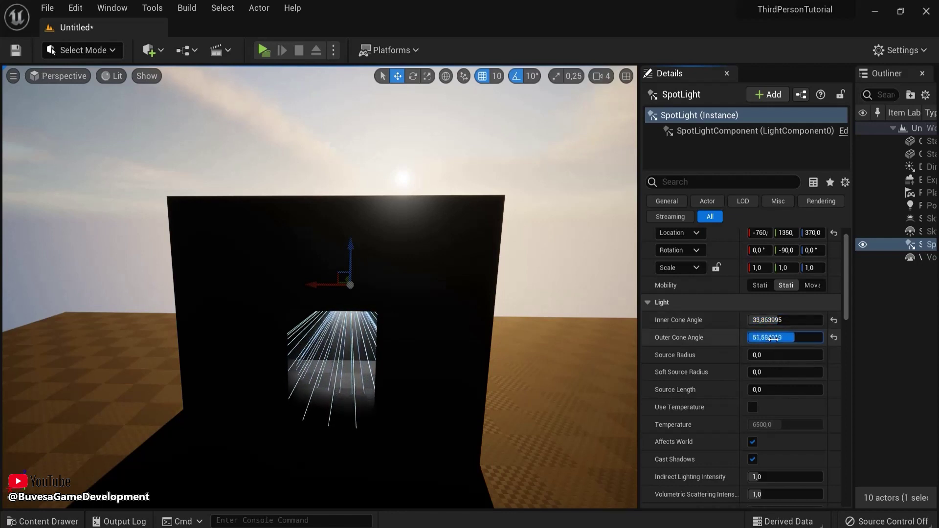
- Enable Use Temperature on the spot light and try out its temperature value, leaving it at 6500
{"action": "scroll", "coordinate": [756, 356], "scroll_direction": "down", "scroll_amount": 2}
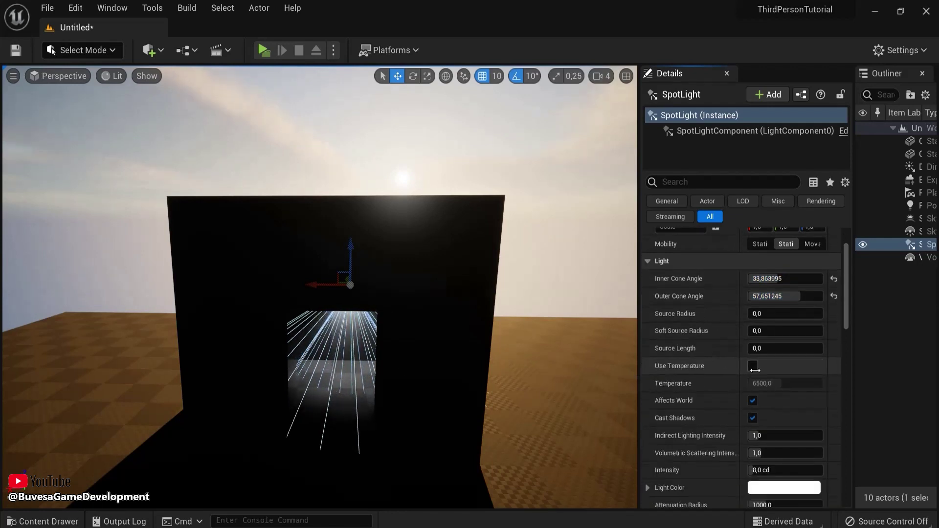
{"action": "left_click", "coordinate": [753, 345]}
{"action": "mouse_move", "coordinate": [779, 362]}
{"action": "left_mouse_down"}
{"action": "mouse_move", "coordinate": [801, 362]}
{"action": "mouse_move", "coordinate": [773, 364]}
{"action": "left_mouse_up"}
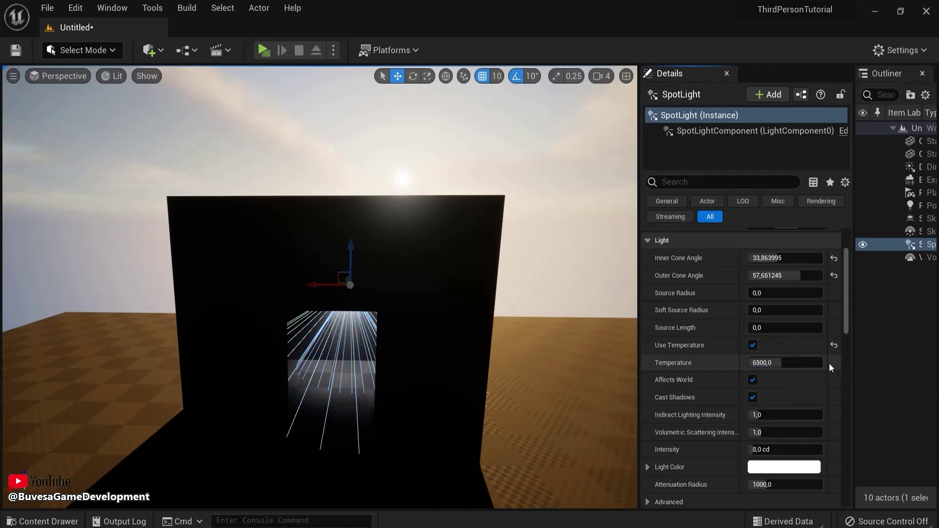
- Give the spot light a light green color, an attenuation radius of about 1676 and an intensity of about 25.7 cd
{"action": "scroll", "coordinate": [782, 407], "scroll_direction": "down", "scroll_amount": 3}
{"action": "left_click", "coordinate": [784, 385]}
{"action": "left_click", "coordinate": [578, 350]}
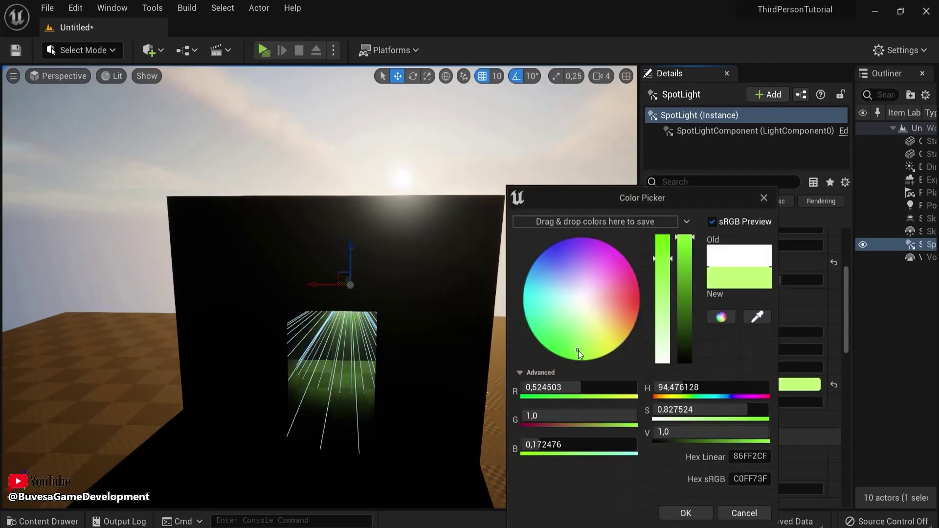
{"action": "left_click", "coordinate": [686, 513]}
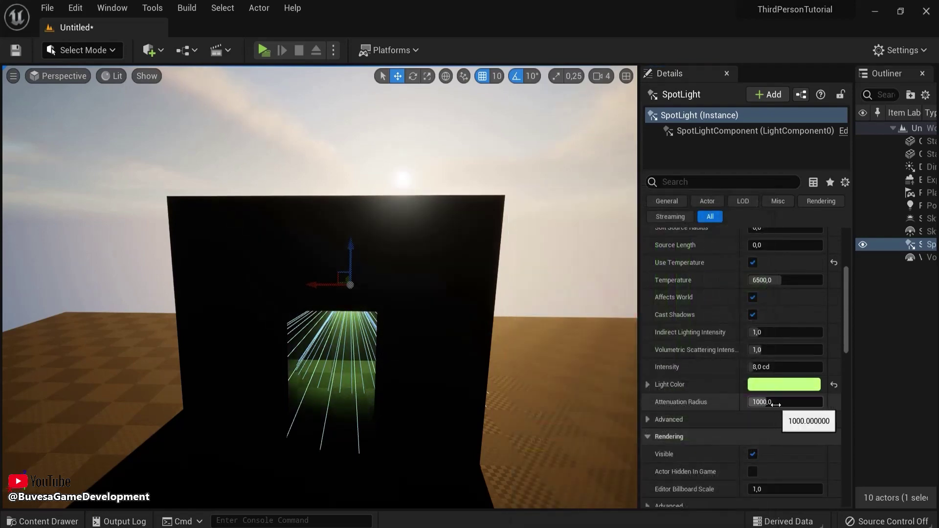
{"action": "left_click_drag", "start_coordinate": [776, 405], "coordinate": [782, 403]}
{"action": "mouse_move", "coordinate": [778, 367]}
{"action": "left_mouse_down"}
{"action": "mouse_move", "coordinate": [807, 365]}
{"action": "mouse_move", "coordinate": [793, 366]}
{"action": "left_mouse_up"}
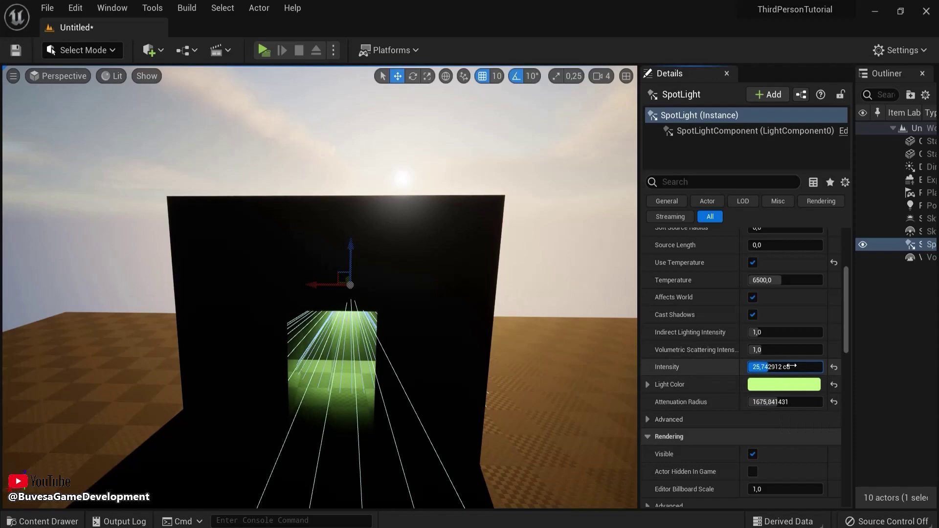
- Play-test the level to view the character under the green spot light inside the house
{"action": "left_click", "coordinate": [263, 50]}
{"action": "key", "text": "w"}
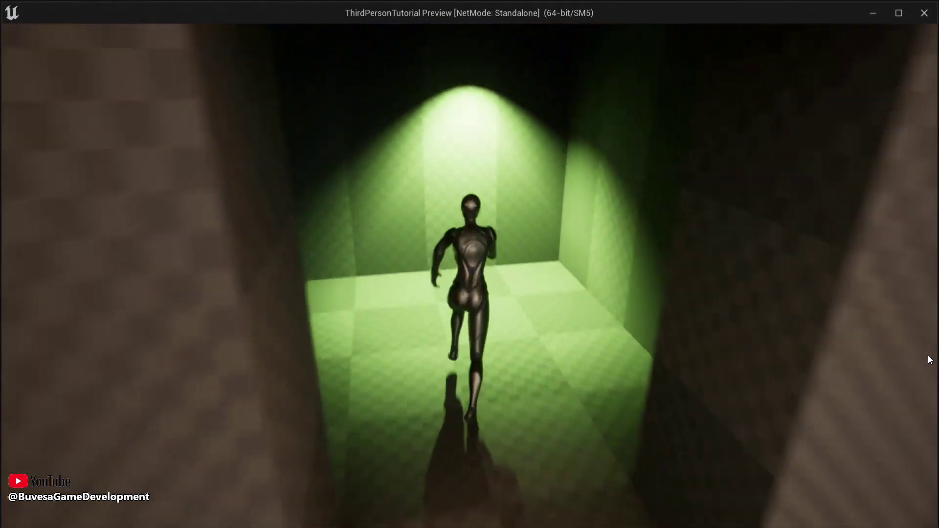
{"action": "key", "text": "s"}
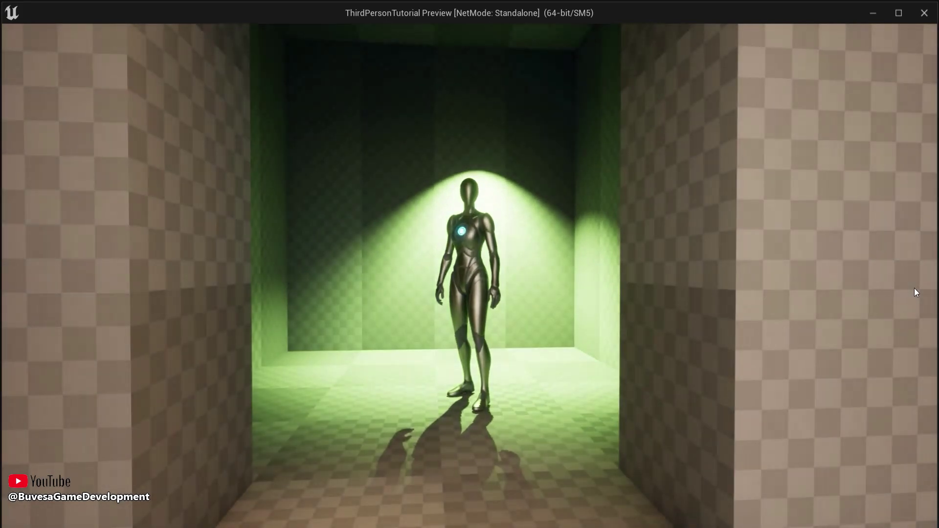
{"action": "key", "text": "Escape"}
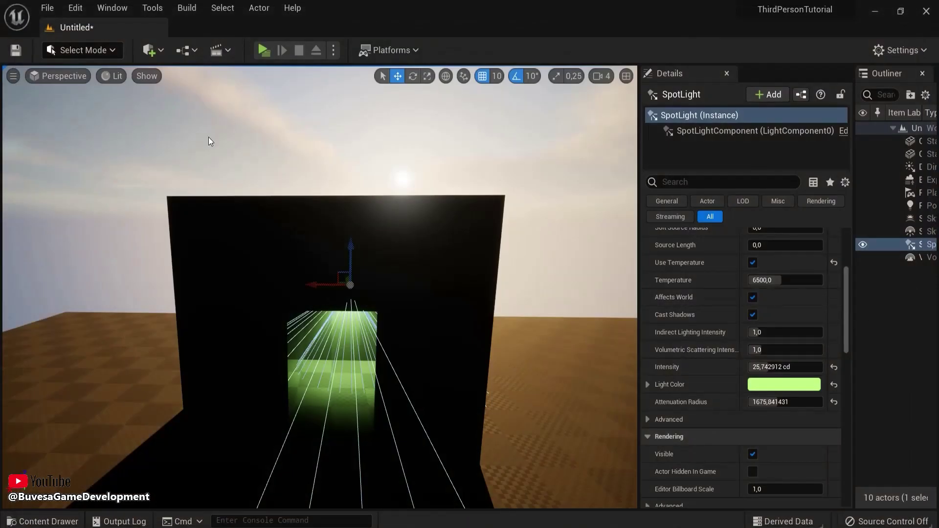
- Replace the green spot light with a rect light placed at the house's doorway
{"action": "left_click", "coordinate": [209, 141]}
{"action": "left_click", "coordinate": [149, 49]}
{"action": "mouse_move", "coordinate": [207, 169]}
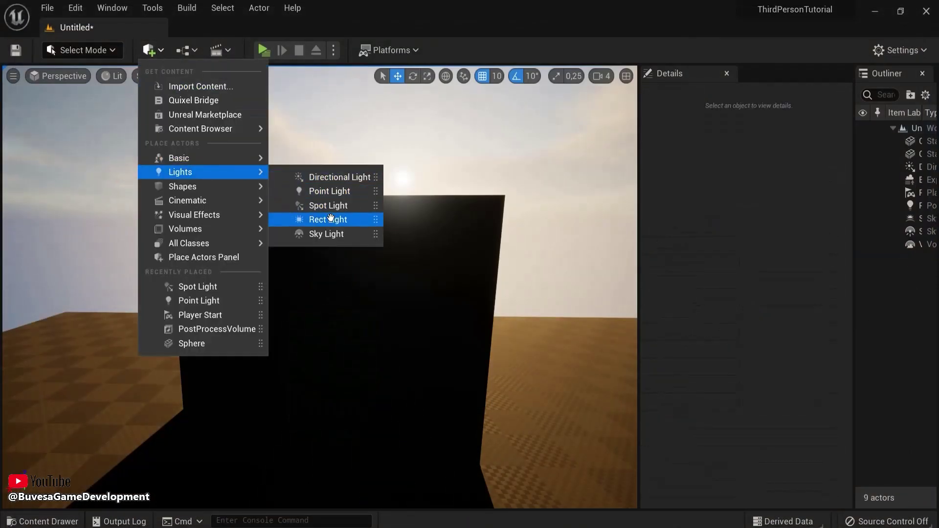
{"action": "left_click_drag", "start_coordinate": [340, 236], "coordinate": [552, 364]}
- Rotate the rect light so that it shines straight down onto the house's floor
{"action": "key", "text": "e"}
{"action": "right_click_drag", "start_coordinate": [349, 326], "coordinate": [419, 321]}
{"action": "key", "text": "a"}
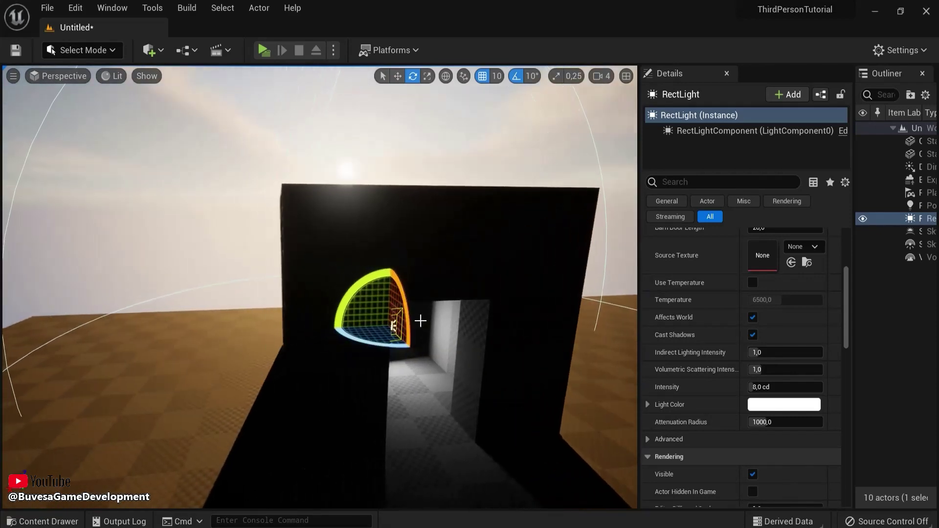
{"action": "left_click_drag", "start_coordinate": [407, 323], "coordinate": [405, 525]}
- Raise the rect light to a height of 360 above the house's doorway
{"action": "key", "text": "d"}
{"action": "right_click_drag", "start_coordinate": [423, 323], "coordinate": [406, 313]}
{"action": "key", "text": "d"}
{"action": "key", "text": "w"}
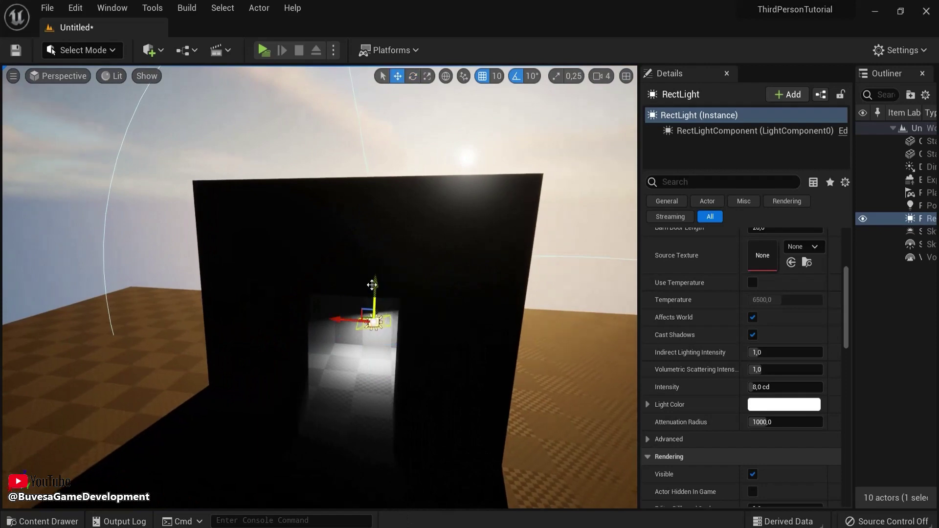
{"action": "left_click_drag", "start_coordinate": [373, 285], "coordinate": [387, 236]}
- Set the rect light's source width to about 63.4, its source height to about 78.9 and its intensity to about 29.5 cd
{"action": "scroll", "coordinate": [839, 319], "scroll_direction": "up", "scroll_amount": 5}
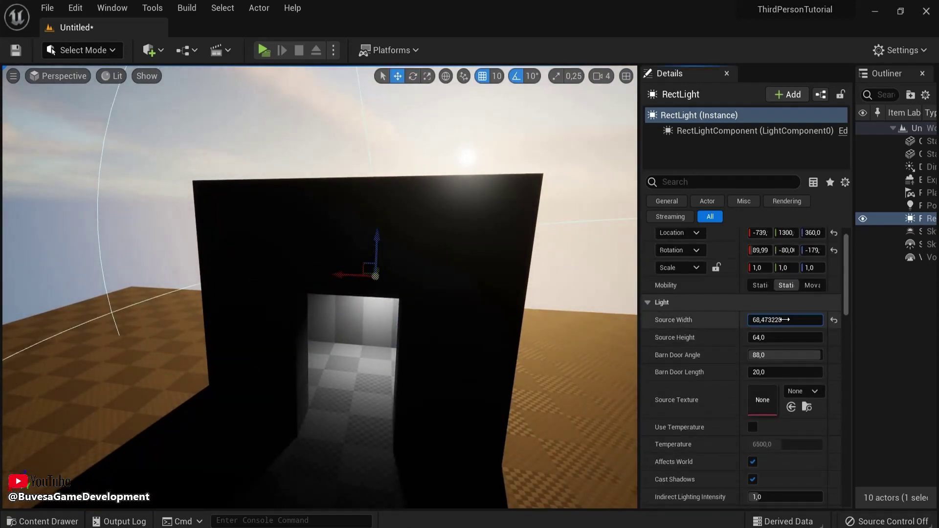
{"action": "left_click_drag", "start_coordinate": [784, 320], "coordinate": [783, 361]}
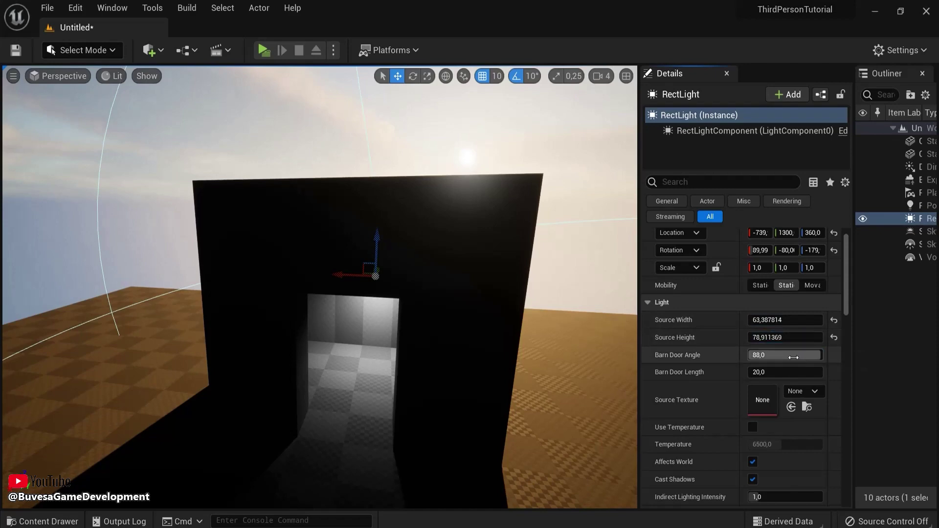
{"action": "scroll", "coordinate": [788, 351], "scroll_direction": "down", "scroll_amount": 8}
{"action": "left_click_drag", "start_coordinate": [781, 325], "coordinate": [782, 325]}
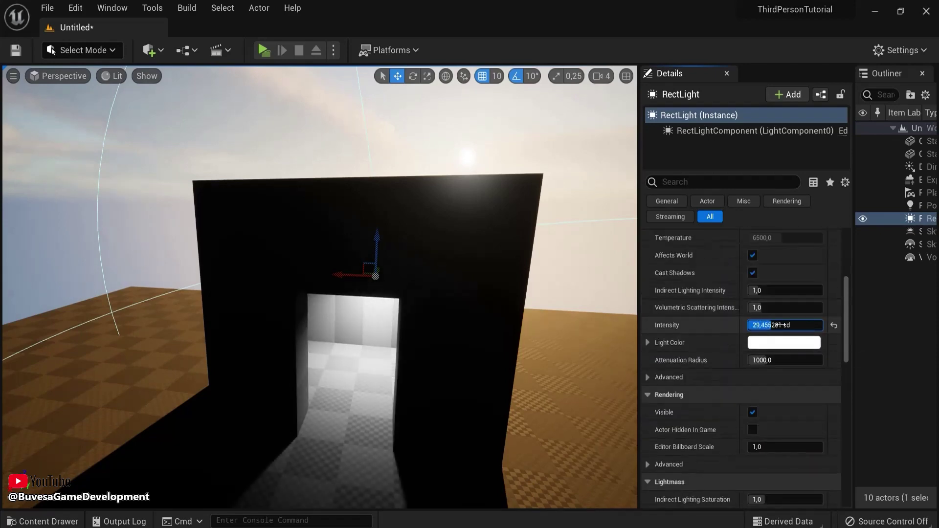
- Give the rect light a light orange color, about R 1.0, G 0.49, B 0.30
{"action": "left_click", "coordinate": [784, 343]}
{"action": "left_click_drag", "start_coordinate": [607, 338], "coordinate": [623, 310]}
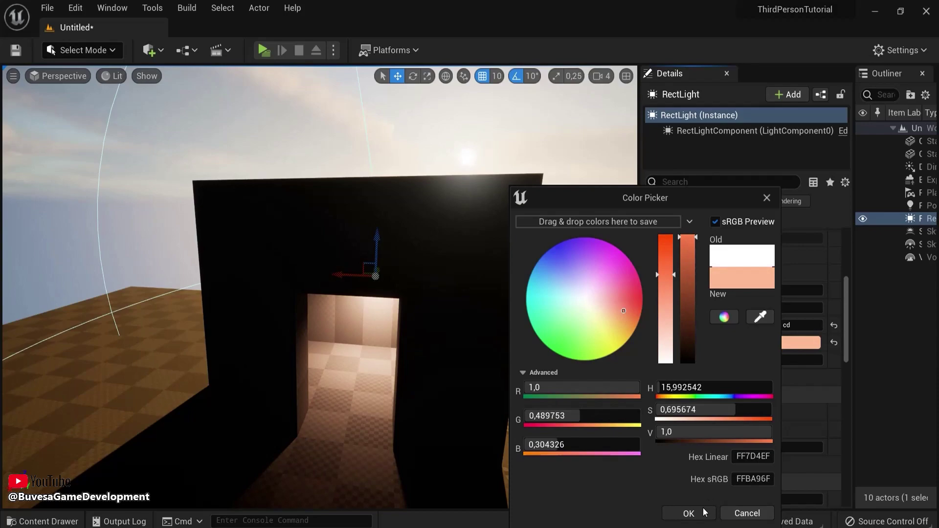
{"action": "left_click", "coordinate": [705, 512]}
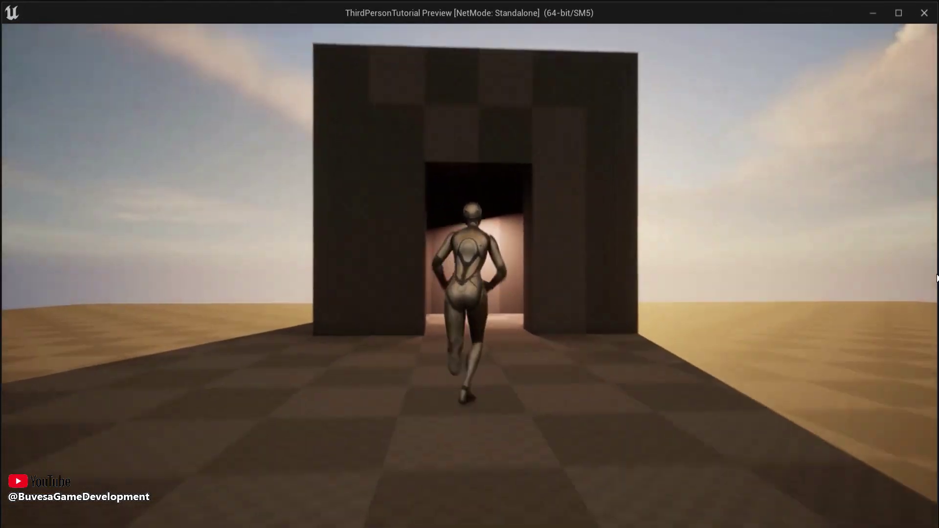
- Raise the rect light to near the house's upper edge and play-test the level to view its light inside
{"action": "key", "text": "w"}
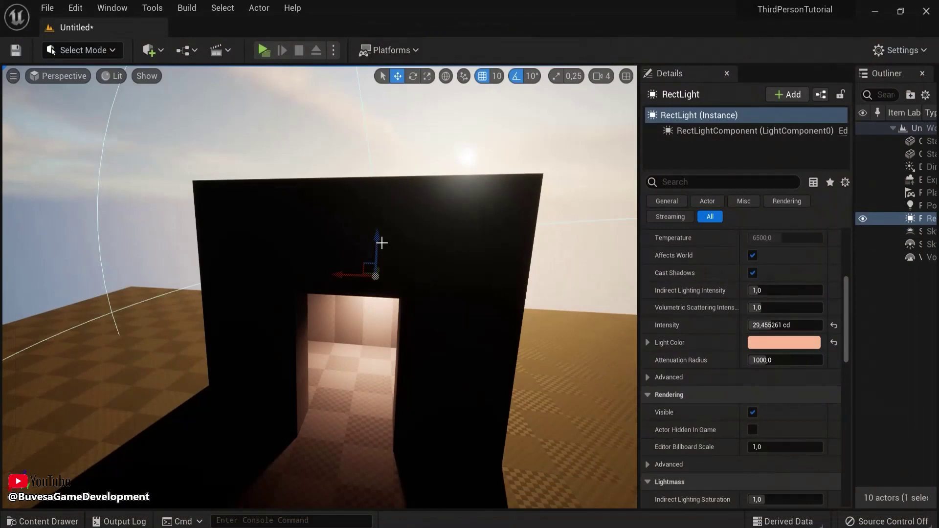
{"action": "left_click_drag", "start_coordinate": [382, 243], "coordinate": [371, 161]}
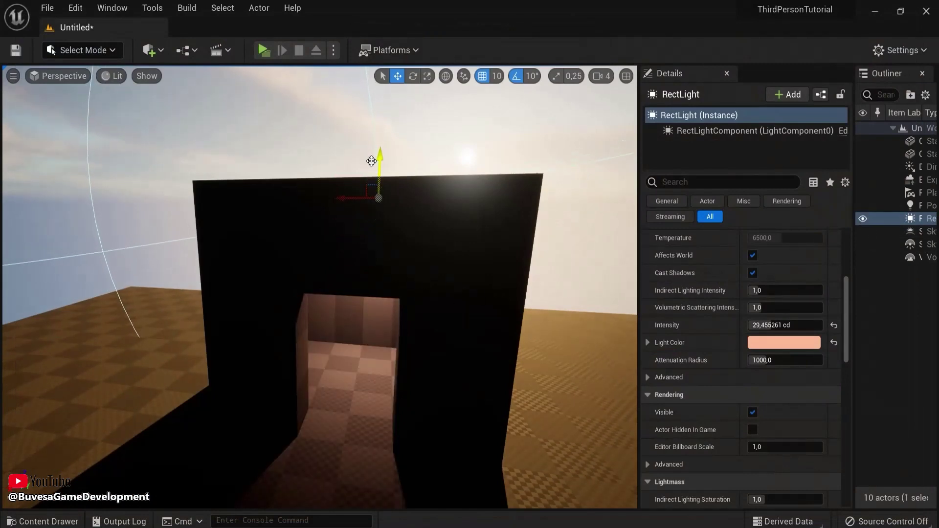
{"action": "left_click", "coordinate": [263, 50]}
{"action": "key", "text": "w"}
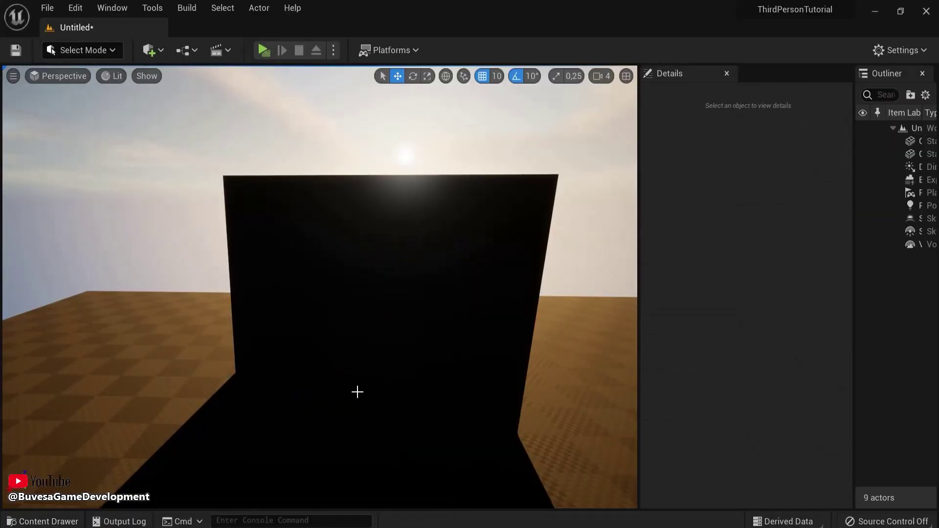
- Place a sphere shape in the dark entrance area of the house
{"action": "right_click_drag", "start_coordinate": [356, 392], "coordinate": [369, 413]}
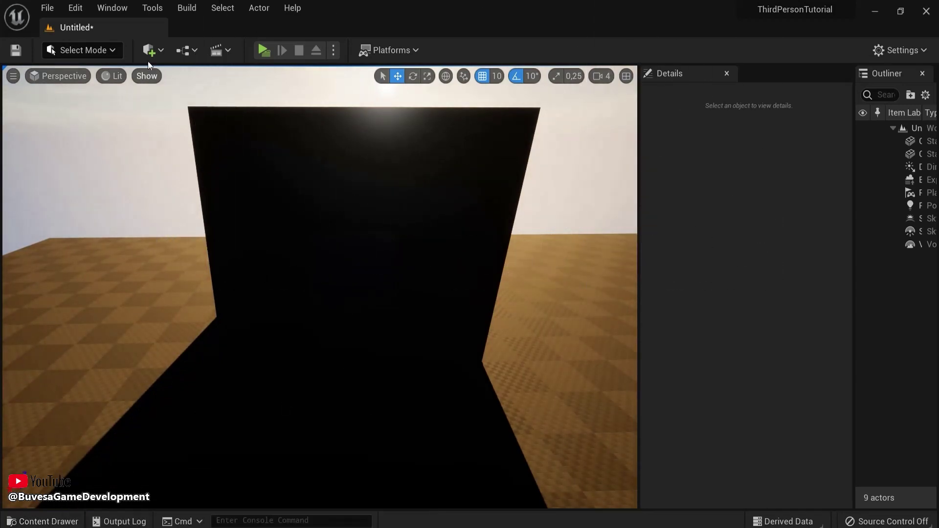
{"action": "left_click", "coordinate": [162, 50]}
{"action": "mouse_move", "coordinate": [195, 189]}
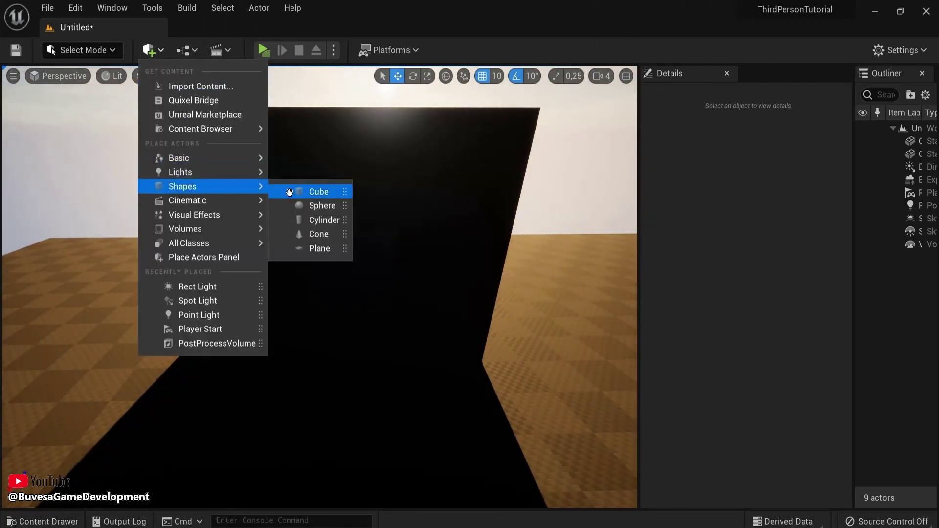
{"action": "left_click_drag", "start_coordinate": [324, 206], "coordinate": [361, 351]}
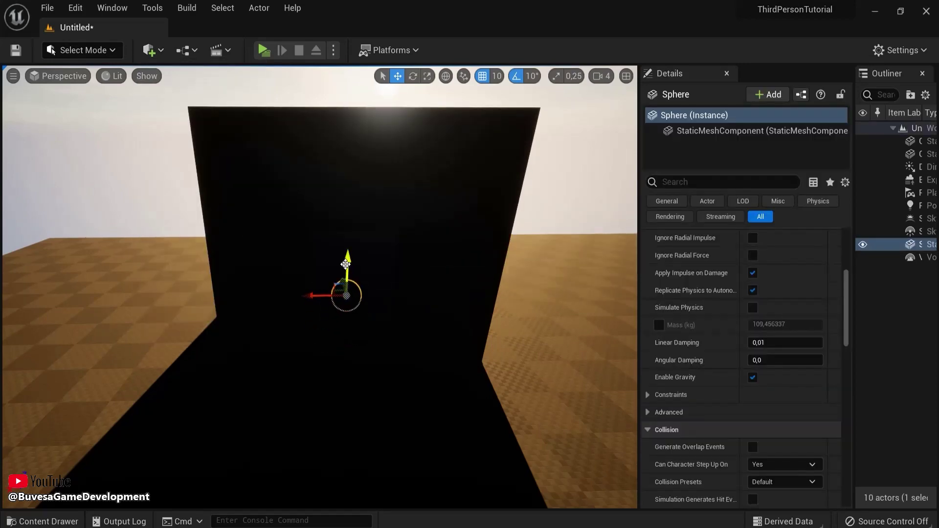
{"action": "mouse_move", "coordinate": [359, 273]}
{"action": "right_mouse_down"}
{"action": "mouse_move", "coordinate": [377, 274]}
{"action": "mouse_move", "coordinate": [364, 269]}
{"action": "right_mouse_up"}
{"action": "key", "text": "w"}
{"action": "key", "text": "s"}
{"action": "scroll", "coordinate": [364, 269], "scroll_direction": "down", "scroll_amount": 2}
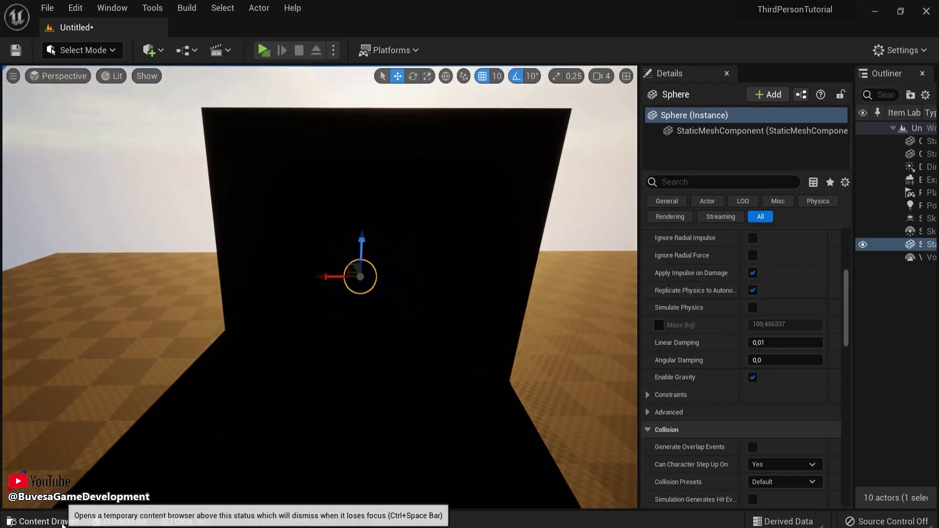
- Dock the content browser in the layout, create a material named emissive in the Content folder and open it for editing
{"action": "left_click", "coordinate": [43, 522]}
{"action": "left_click", "coordinate": [831, 344]}
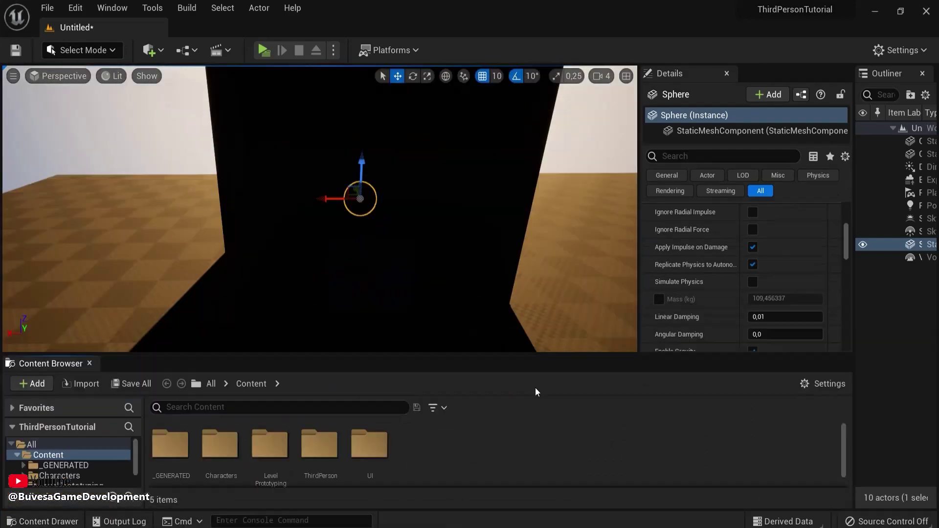
{"action": "right_click", "coordinate": [434, 436]}
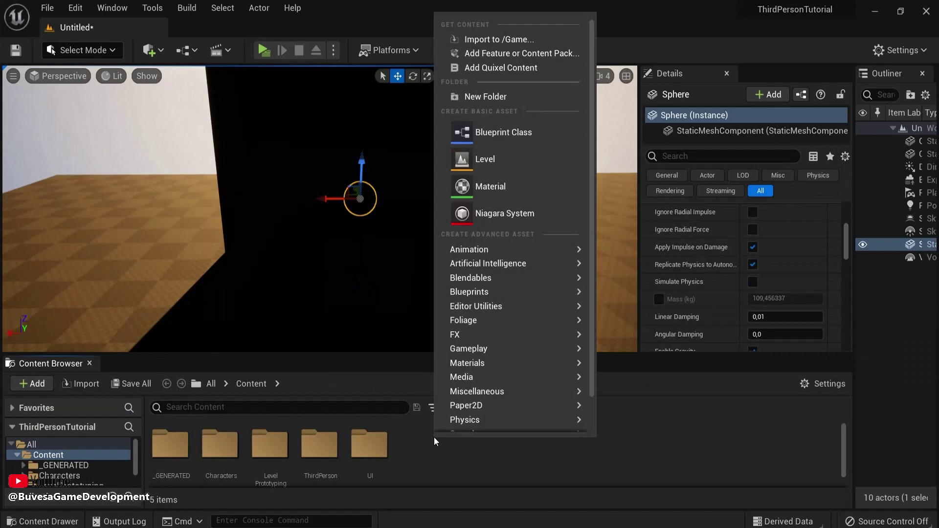
{"action": "left_click", "coordinate": [490, 186]}
{"action": "type", "text": "emissiv"}
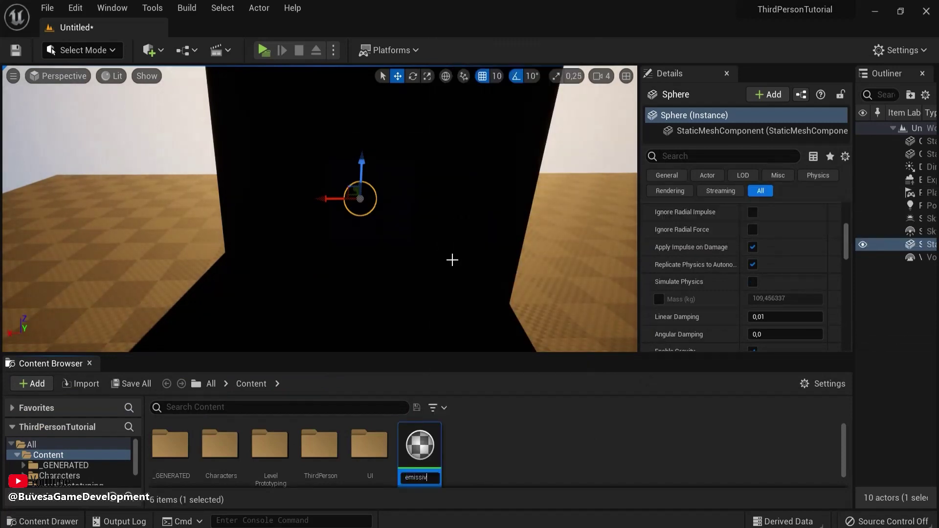
{"action": "type", "text": "e"}
{"action": "key", "text": "Return"}
{"action": "key", "text": "Return"}
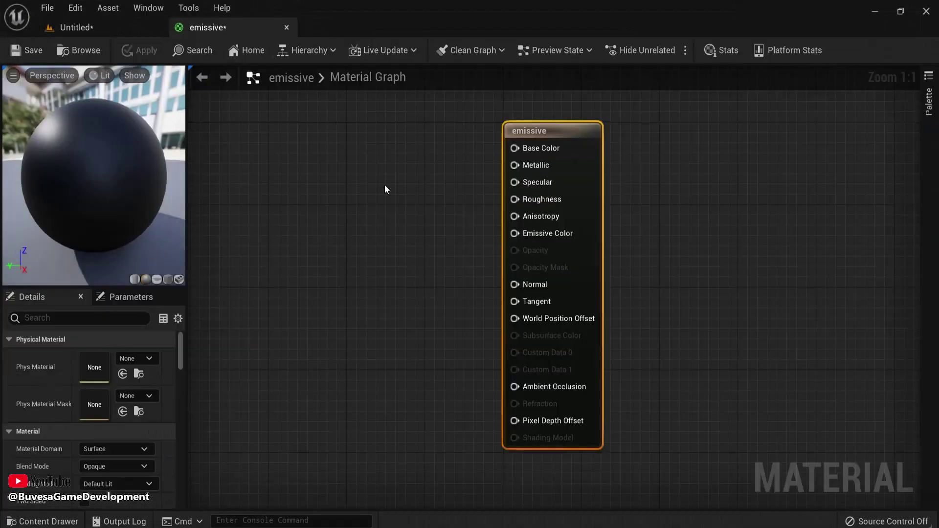
- Add a Constant node to the material graph and convert it to a parameter named Color
{"action": "right_click_drag", "start_coordinate": [407, 196], "coordinate": [498, 214]}
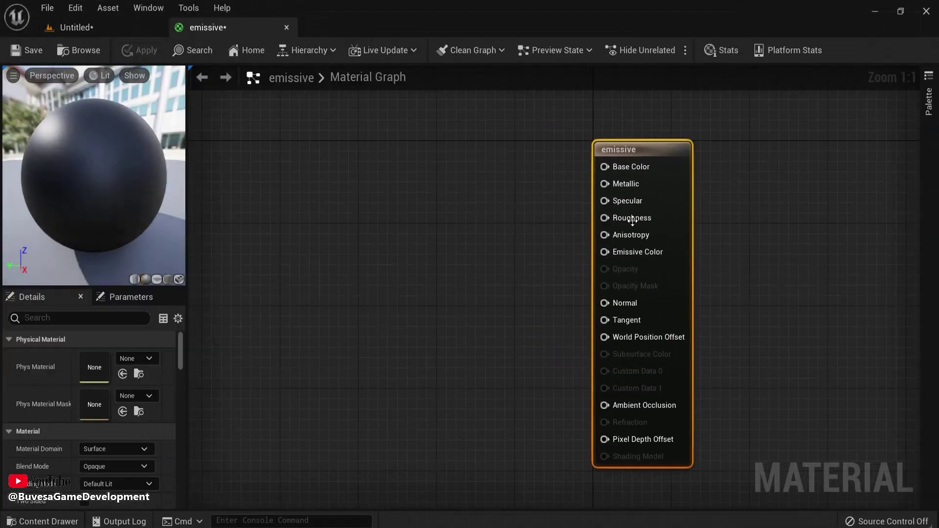
{"action": "right_click", "coordinate": [360, 218]}
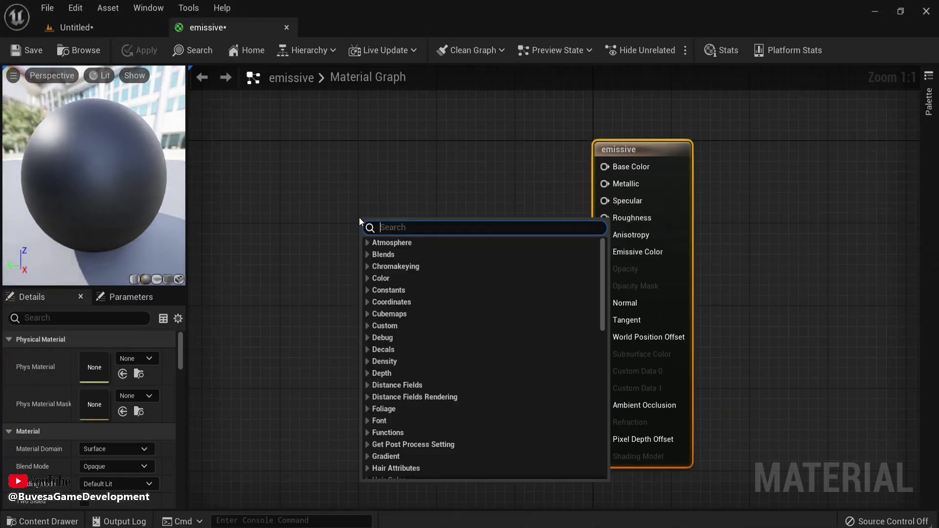
{"action": "type", "text": "const"}
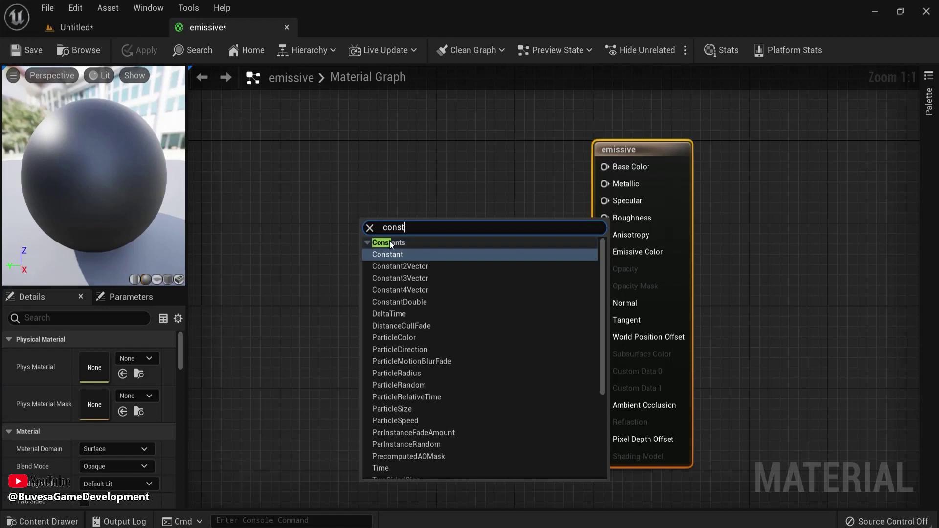
{"action": "left_click", "coordinate": [394, 254]}
{"action": "right_click", "coordinate": [369, 228]}
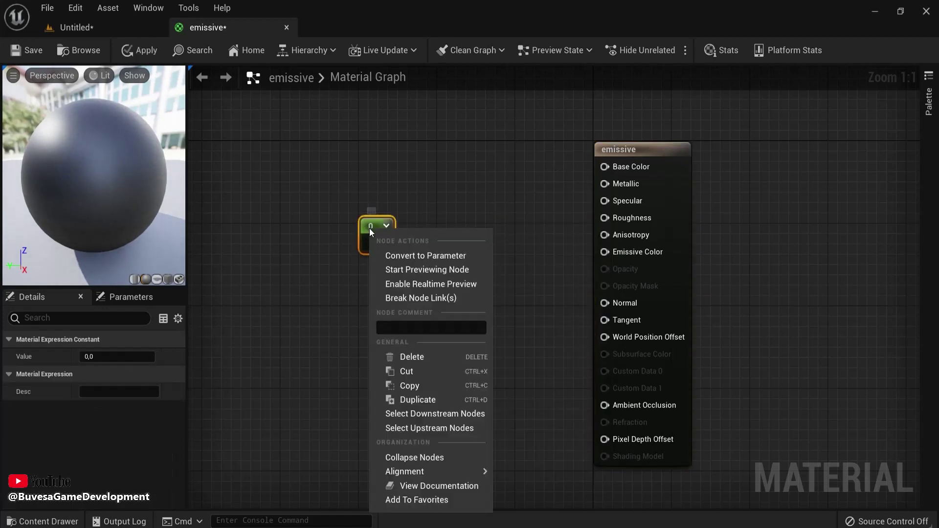
{"action": "left_click", "coordinate": [432, 256]}
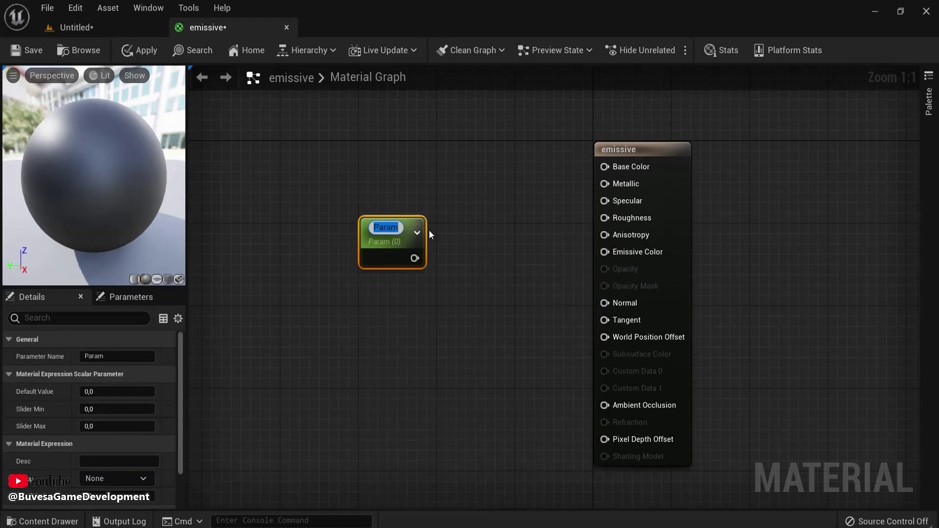
{"action": "type", "text": "Color"}
{"action": "key", "text": "Return"}
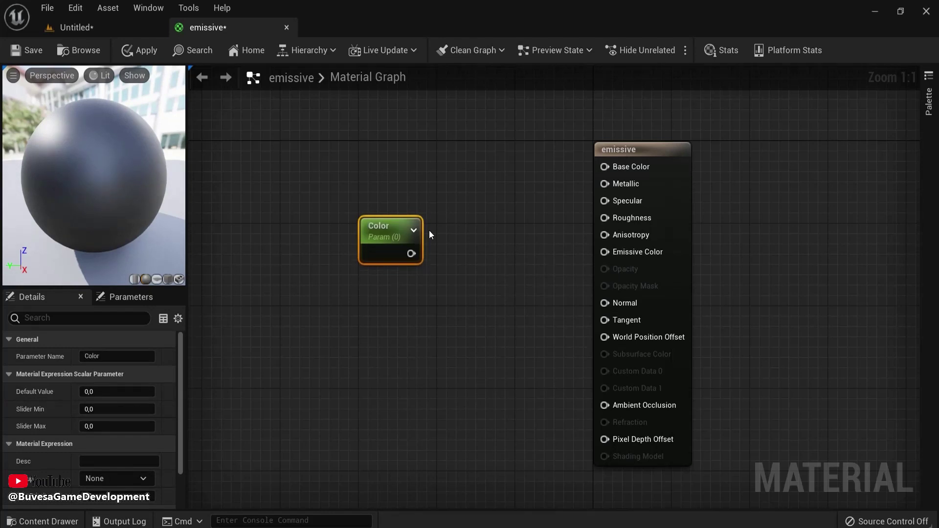
- Add a Constant3Vector node below the Color parameter and give it a light purple color of about 0.343, 0.277, 1
{"action": "right_click", "coordinate": [371, 308]}
{"action": "type", "text": "constant"}
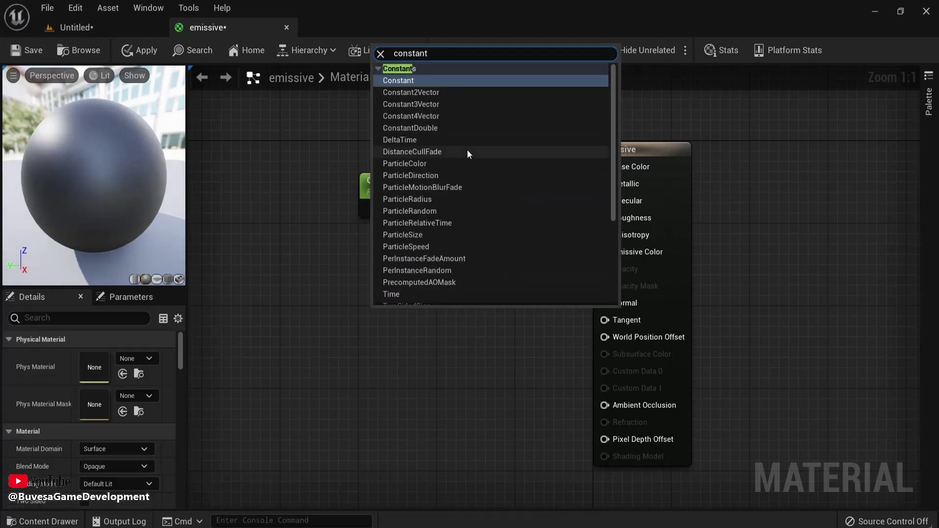
{"action": "left_click", "coordinate": [424, 102]}
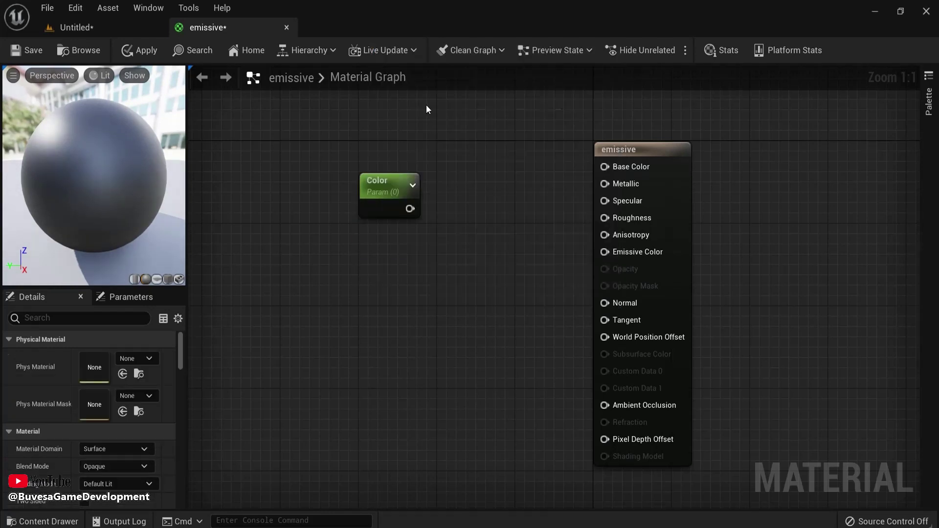
{"action": "double_click", "coordinate": [403, 333]}
{"action": "left_click_drag", "start_coordinate": [496, 303], "coordinate": [463, 260]}
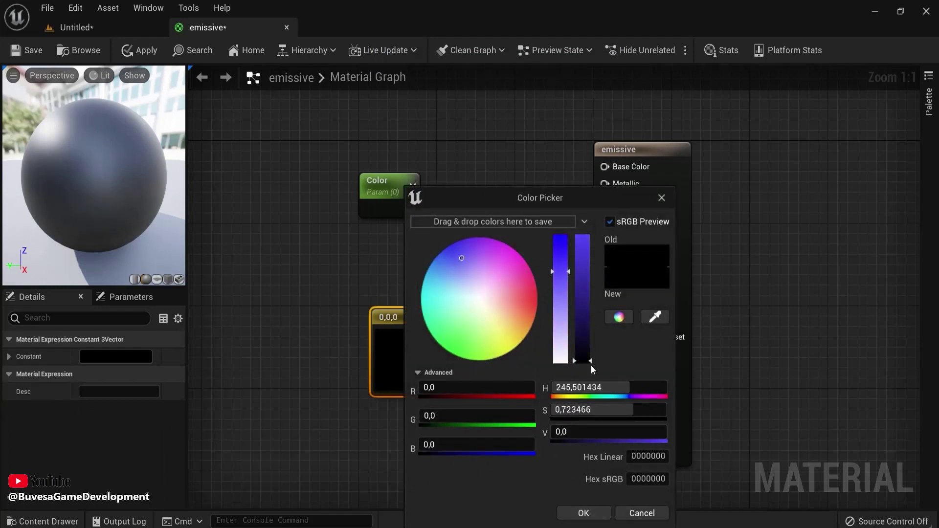
{"action": "left_click_drag", "start_coordinate": [591, 363], "coordinate": [588, 240]}
{"action": "left_click", "coordinate": [586, 514]}
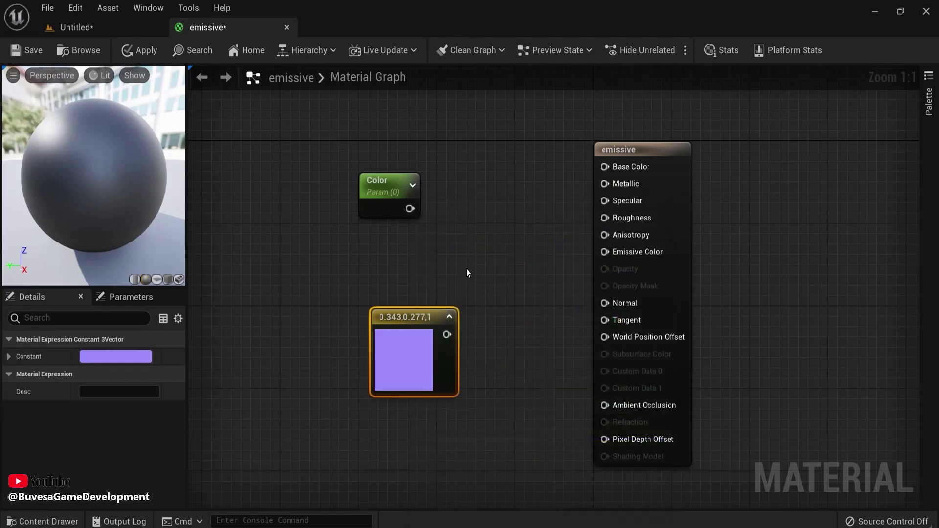
- Multiply the Color parameter by the purple vector and feed the result into the material's Emissive Color
{"action": "left_click", "coordinate": [469, 259]}
{"action": "left_click_drag", "start_coordinate": [496, 265], "coordinate": [482, 220]}
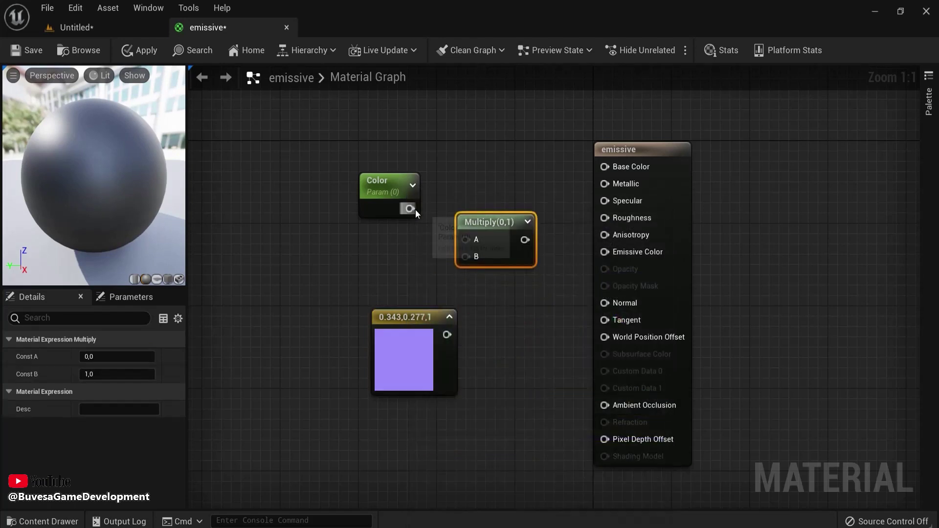
{"action": "left_click_drag", "start_coordinate": [410, 209], "coordinate": [466, 239]}
{"action": "left_click_drag", "start_coordinate": [447, 334], "coordinate": [605, 252]}
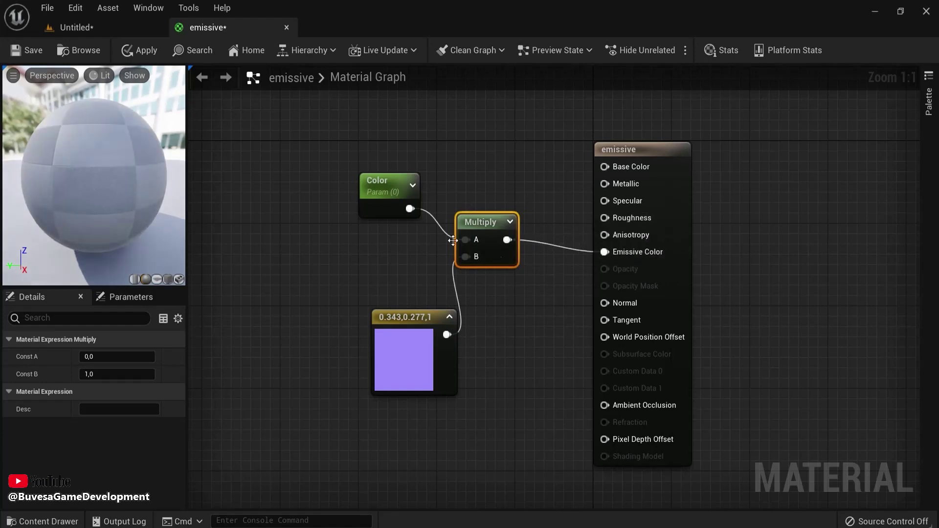
- Set the Color parameter's default value to 10, apply the material changes and close the material editor
{"action": "left_click", "coordinate": [404, 209]}
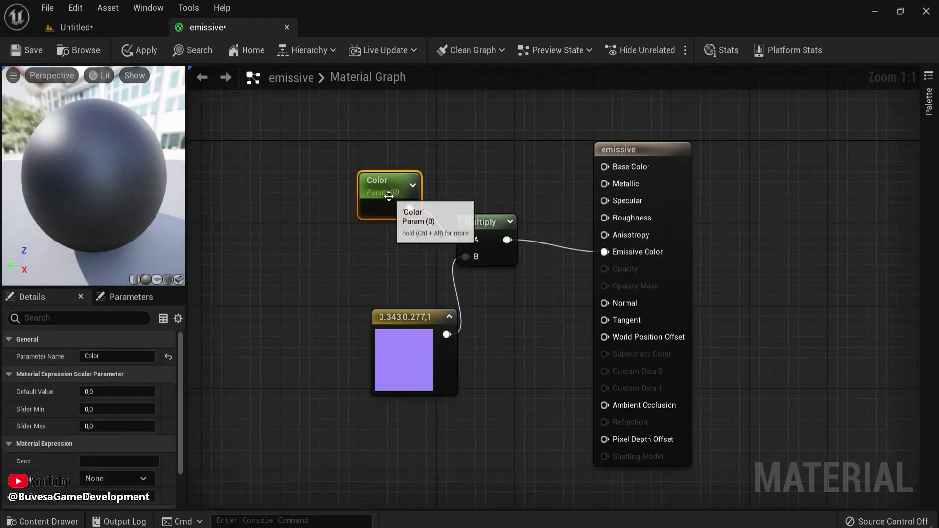
{"action": "type", "text": "10"}
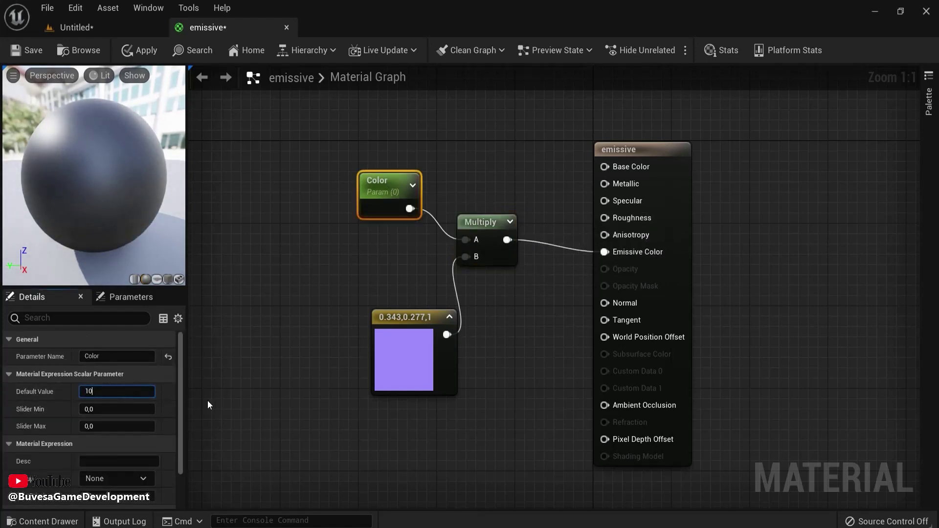
{"action": "key", "text": "Return"}
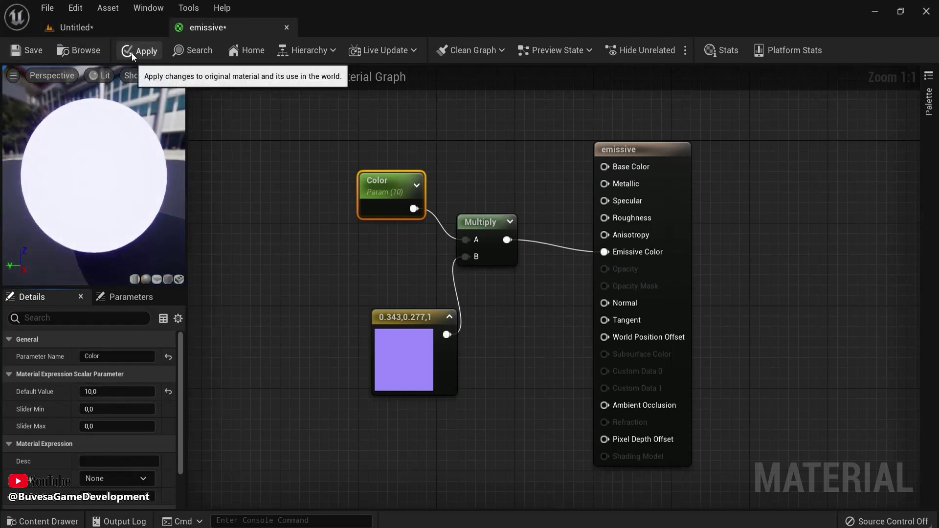
{"action": "left_click", "coordinate": [131, 53]}
{"action": "left_click", "coordinate": [287, 27]}
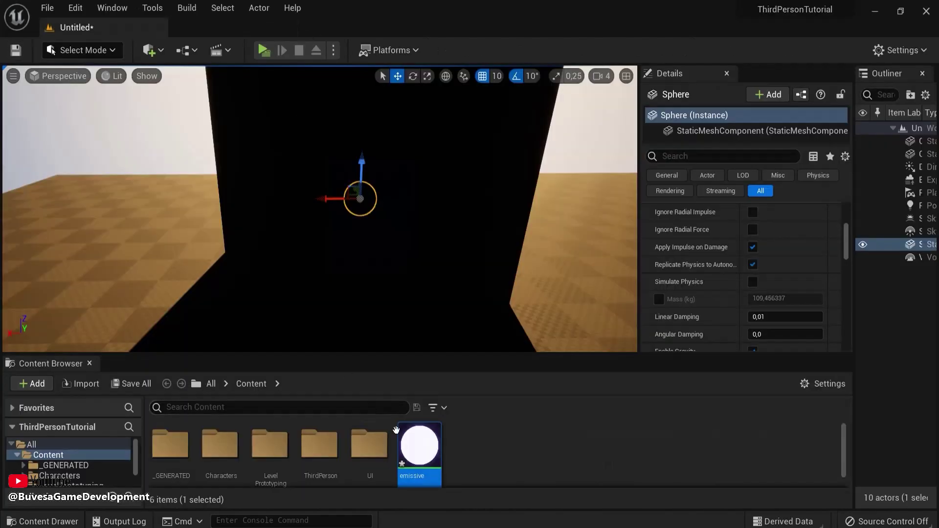
- Create a material instance from the emissive material
{"action": "right_click", "coordinate": [423, 440]}
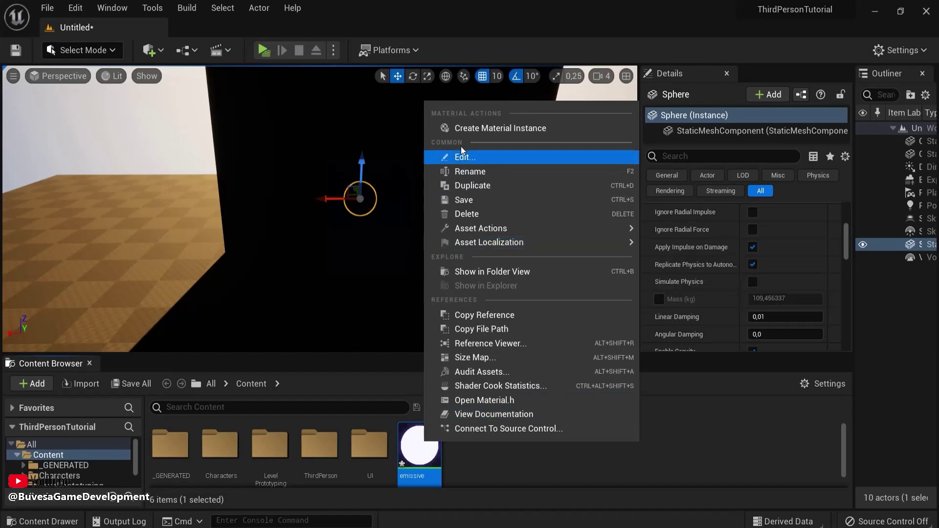
{"action": "left_click", "coordinate": [500, 128]}
{"action": "key", "text": "Return"}
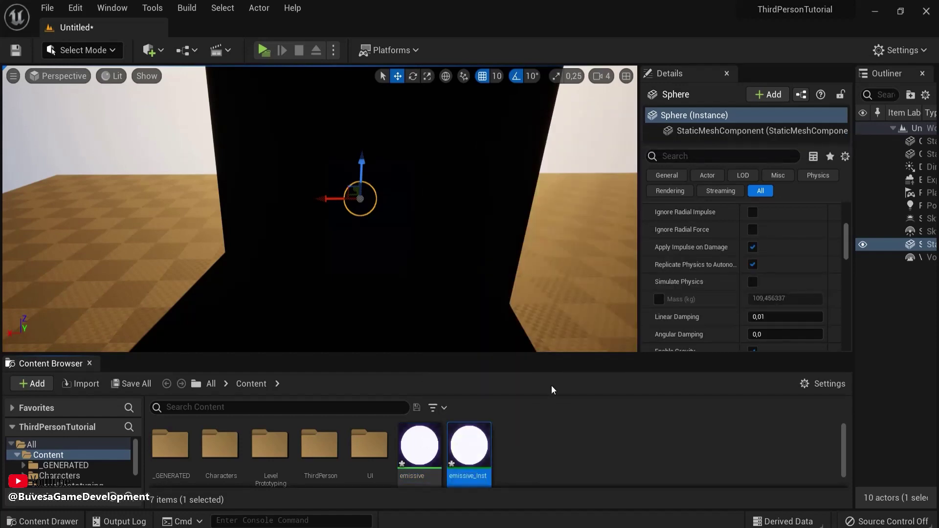
- Override the Color parameter in the emissive_Inst material instance, trying a value of about 474 before resetting it
{"action": "double_click", "coordinate": [484, 443]}
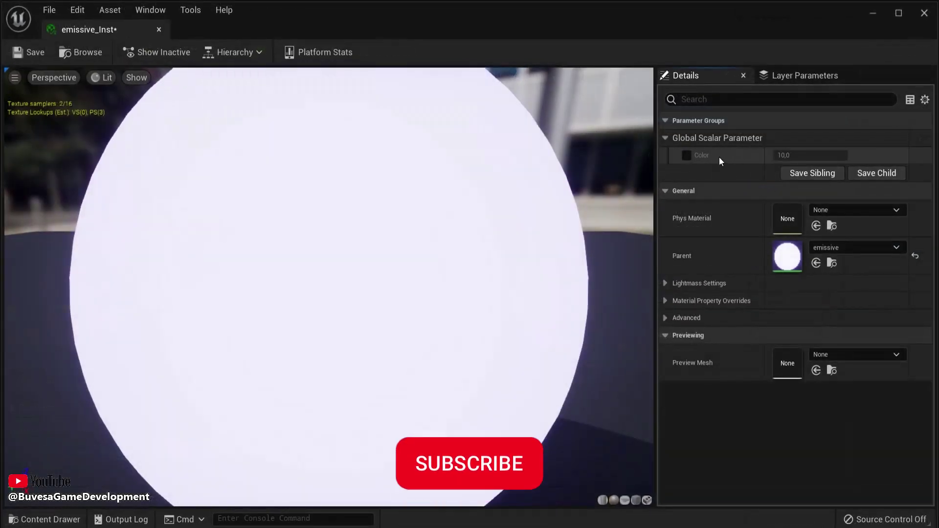
{"action": "left_click", "coordinate": [686, 155]}
{"action": "left_click_drag", "start_coordinate": [793, 156], "coordinate": [793, 166]}
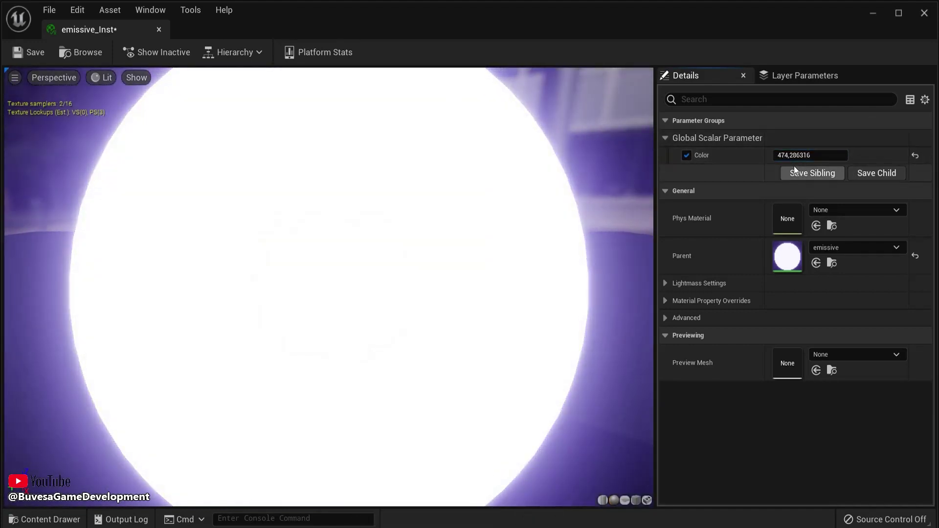
{"action": "left_click", "coordinate": [915, 156]}
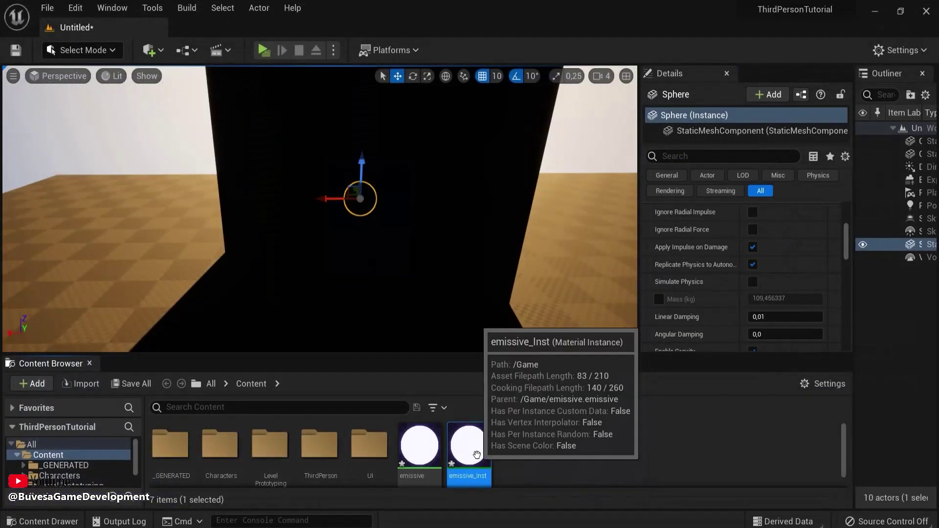
- Apply the emissive_Inst material to the sphere inside the house and inspect its glow up close
{"action": "left_click_drag", "start_coordinate": [468, 445], "coordinate": [360, 201]}
{"action": "right_click_drag", "start_coordinate": [363, 227], "coordinate": [381, 236]}
{"action": "scroll", "coordinate": [348, 207], "scroll_direction": "up", "scroll_amount": 3}
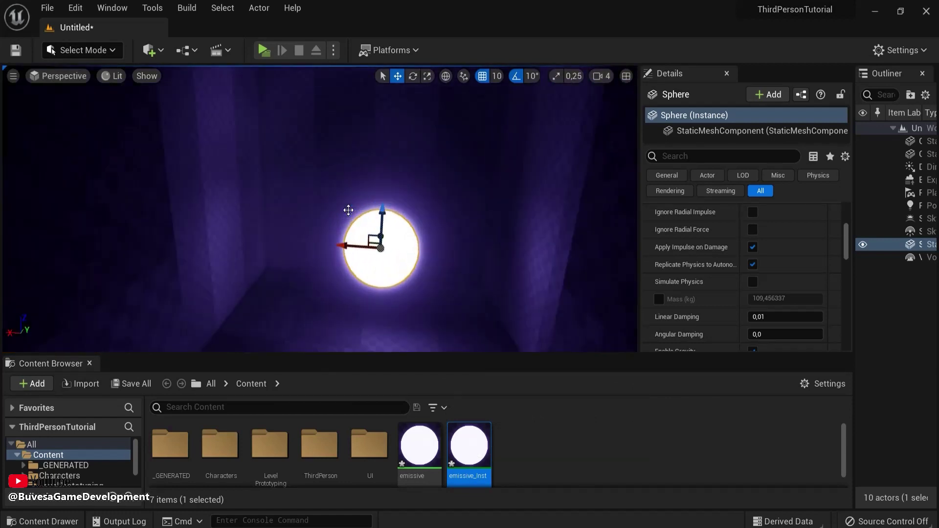
{"action": "scroll", "coordinate": [352, 234], "scroll_direction": "up", "scroll_amount": 1}
{"action": "scroll", "coordinate": [417, 296], "scroll_direction": "down", "scroll_amount": 1}
{"action": "scroll", "coordinate": [417, 296], "scroll_direction": "down", "scroll_amount": 1}
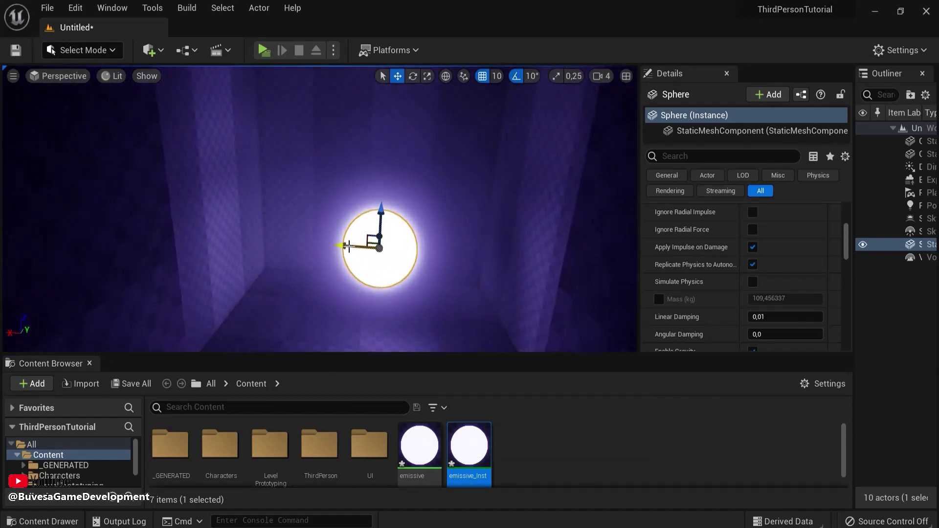
- Move the glowing sphere slightly higher inside the house
{"action": "left_click_drag", "start_coordinate": [350, 245], "coordinate": [405, 248]}
{"action": "left_click_drag", "start_coordinate": [443, 217], "coordinate": [450, 162]}
{"action": "right_click_drag", "start_coordinate": [406, 194], "coordinate": [427, 310]}
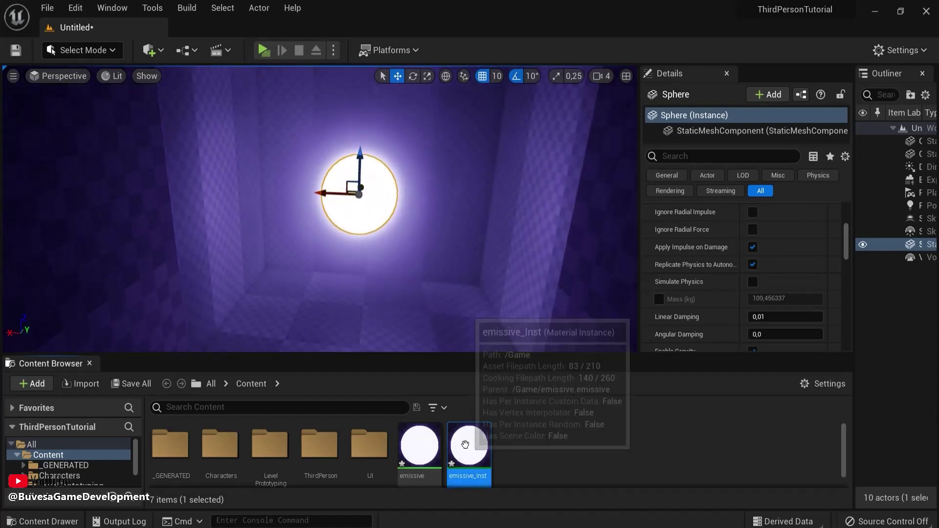
- Set the Color parameter of emissive_Inst to about 27.35 and save the material instance
{"action": "double_click", "coordinate": [469, 445]}
{"action": "left_click_drag", "start_coordinate": [777, 152], "coordinate": [849, 155]}
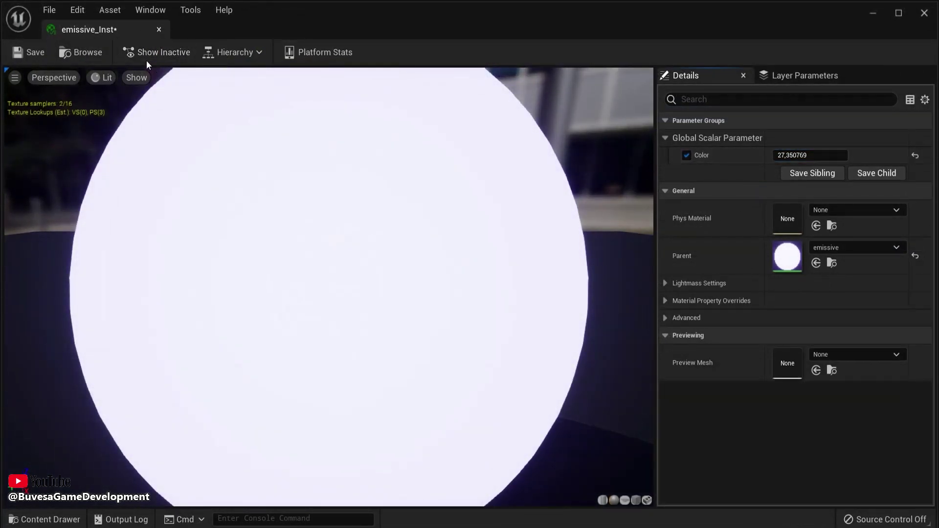
{"action": "left_click", "coordinate": [31, 52]}
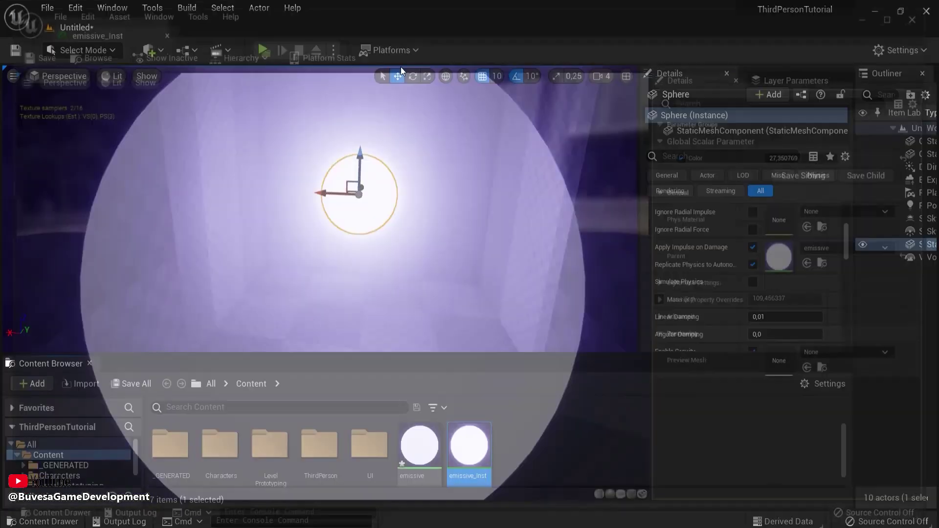
- Play the level in standalone preview and walk the character forward to view the lighting
{"action": "left_click", "coordinate": [269, 51]}
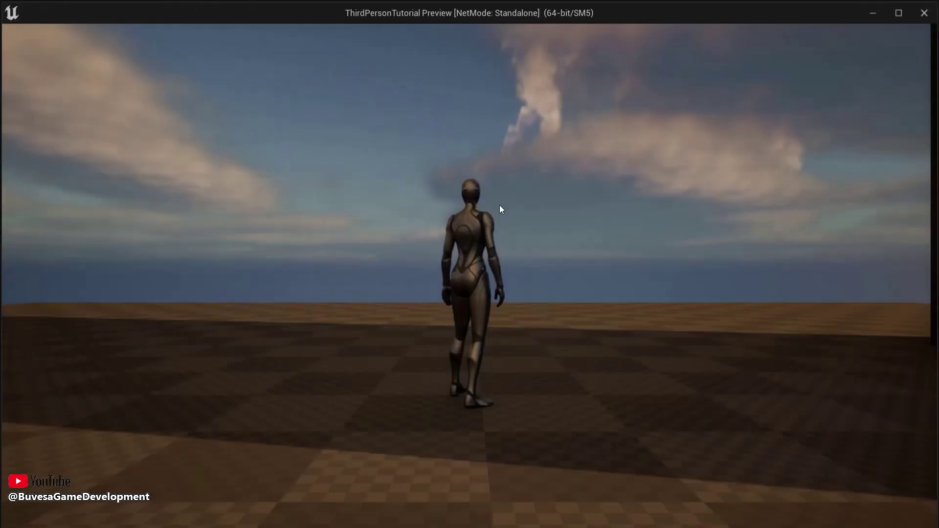
{"action": "key", "text": "w"}
{"action": "key", "text": "w"}
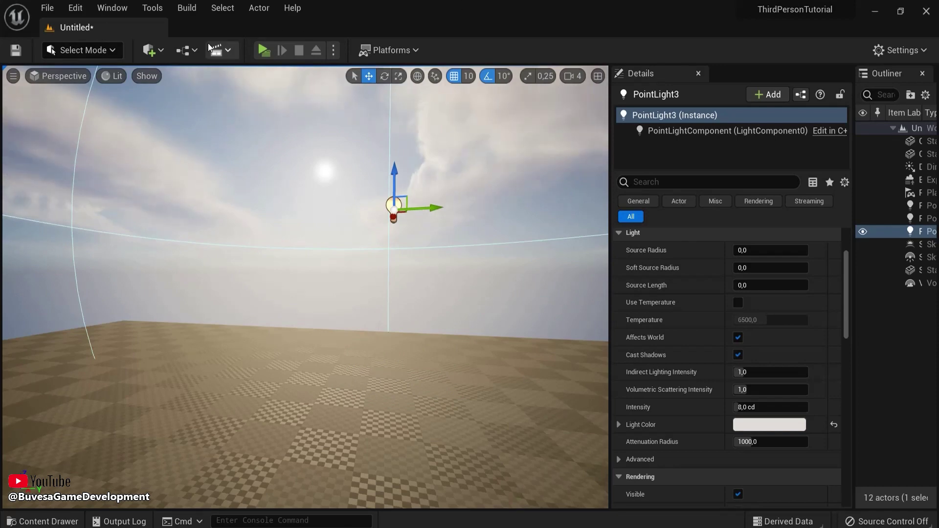
- Place a PostProcessVolume in the level and enable its Infinite Extent (Unbound) setting
{"action": "left_click", "coordinate": [162, 50]}
{"action": "mouse_move", "coordinate": [208, 230]}
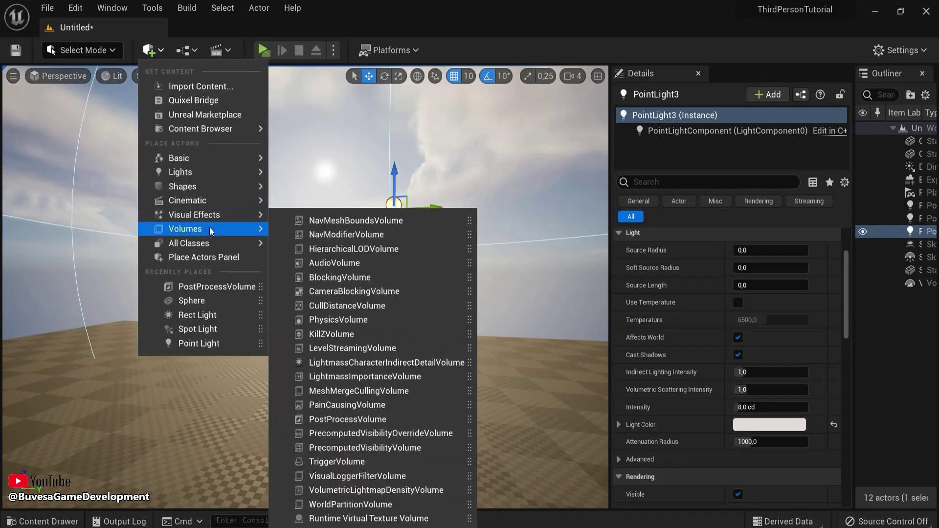
{"action": "left_click_drag", "start_coordinate": [340, 419], "coordinate": [394, 384]}
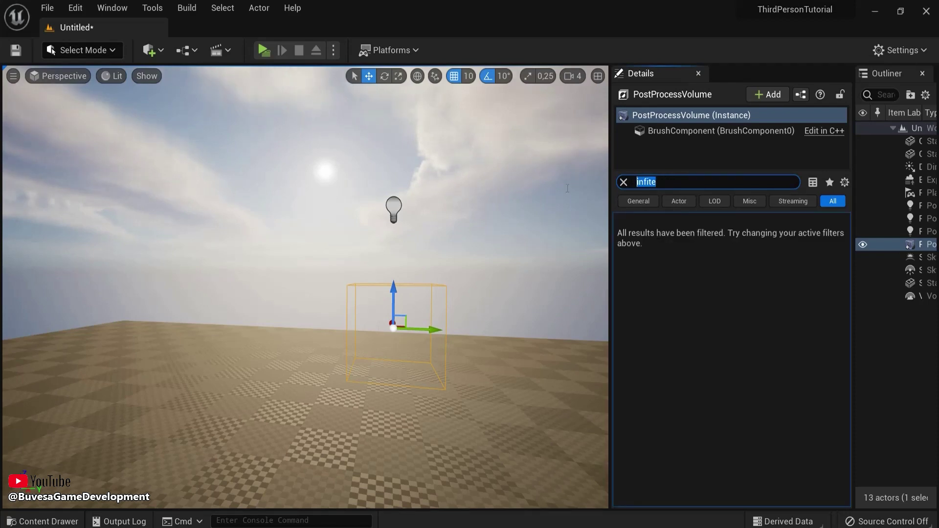
{"action": "type", "text": "infi"}
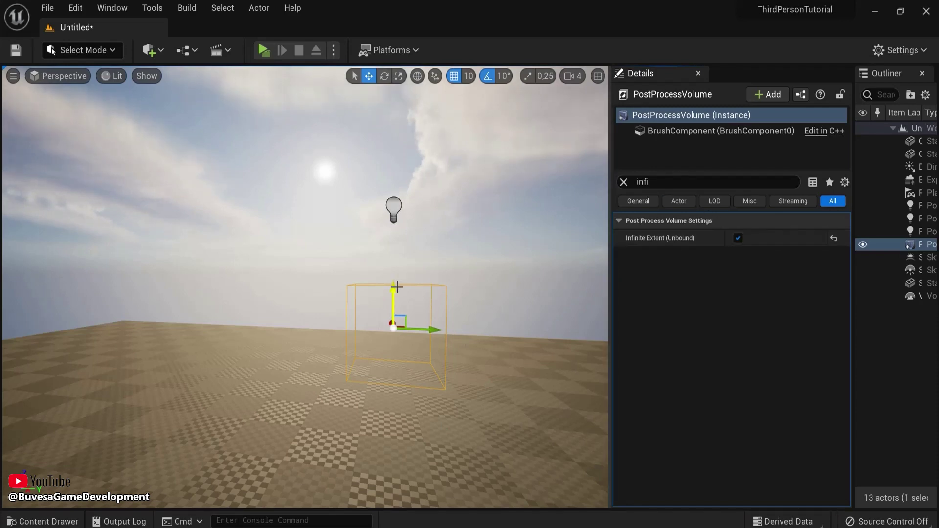
- Scale the post process volume up uniformly and clear the property search
{"action": "left_click", "coordinate": [400, 75]}
{"action": "left_click_drag", "start_coordinate": [405, 313], "coordinate": [436, 290]}
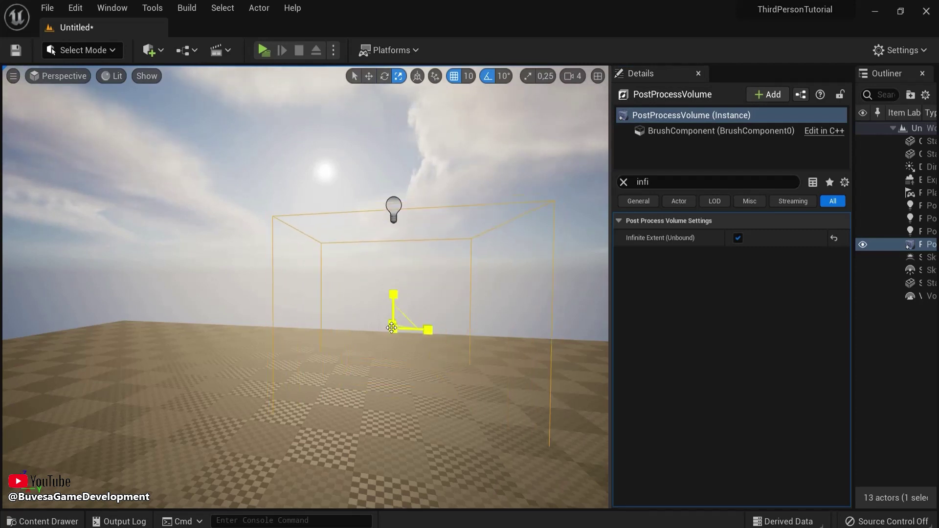
{"action": "left_click", "coordinate": [624, 182]}
- Override the volume's Bloom Method and Intensity, setting the bloom intensity to about 2.06
{"action": "mouse_move", "coordinate": [847, 253]}
{"action": "left_mouse_down"}
{"action": "mouse_move", "coordinate": [840, 283]}
{"action": "mouse_move", "coordinate": [838, 254]}
{"action": "mouse_move", "coordinate": [838, 267]}
{"action": "left_mouse_up"}
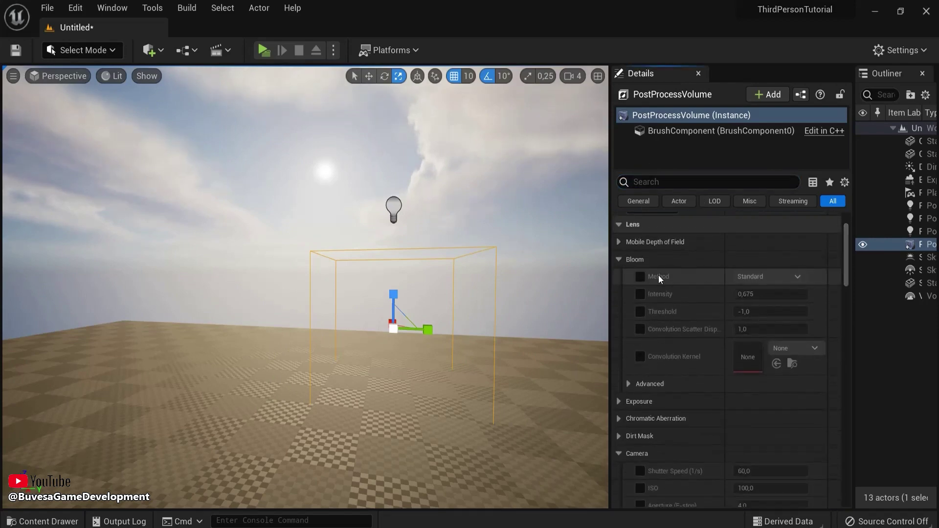
{"action": "left_click", "coordinate": [639, 277]}
{"action": "left_click", "coordinate": [639, 294]}
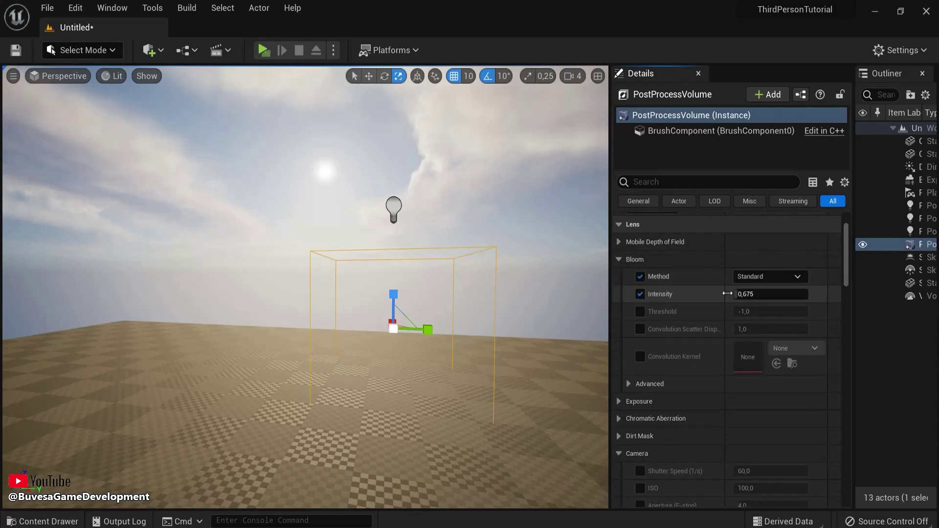
{"action": "mouse_move", "coordinate": [766, 293]}
{"action": "left_mouse_down"}
{"action": "mouse_move", "coordinate": [800, 291]}
{"action": "mouse_move", "coordinate": [772, 293]}
{"action": "left_mouse_up"}
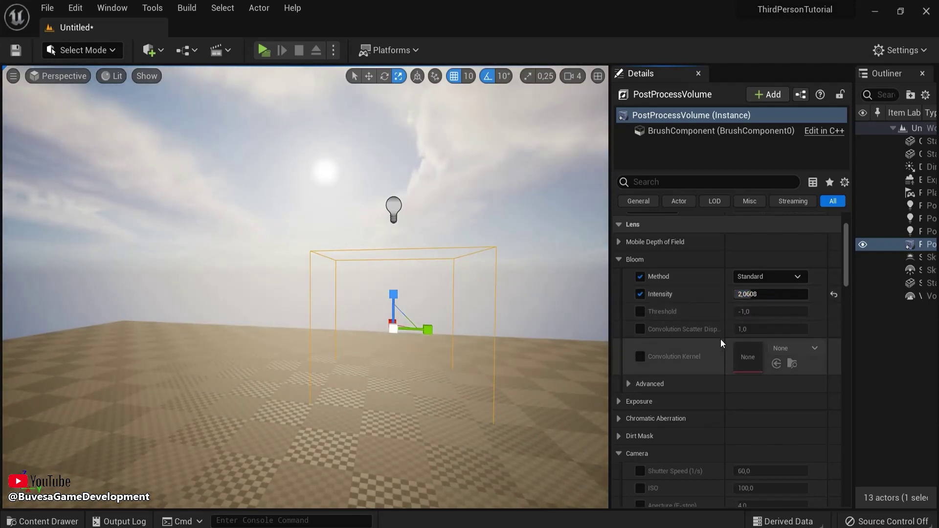
- Enable the Lens Flares Intensity, try a value of about 13.19, and reset it to 1.0
{"action": "scroll", "coordinate": [707, 329], "scroll_direction": "down", "scroll_amount": 5}
{"action": "scroll", "coordinate": [666, 307], "scroll_direction": "down", "scroll_amount": 1}
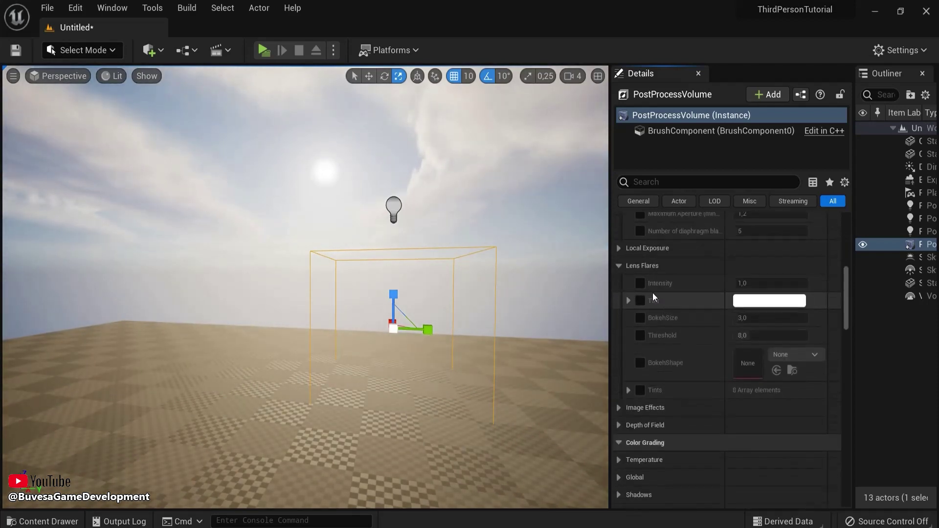
{"action": "left_click", "coordinate": [640, 283]}
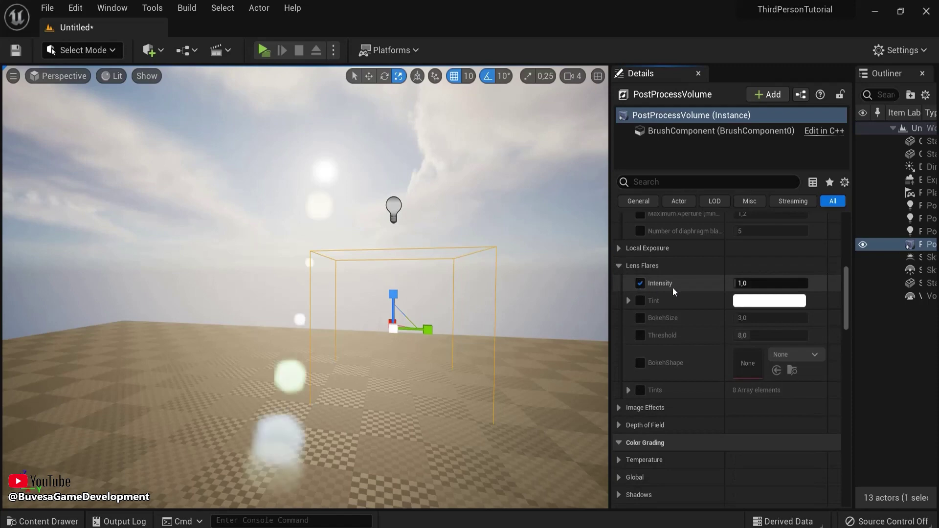
{"action": "left_click_drag", "start_coordinate": [761, 282], "coordinate": [766, 283]}
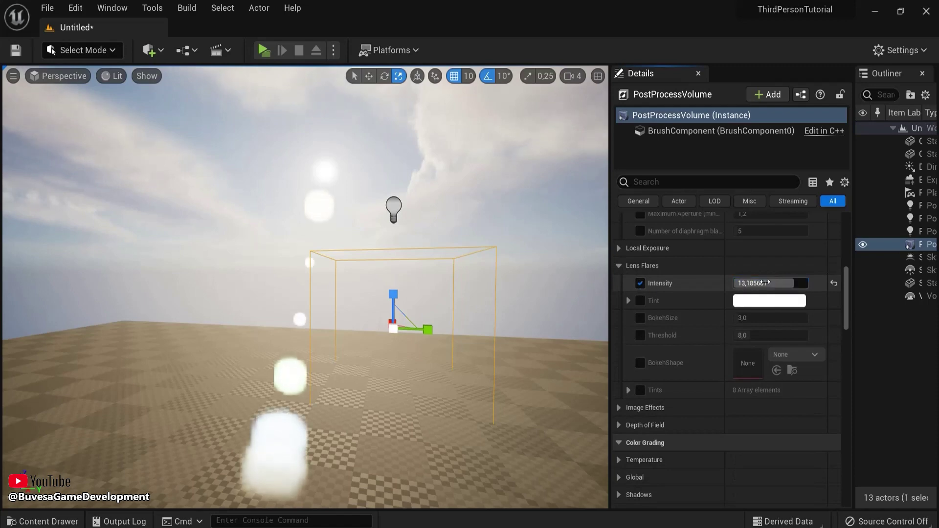
{"action": "left_click", "coordinate": [831, 283]}
- Tint the lens flares light pink (about 1, 0.674, 0.618) and set their BokehSize to about 5.66
{"action": "left_click", "coordinate": [641, 301]}
{"action": "left_click", "coordinate": [629, 301]}
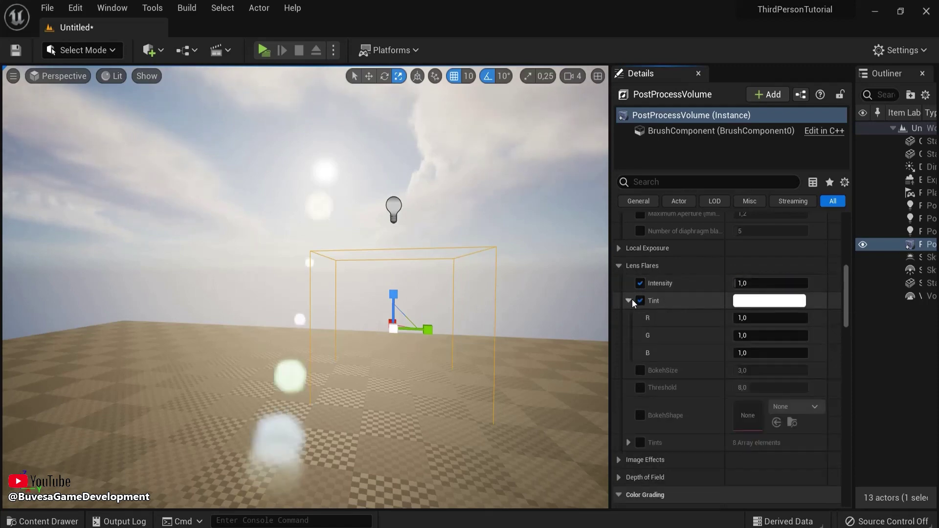
{"action": "left_click", "coordinate": [760, 301]}
{"action": "mouse_move", "coordinate": [600, 299]}
{"action": "left_mouse_down"}
{"action": "mouse_move", "coordinate": [571, 307]}
{"action": "mouse_move", "coordinate": [595, 307]}
{"action": "mouse_move", "coordinate": [588, 303]}
{"action": "left_mouse_up"}
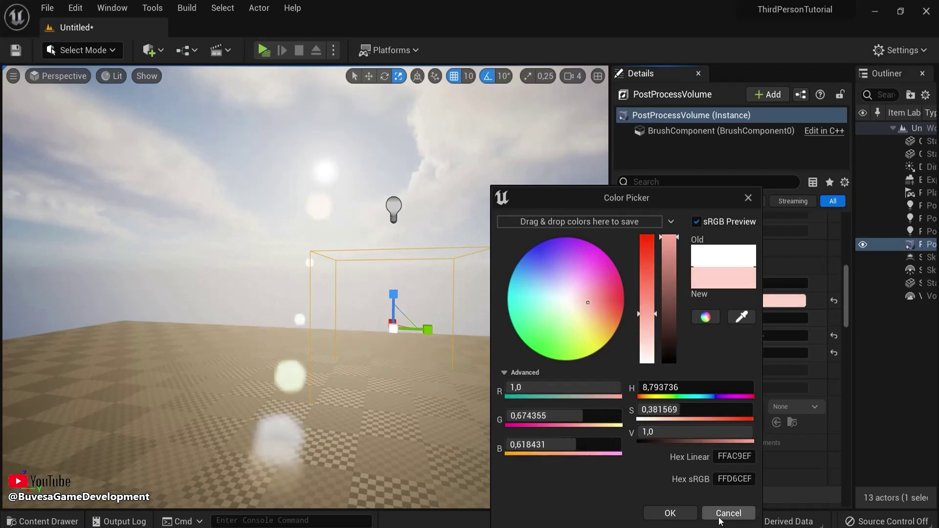
{"action": "left_click", "coordinate": [670, 513]}
{"action": "scroll", "coordinate": [712, 342], "scroll_direction": "down", "scroll_amount": 3}
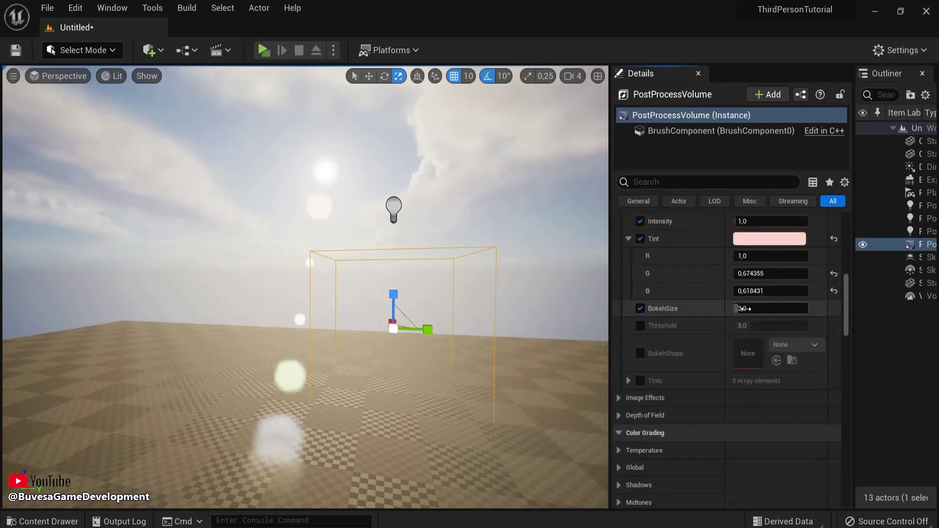
{"action": "mouse_move", "coordinate": [753, 308]}
{"action": "left_mouse_down"}
{"action": "mouse_move", "coordinate": [734, 309]}
{"action": "mouse_move", "coordinate": [764, 310]}
{"action": "left_mouse_up"}
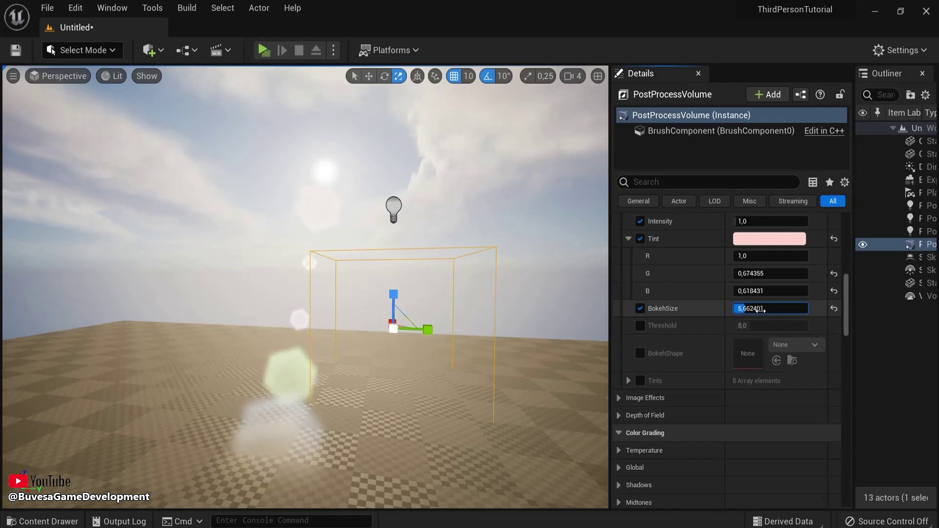
- Override the Color Grading Temperature Type, Temp and Tint, setting Temp to about 7018 and Tint to about 0.205
{"action": "scroll", "coordinate": [655, 380], "scroll_direction": "down", "scroll_amount": 5}
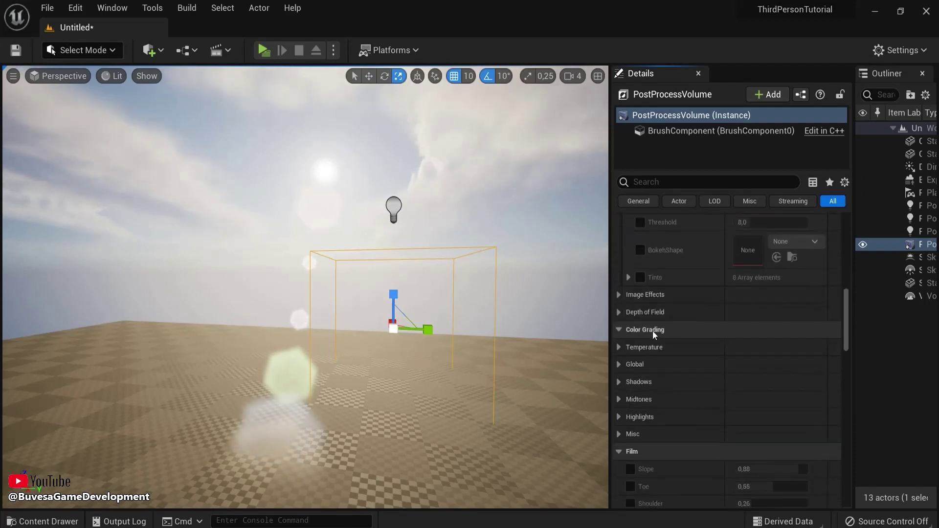
{"action": "left_click", "coordinate": [630, 289]}
{"action": "scroll", "coordinate": [658, 315], "scroll_direction": "down", "scroll_amount": 2}
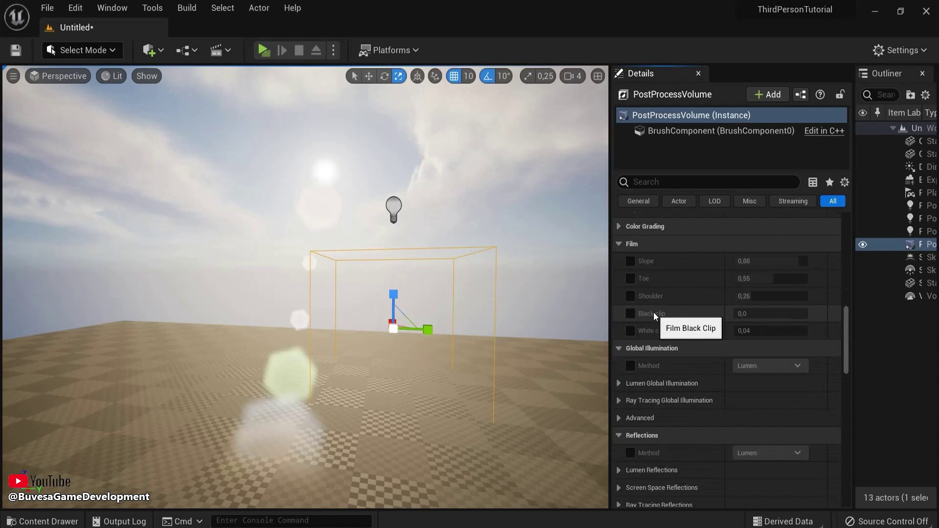
{"action": "left_click", "coordinate": [619, 226]}
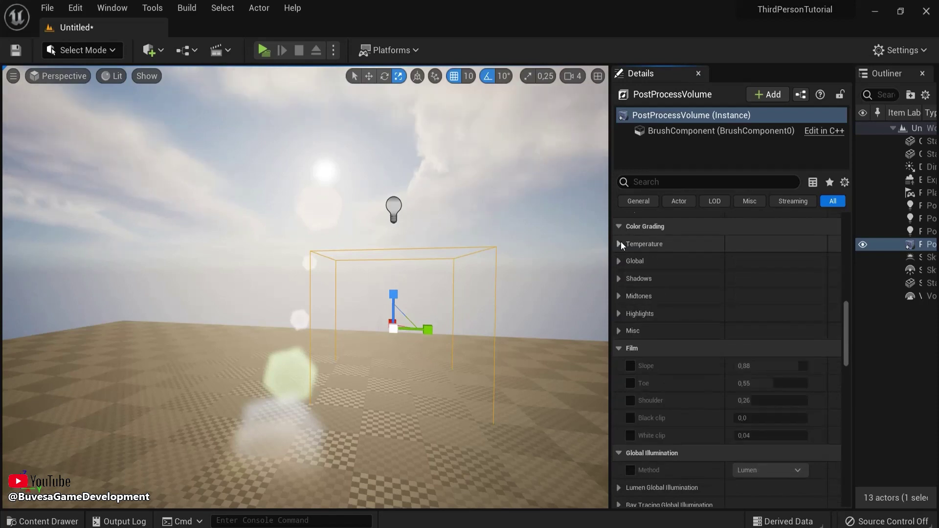
{"action": "left_click", "coordinate": [619, 244]}
{"action": "left_click", "coordinate": [640, 261]}
{"action": "left_click", "coordinate": [640, 279]}
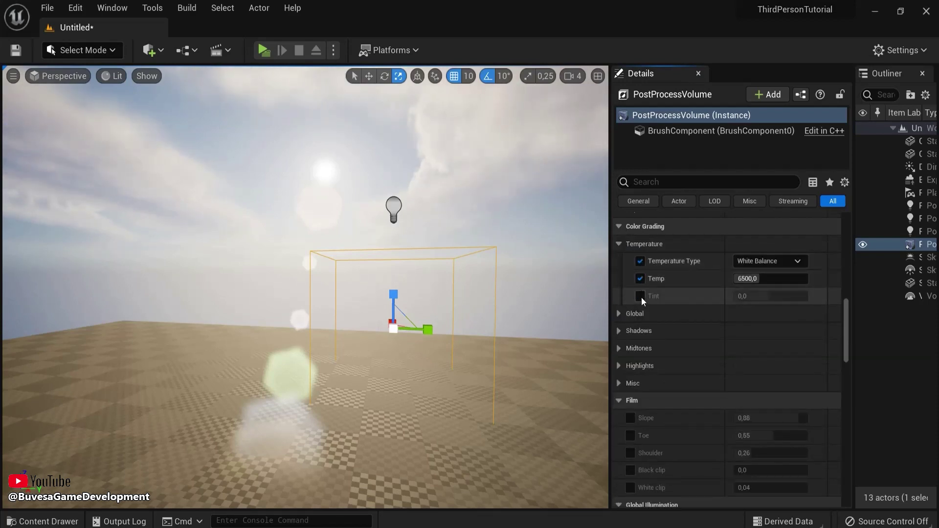
{"action": "left_click", "coordinate": [640, 296]}
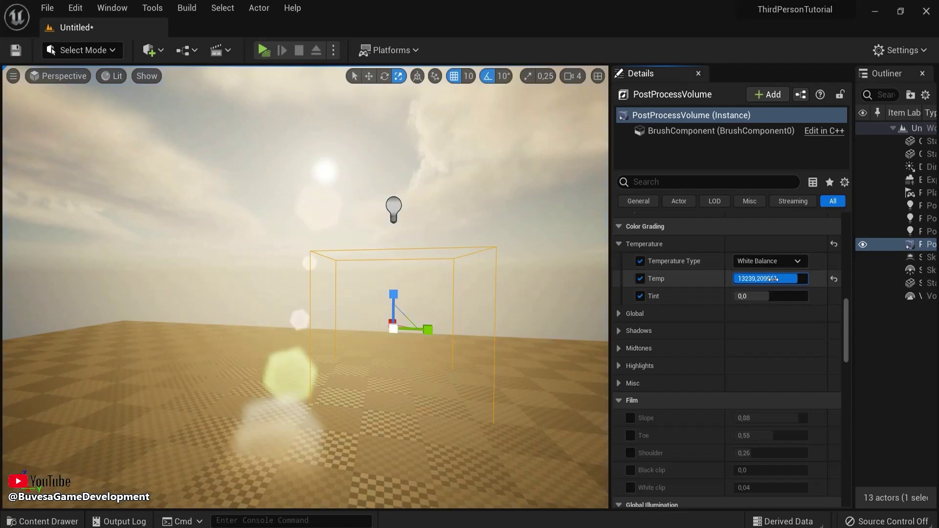
{"action": "left_click_drag", "start_coordinate": [773, 279], "coordinate": [728, 283]}
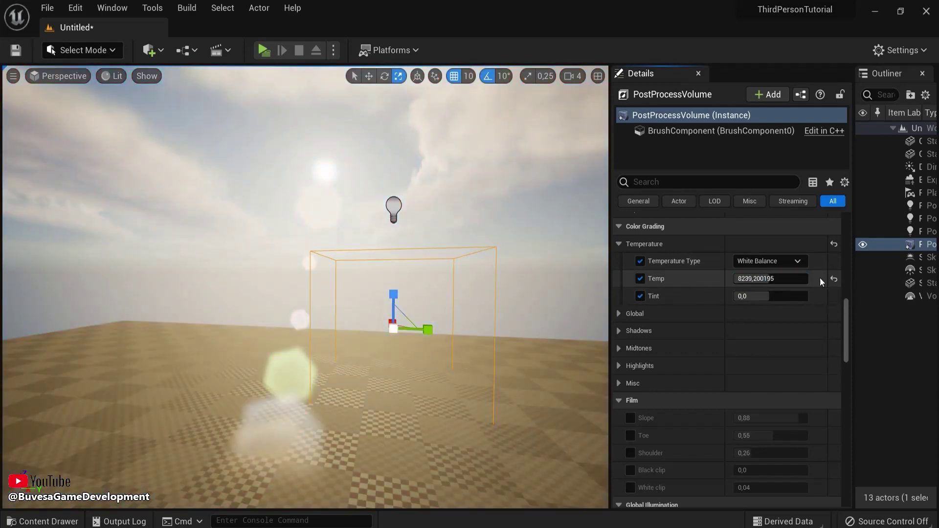
{"action": "left_click_drag", "start_coordinate": [760, 279], "coordinate": [763, 279]}
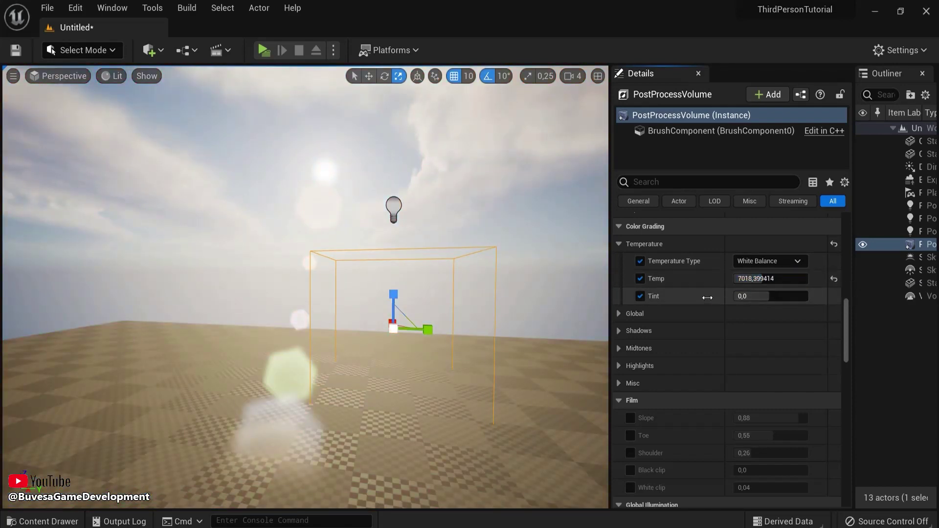
- Enable the Global Saturation override and shift its color wheel to green, about 0.38, 0.87, 0.27
{"action": "left_click", "coordinate": [619, 313]}
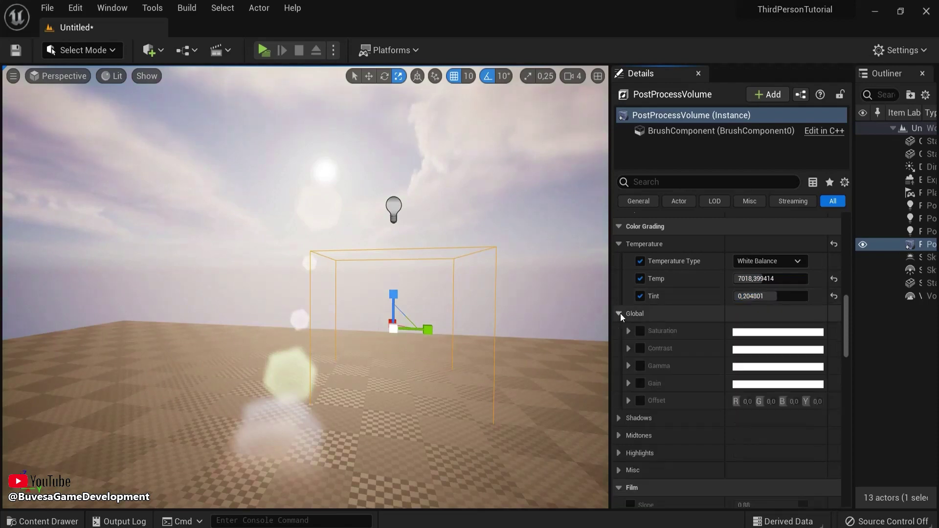
{"action": "scroll", "coordinate": [628, 315], "scroll_direction": "down", "scroll_amount": 2}
{"action": "left_click", "coordinate": [629, 268]}
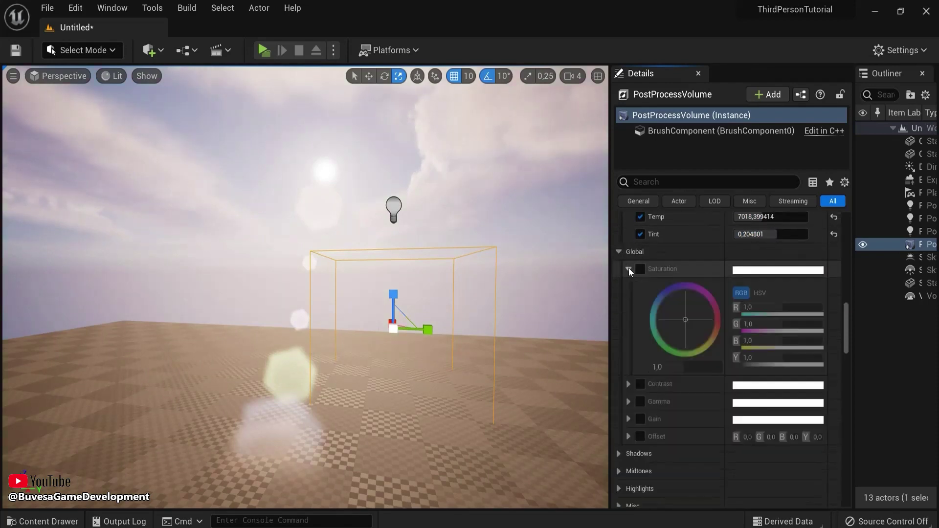
{"action": "left_click", "coordinate": [640, 269]}
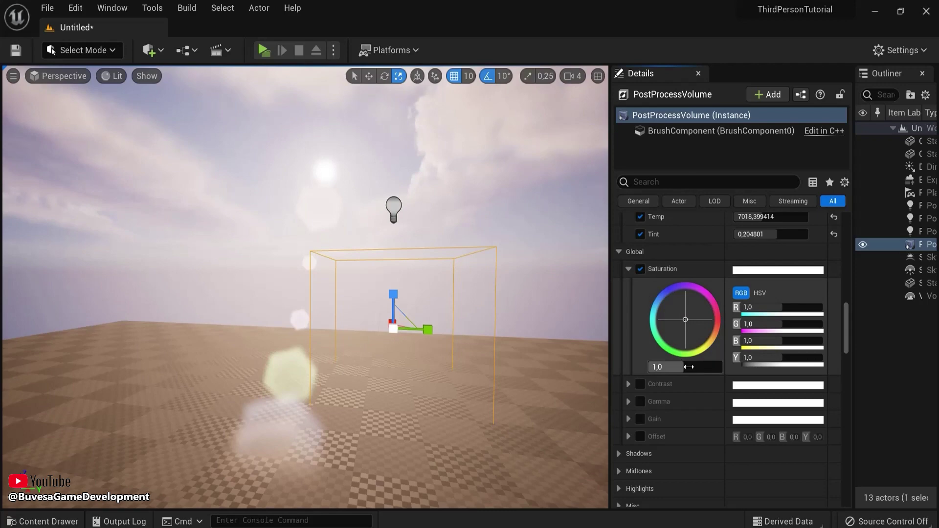
{"action": "left_click", "coordinate": [682, 352]}
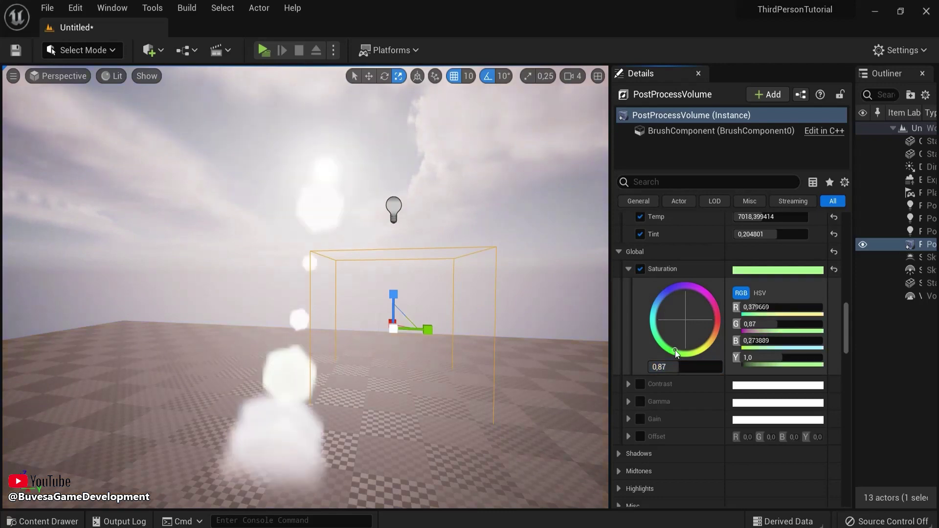
- Return the Global Saturation color to neutral and set its overall value to about 0.97
{"action": "left_click_drag", "start_coordinate": [685, 331], "coordinate": [684, 318]}
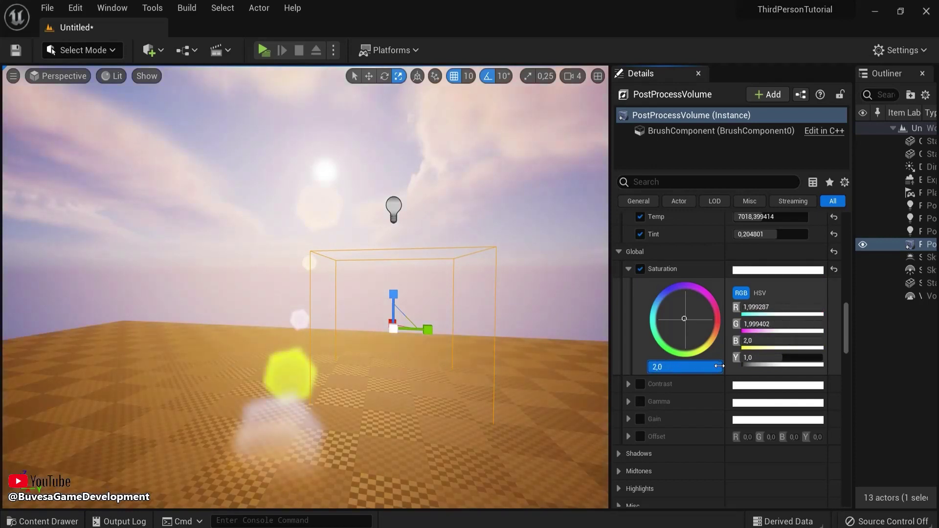
{"action": "left_click_drag", "start_coordinate": [692, 366], "coordinate": [680, 366]}
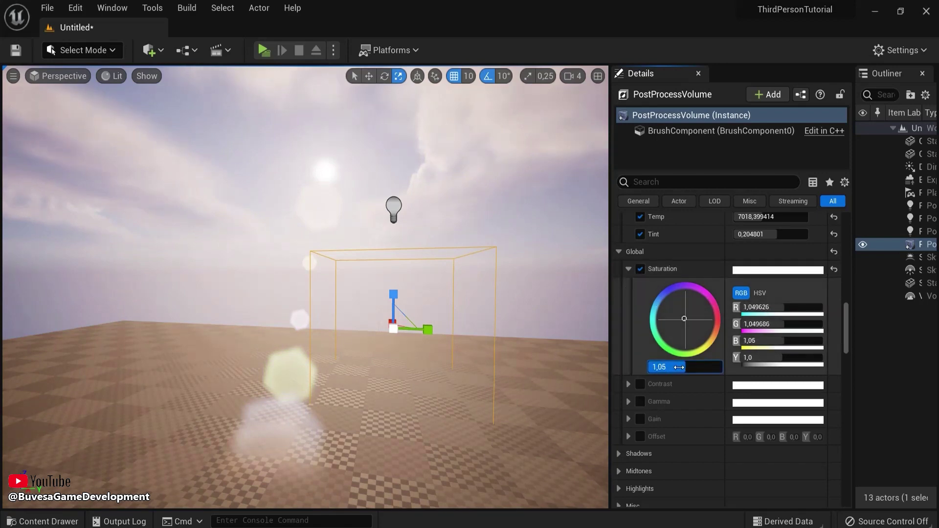
{"action": "left_click_drag", "start_coordinate": [675, 367], "coordinate": [686, 368]}
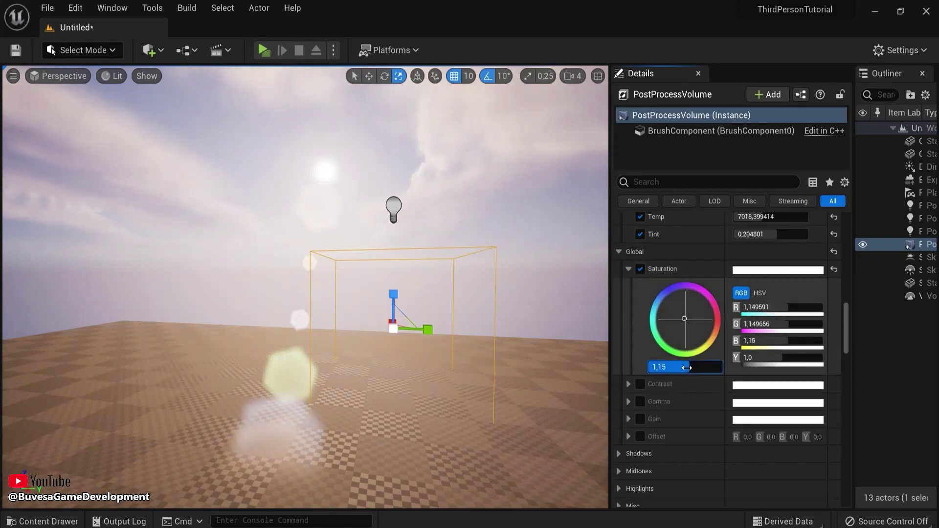
- Enable the Global Contrast override and set its overall value to about 0.99
{"action": "scroll", "coordinate": [634, 327], "scroll_direction": "down", "scroll_amount": 2}
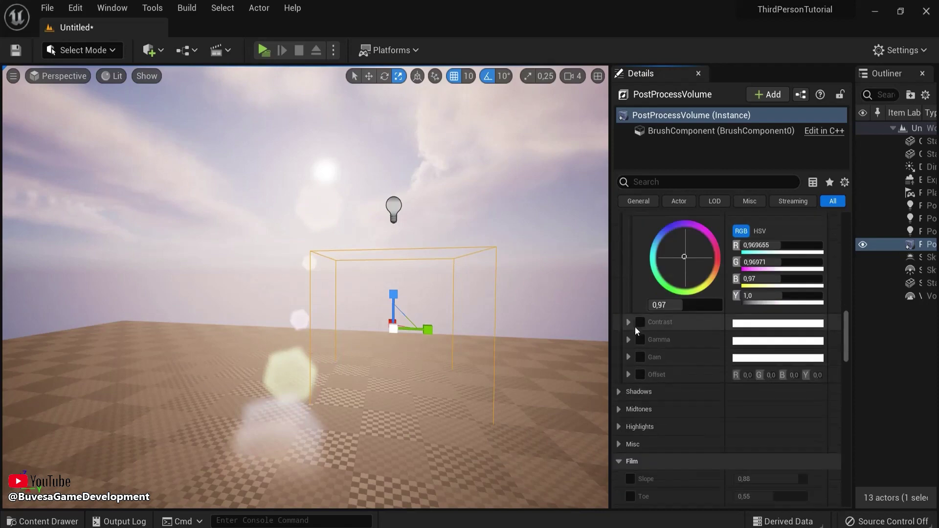
{"action": "left_click", "coordinate": [628, 321]}
{"action": "left_click", "coordinate": [640, 321]}
{"action": "scroll", "coordinate": [660, 347], "scroll_direction": "down", "scroll_amount": 1}
{"action": "left_click_drag", "start_coordinate": [673, 368], "coordinate": [670, 368]}
- Try a Global Gamma of about 1.19, and disable the Gamma override again
{"action": "scroll", "coordinate": [653, 327], "scroll_direction": "down", "scroll_amount": 3}
{"action": "left_click", "coordinate": [629, 313]}
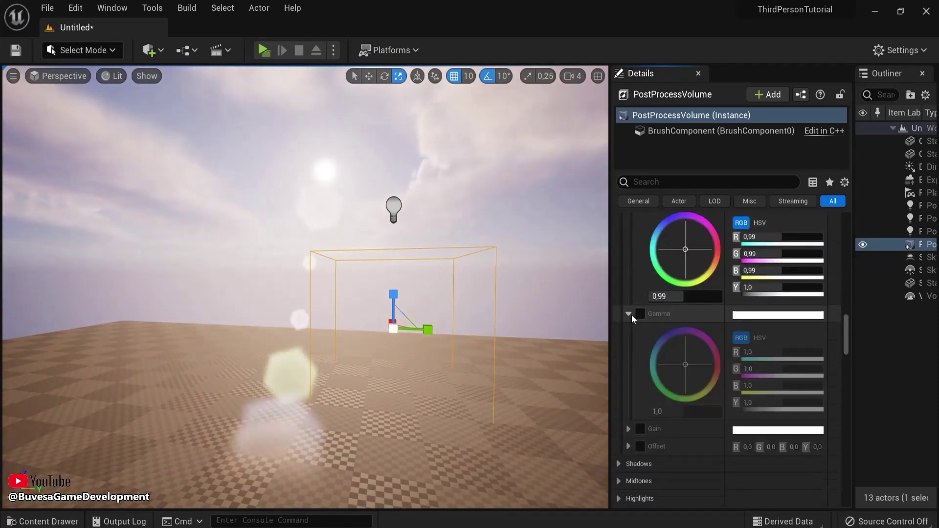
{"action": "left_click", "coordinate": [640, 314]}
{"action": "scroll", "coordinate": [650, 367], "scroll_direction": "down", "scroll_amount": 3}
{"action": "mouse_move", "coordinate": [670, 329]}
{"action": "left_mouse_down"}
{"action": "mouse_move", "coordinate": [688, 329]}
{"action": "mouse_move", "coordinate": [677, 328]}
{"action": "left_mouse_up"}
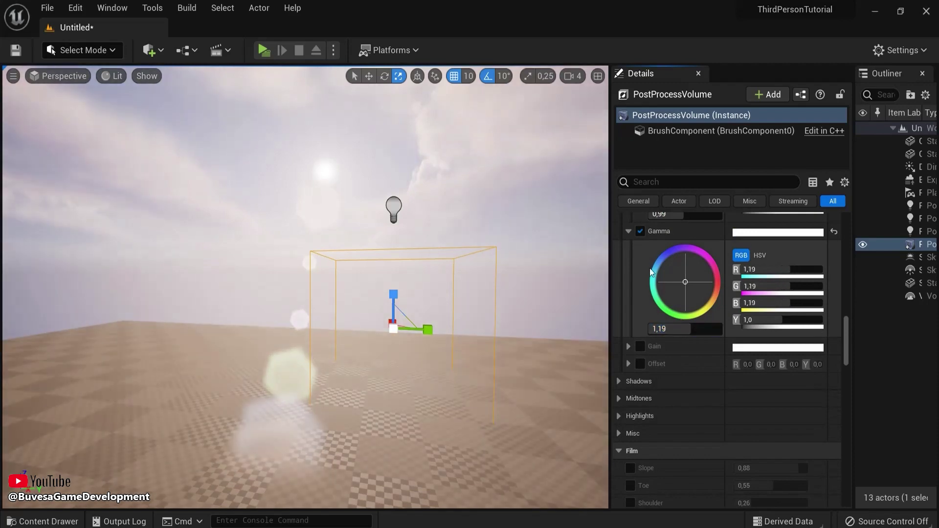
{"action": "left_click", "coordinate": [640, 231]}
- Try a Global Gain of about 0.95, and disable the Gain override again
{"action": "left_click", "coordinate": [628, 346]}
{"action": "scroll", "coordinate": [639, 338], "scroll_direction": "down", "scroll_amount": 3}
{"action": "left_click", "coordinate": [640, 285]}
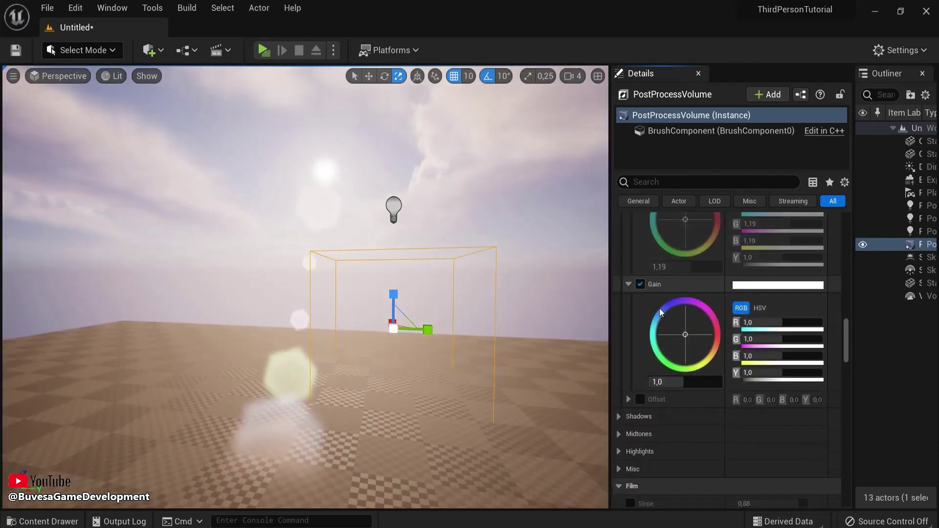
{"action": "mouse_move", "coordinate": [683, 382]}
{"action": "left_mouse_down"}
{"action": "mouse_move", "coordinate": [699, 382]}
{"action": "mouse_move", "coordinate": [682, 382]}
{"action": "left_mouse_up"}
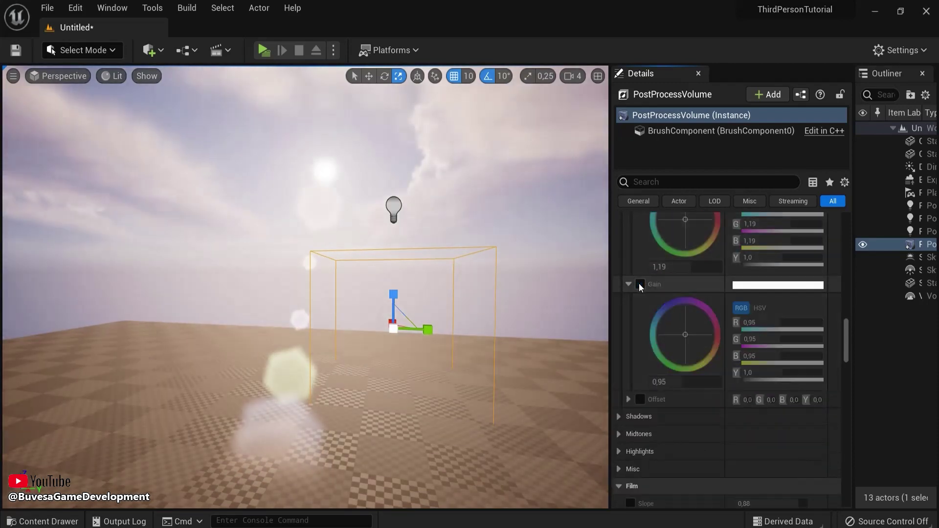
- Enable the Global Offset override, set its overall value to about -0.026, and look through the remaining post process settings
{"action": "left_click", "coordinate": [628, 399]}
{"action": "scroll", "coordinate": [639, 314], "scroll_direction": "down", "scroll_amount": 3}
{"action": "left_click", "coordinate": [640, 317]}
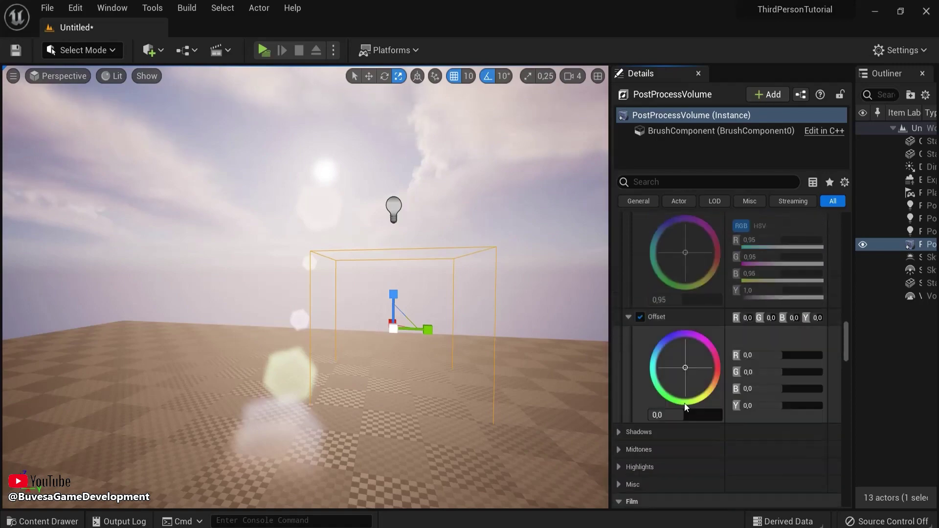
{"action": "mouse_move", "coordinate": [682, 414]}
{"action": "left_mouse_down"}
{"action": "mouse_move", "coordinate": [662, 415]}
{"action": "mouse_move", "coordinate": [684, 415]}
{"action": "left_mouse_up"}
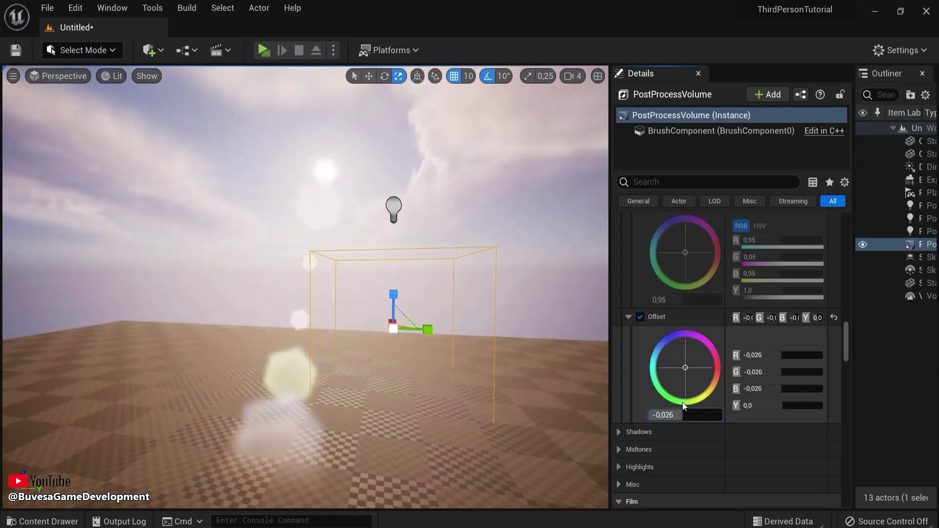
{"action": "scroll", "coordinate": [683, 402], "scroll_direction": "down", "scroll_amount": 2}
{"action": "left_click_drag", "start_coordinate": [845, 348], "coordinate": [843, 273]}
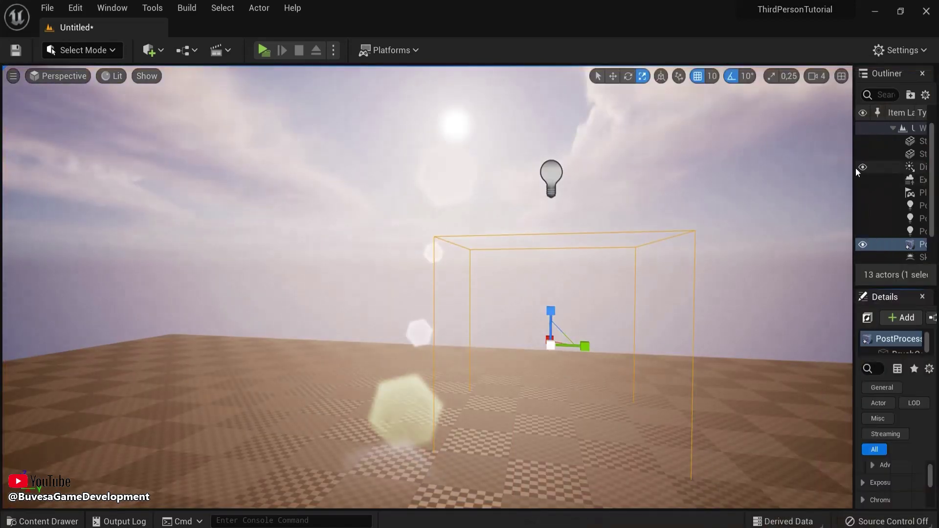
- Widen the Outliner and Details area, and look at the Default Editor Layout option without loading it
{"action": "left_click_drag", "start_coordinate": [857, 171], "coordinate": [667, 171]}
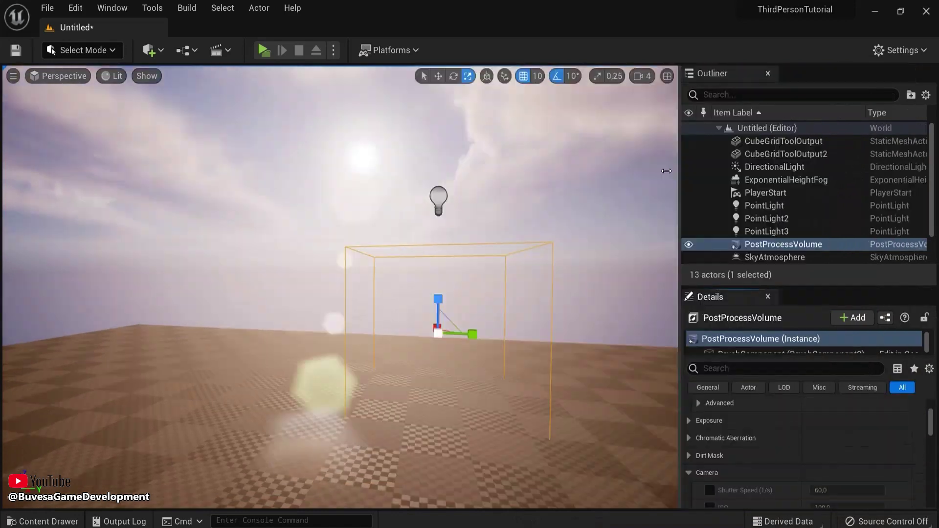
{"action": "left_click", "coordinate": [112, 8]}
{"action": "mouse_move", "coordinate": [196, 348]}
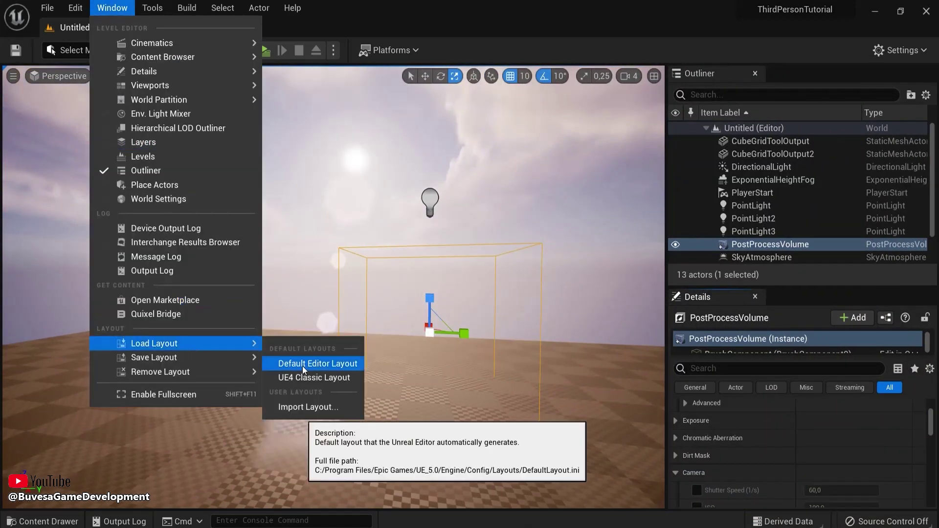
{"action": "left_click", "coordinate": [485, 210]}
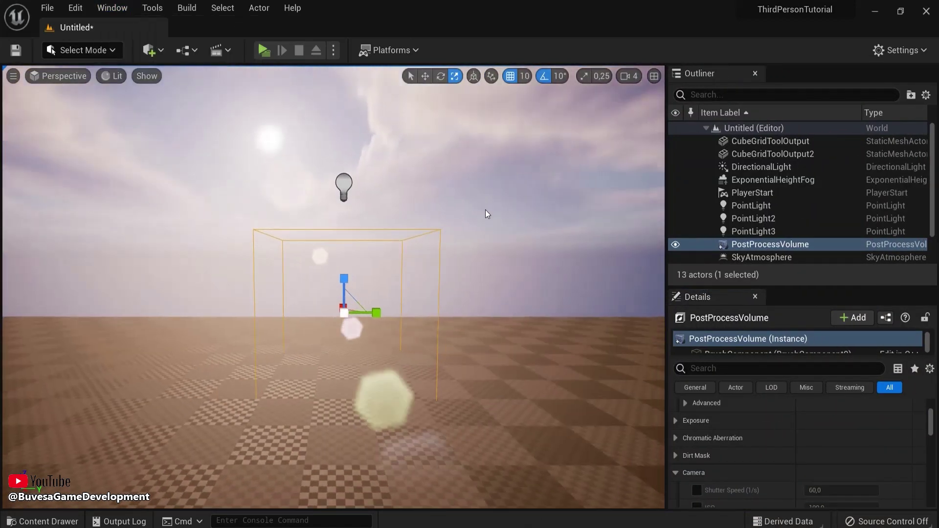
- Play the level in a standalone preview and run the character through the purple-lit room and across the sunlit floor
{"action": "left_click", "coordinate": [270, 51]}
{"action": "key", "text": "w"}
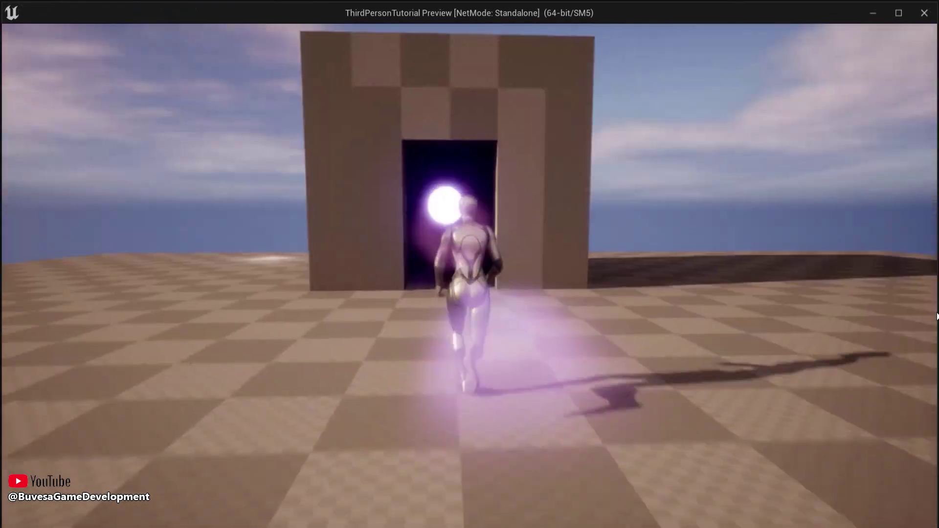
{"action": "key", "text": "w"}
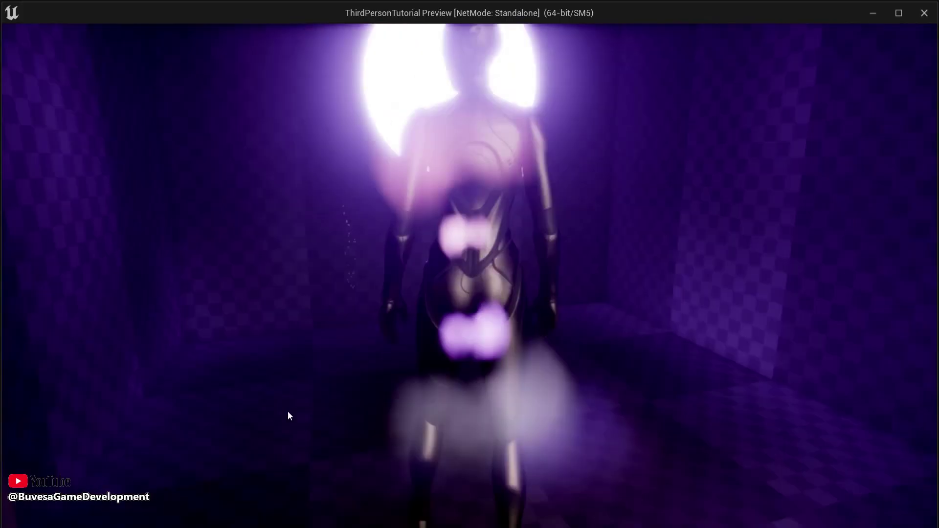
{"action": "key", "text": "s"}
{"action": "key", "text": "w"}
{"action": "key", "text": "w"}
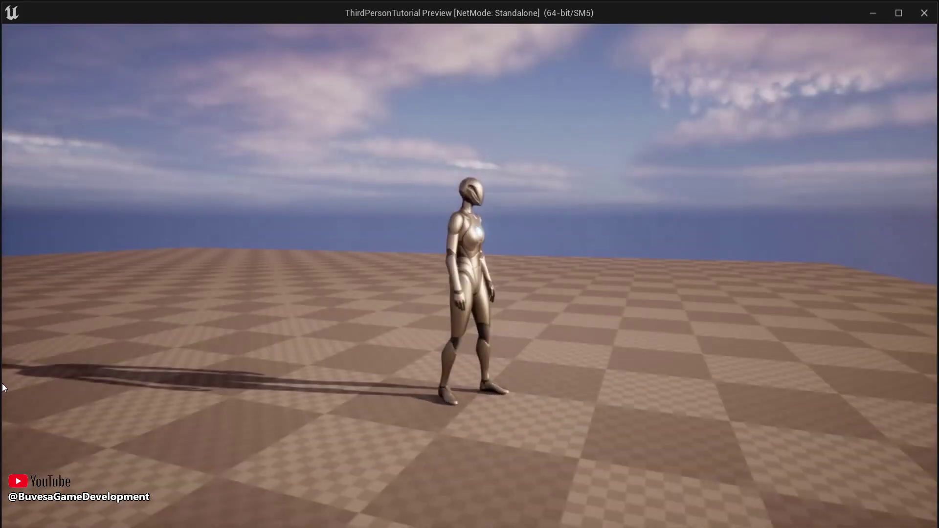
{"action": "key", "text": "w"}
{"action": "key", "text": "w"}
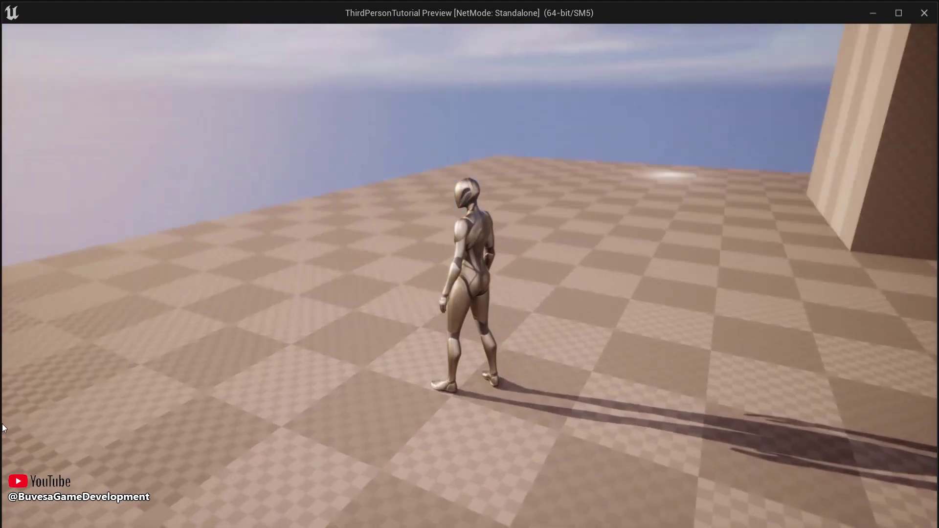
{"action": "key", "text": "w"}
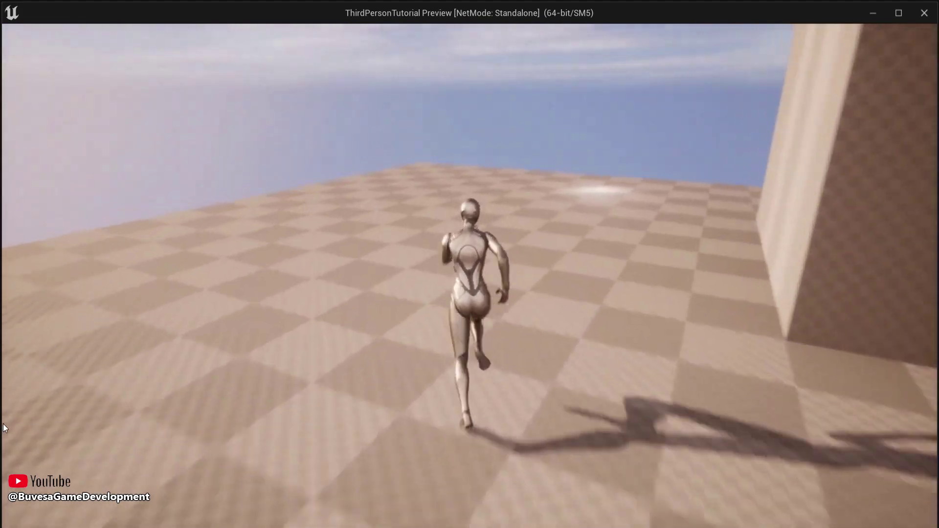